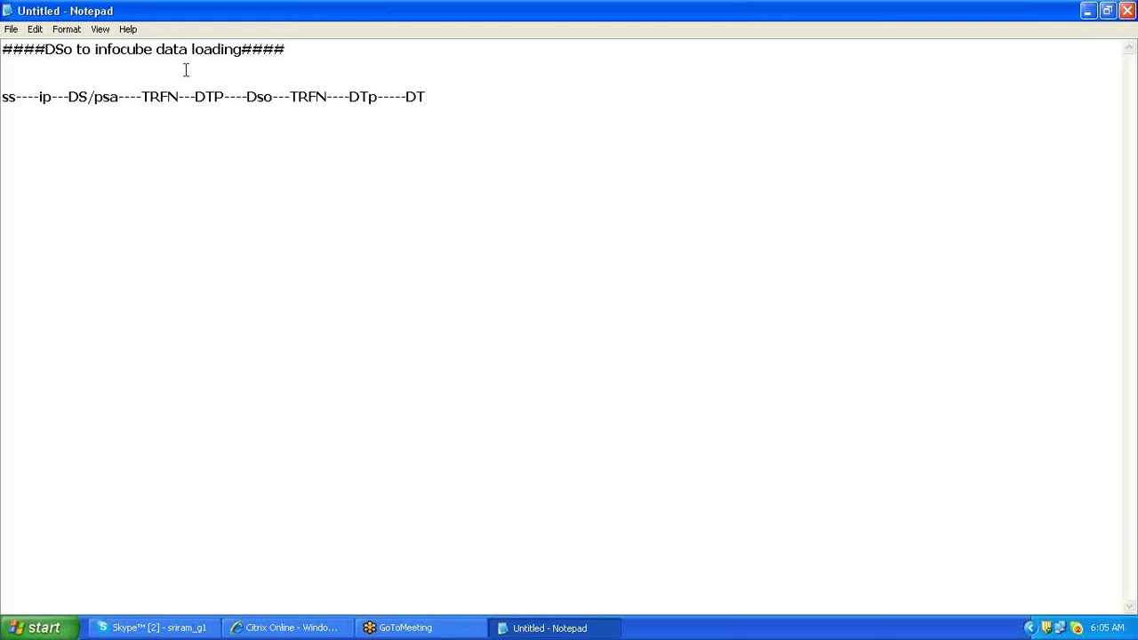
- Replace the trailing 'DT' on the data-flow line with 'Infocube', then minimise Notepad
key(BackSpace)
key(BackSpace)
text(Infocube)
right_click(229, 8)
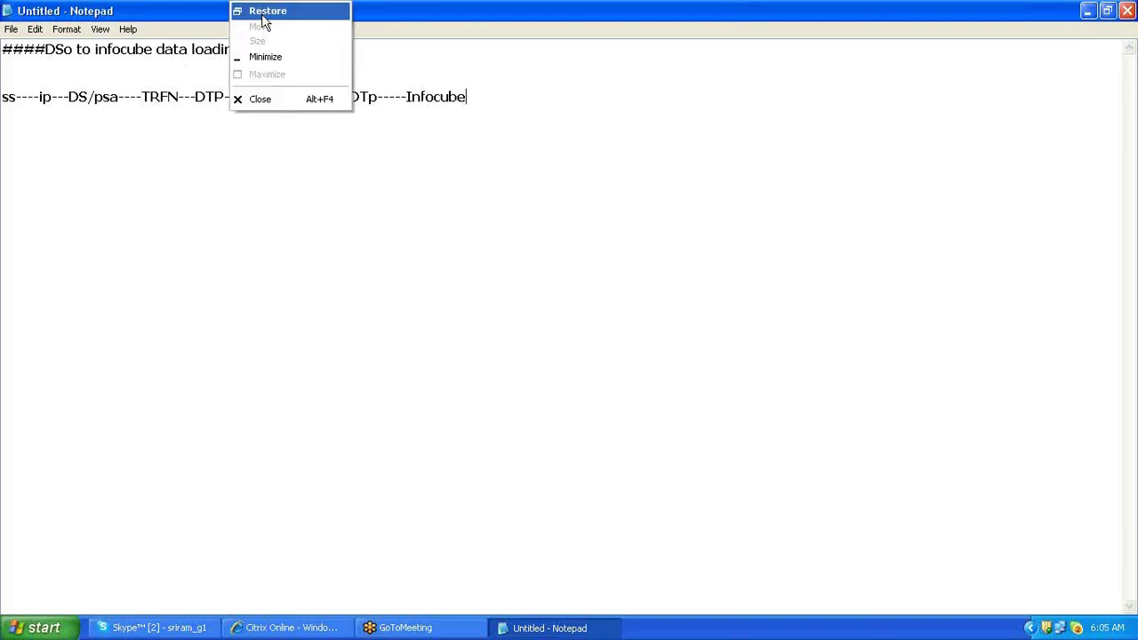
click(310, 58)
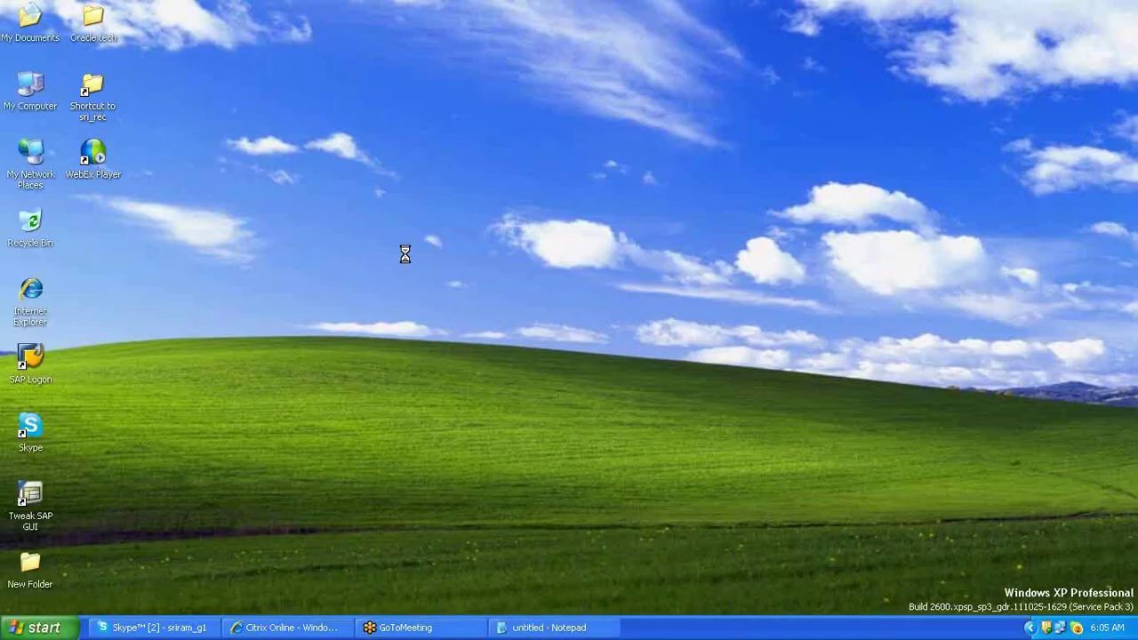
- Launch SAP Logon and log on to the BI system with user and password
double_click(34, 362)
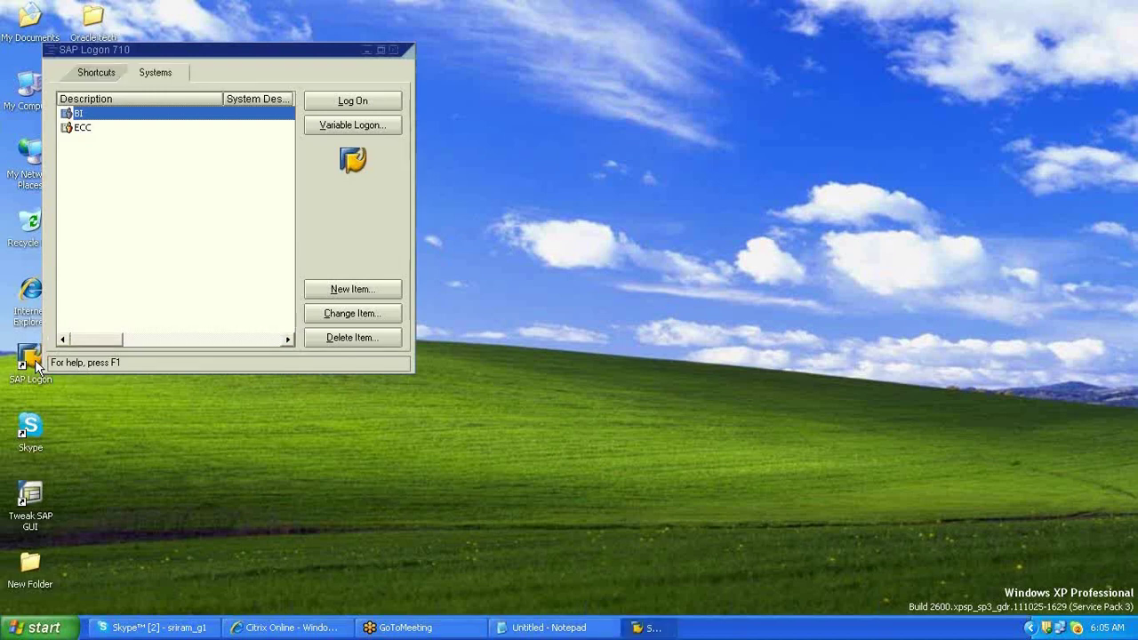
key(Return)
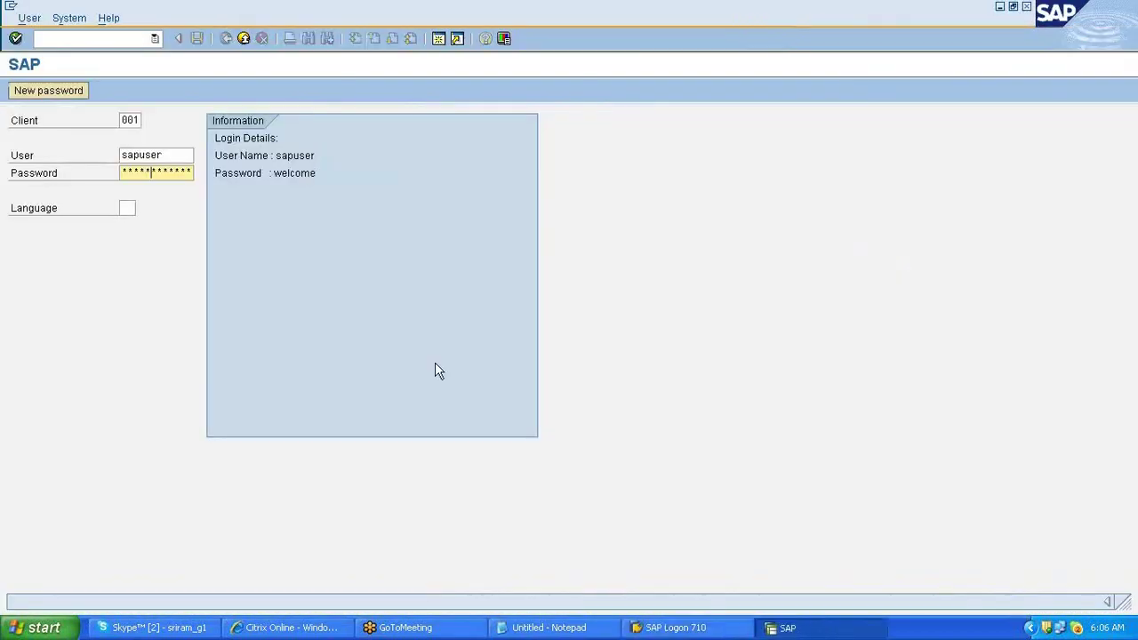
key(Return)
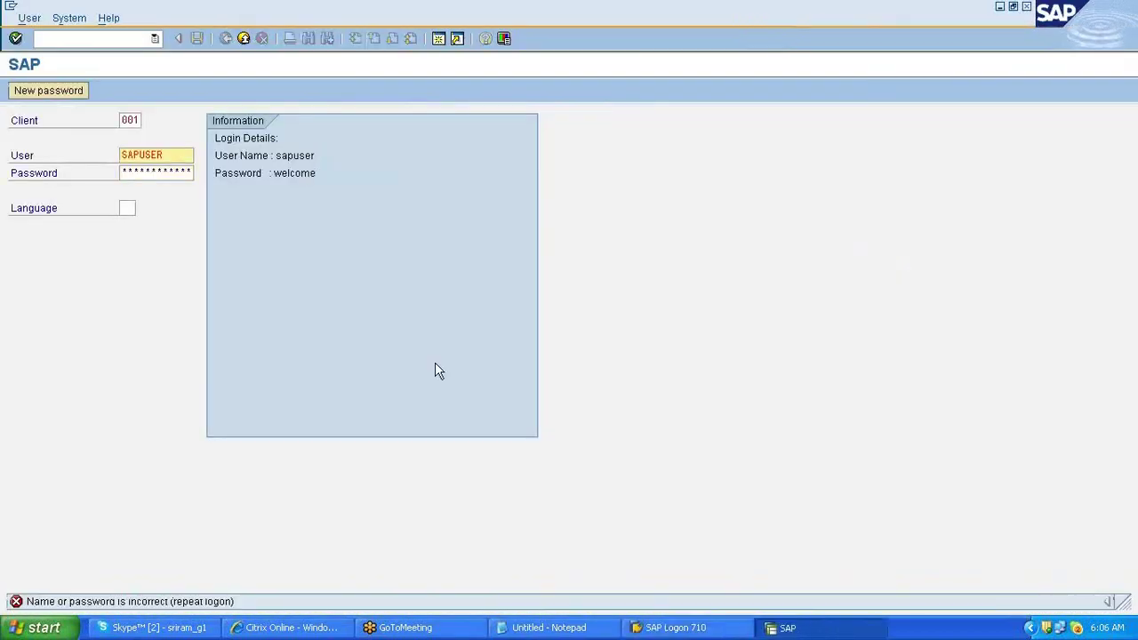
key(Tab)
key(Return)
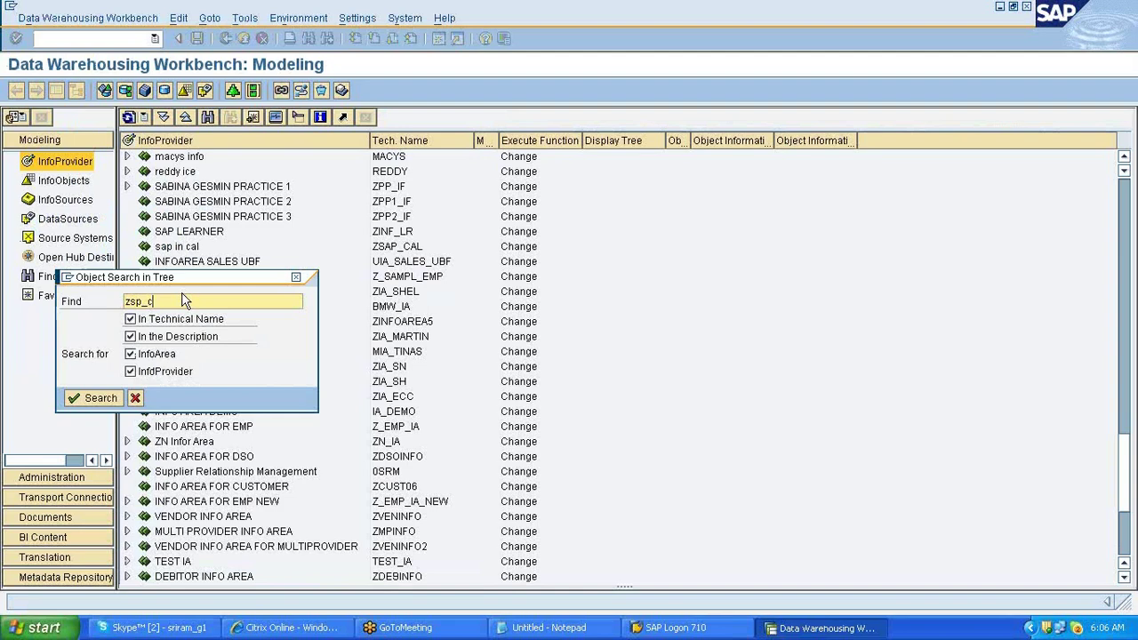
- Search the Workbench for InfoCube 'zspsd_c01'
key(BackSpace)
key(BackSpace)
text(sd_c01)
key(Return)
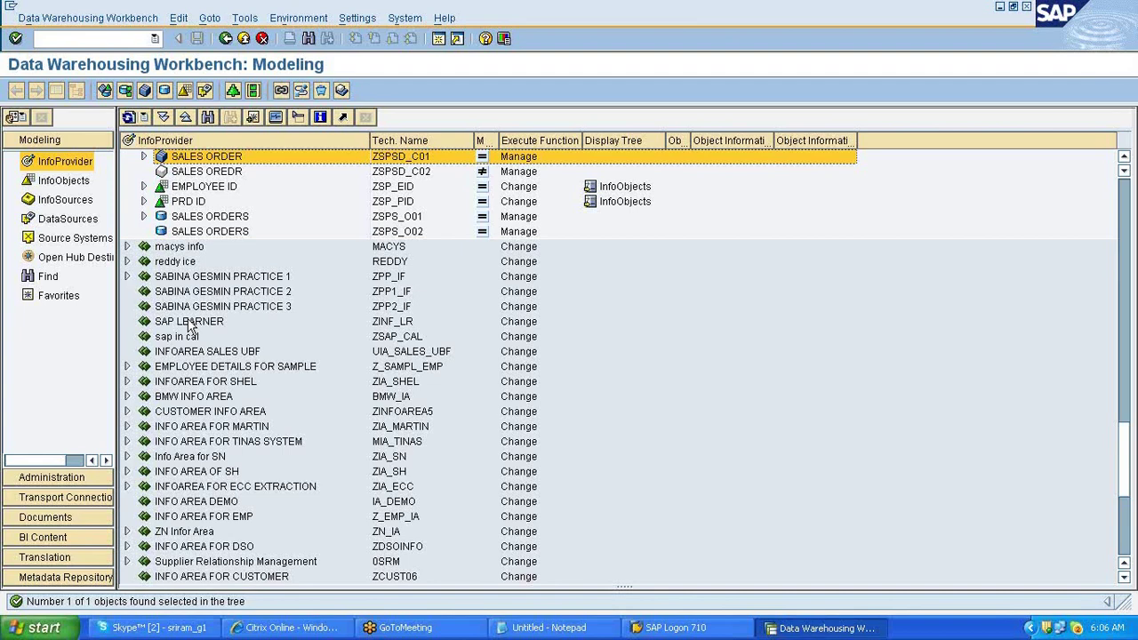
- Expand the SALES ORDER data flow and choose Manage on the SALES ORDER InfoCube
click(145, 156)
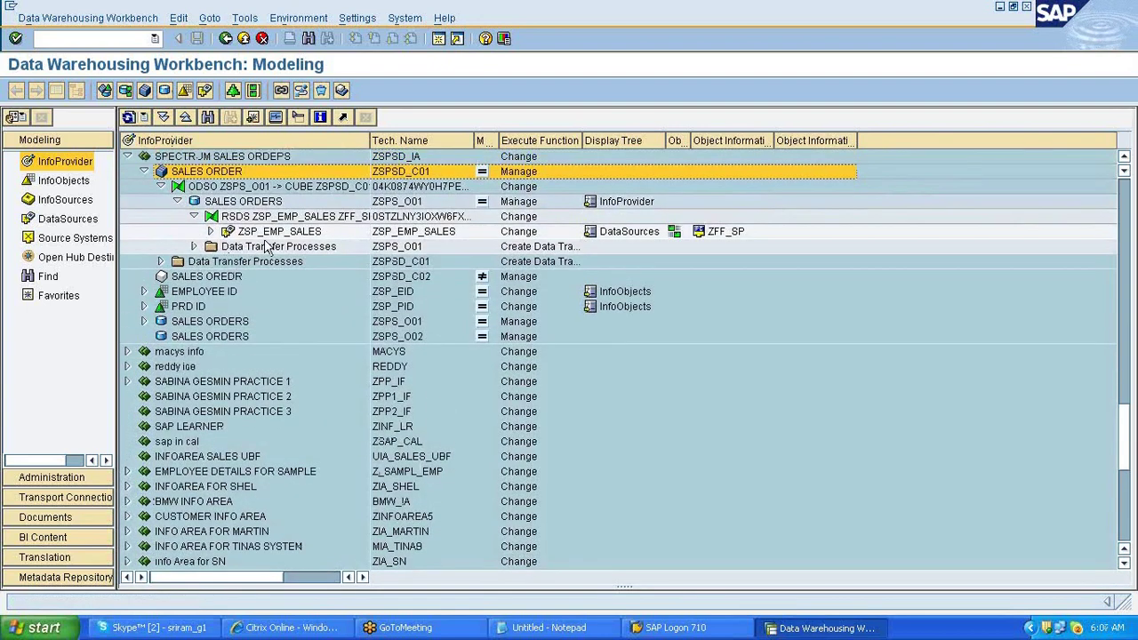
click(210, 231)
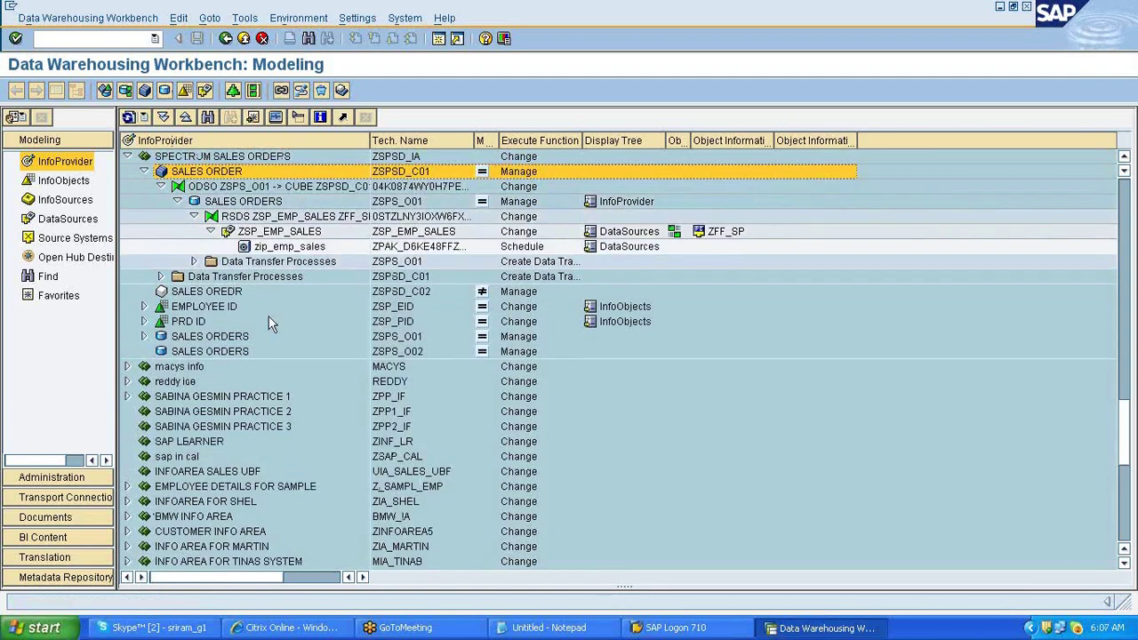
click(240, 202)
click(220, 173)
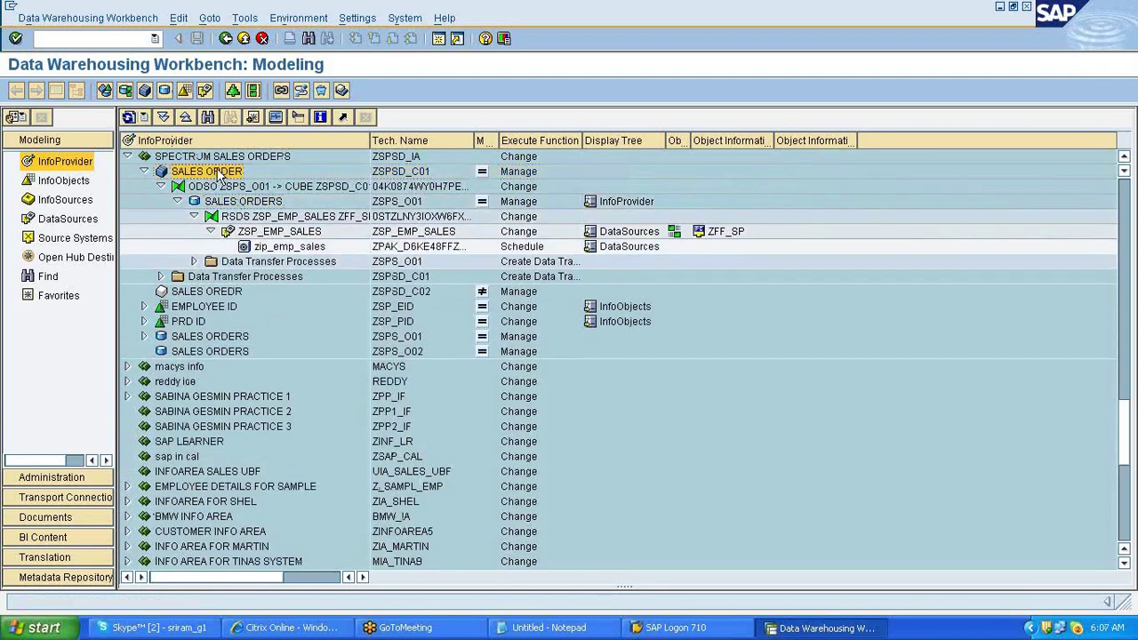
right_click(219, 174)
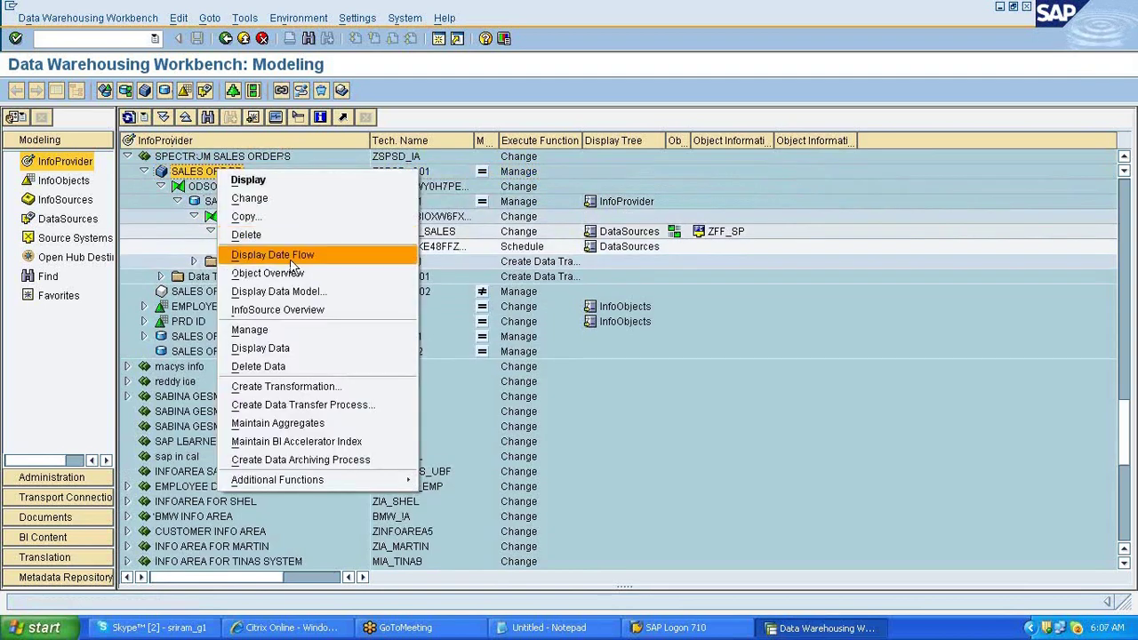
click(290, 256)
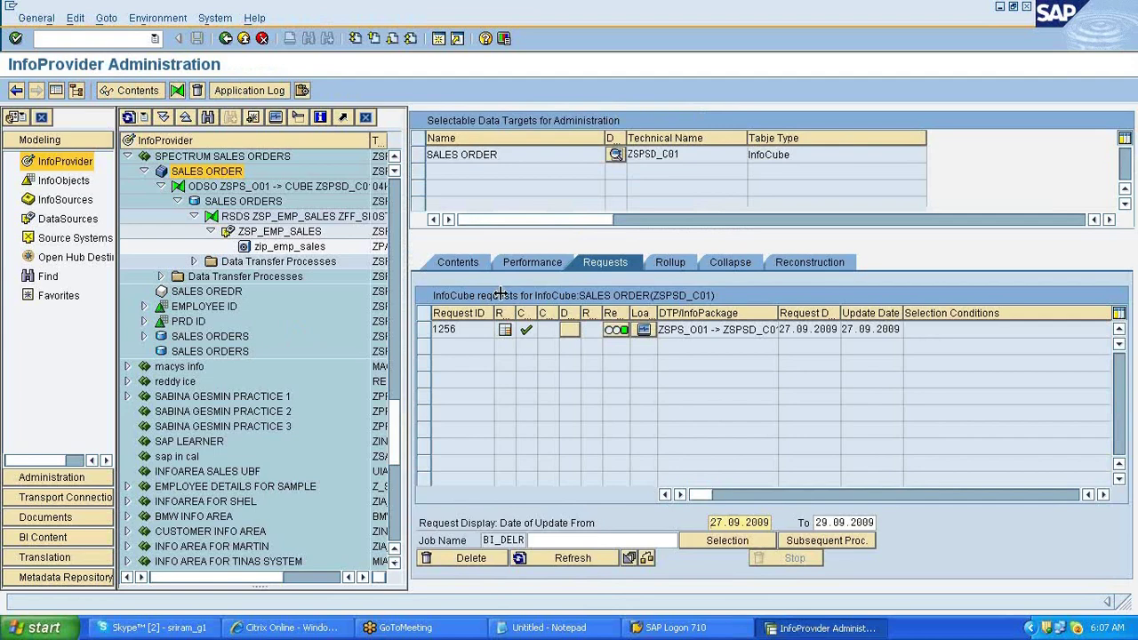
- Display the ZSPSD_C01 InfoCube content using field selection for output
click(458, 263)
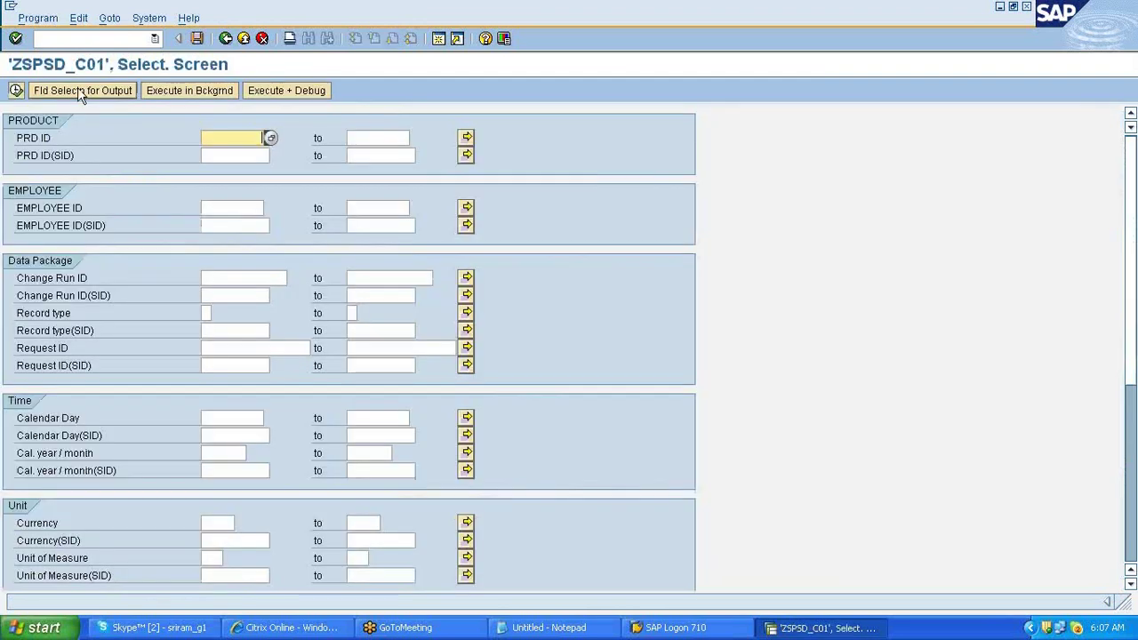
click(78, 91)
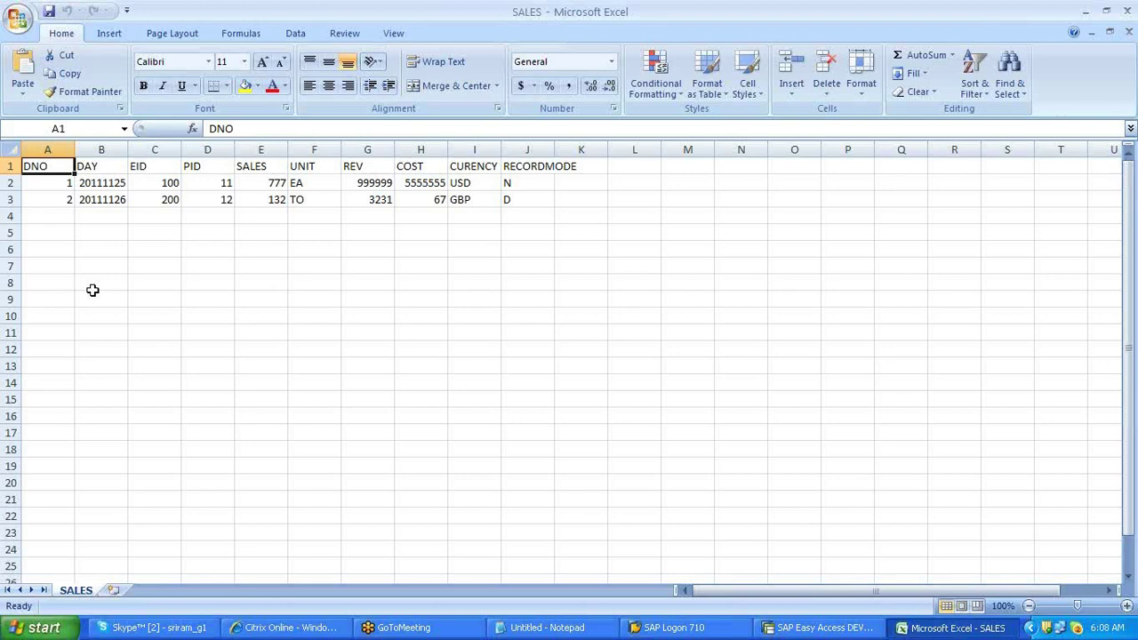
- Clear rows A2:J4 and start the new record with 6, 20120126, 14 and 124
drag(54, 184, 523, 210)
key(Delete)
click(64, 186)
text(6)
key(Tab)
text(20)
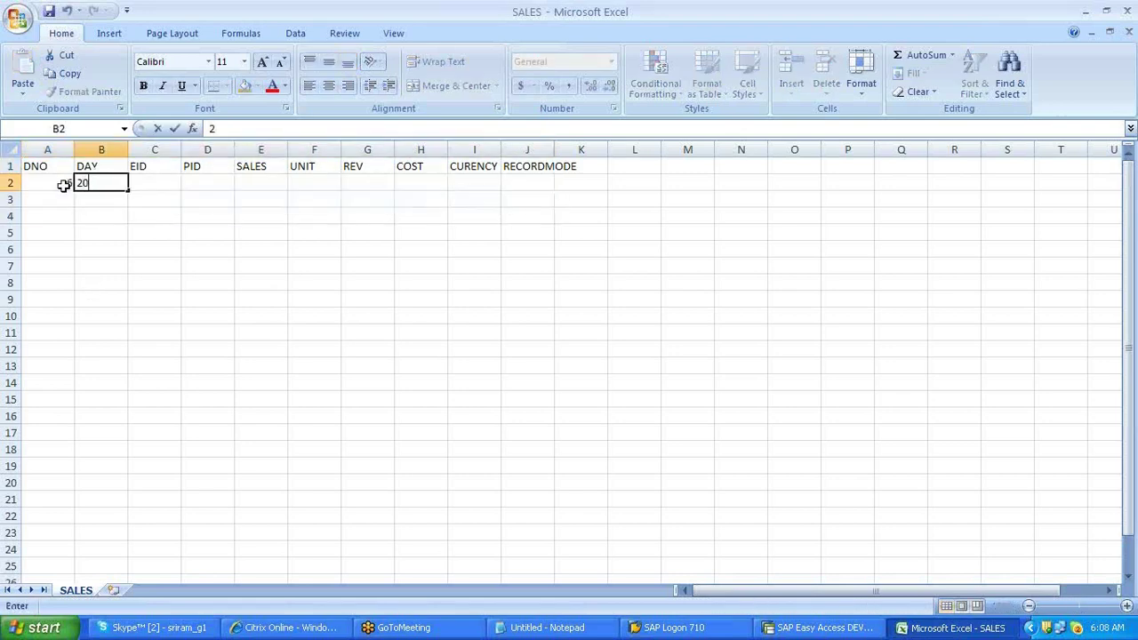
text(120126)
key(Tab)
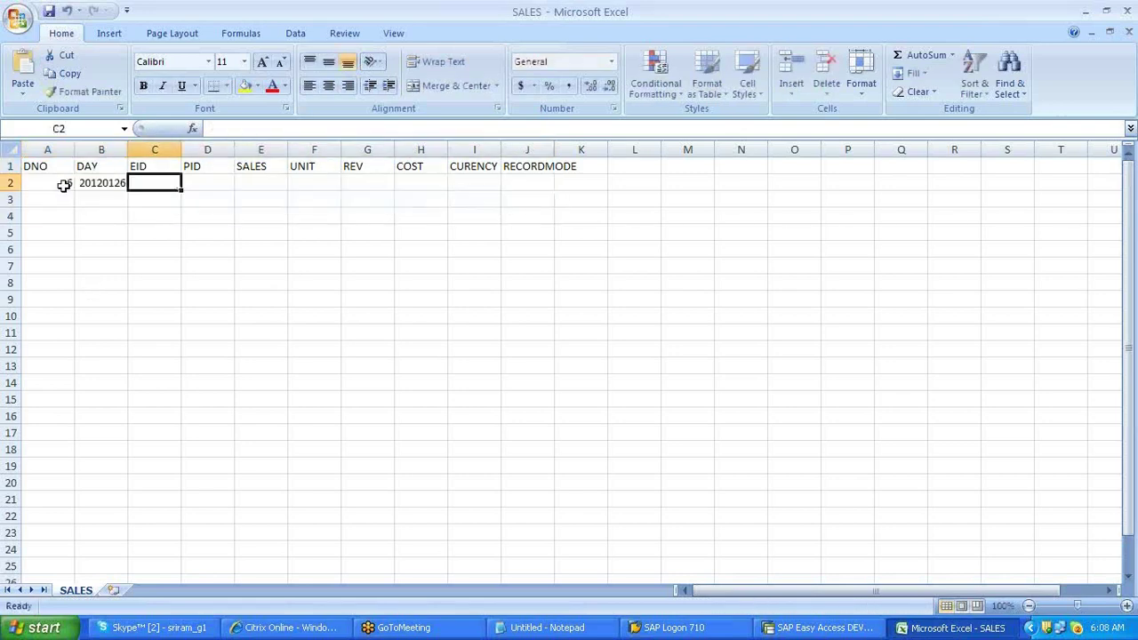
text(1)
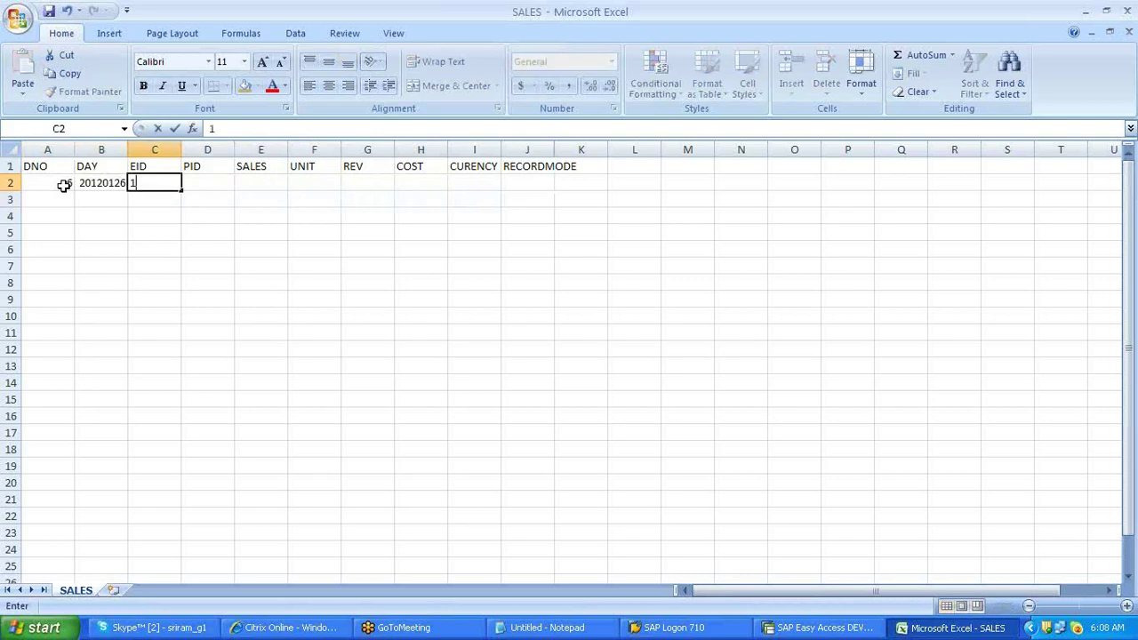
text(00)
key(Tab)
text(14)
key(Down)
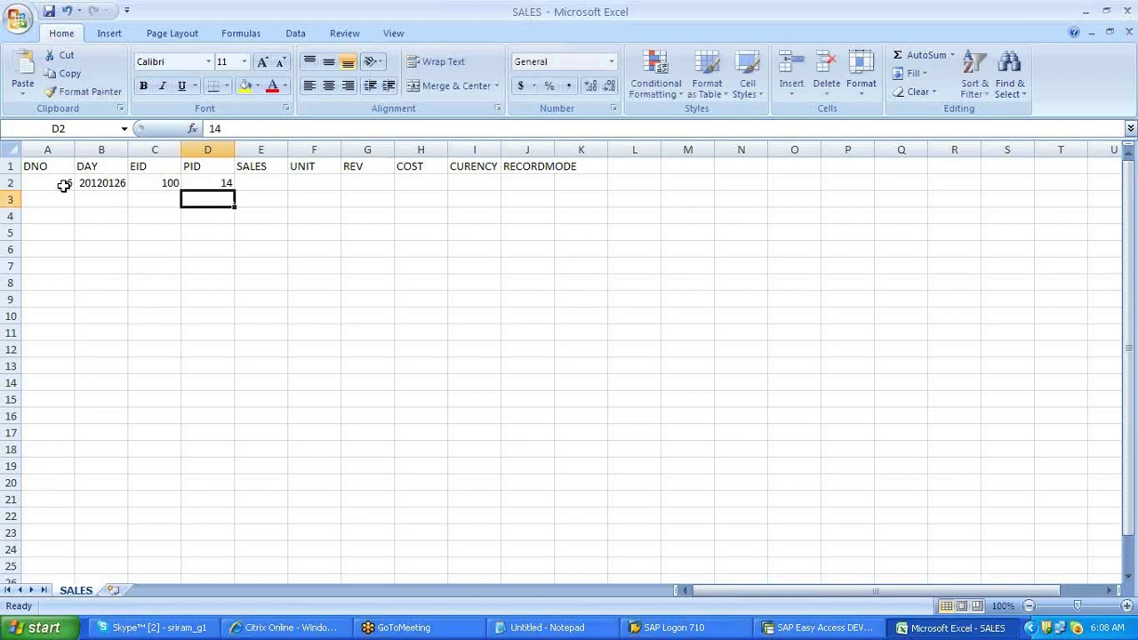
key(Up)
key(Right)
text(124)
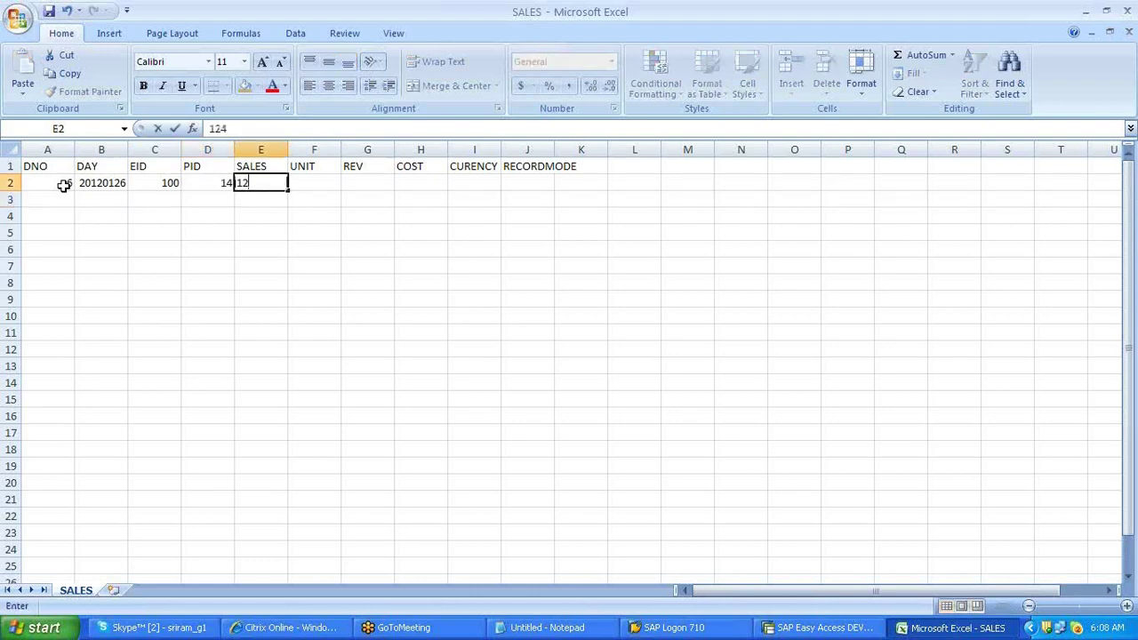
key(Tab)
- Correct EID to 500 and complete the record with EA, 545, 45, USD and N
text(e)
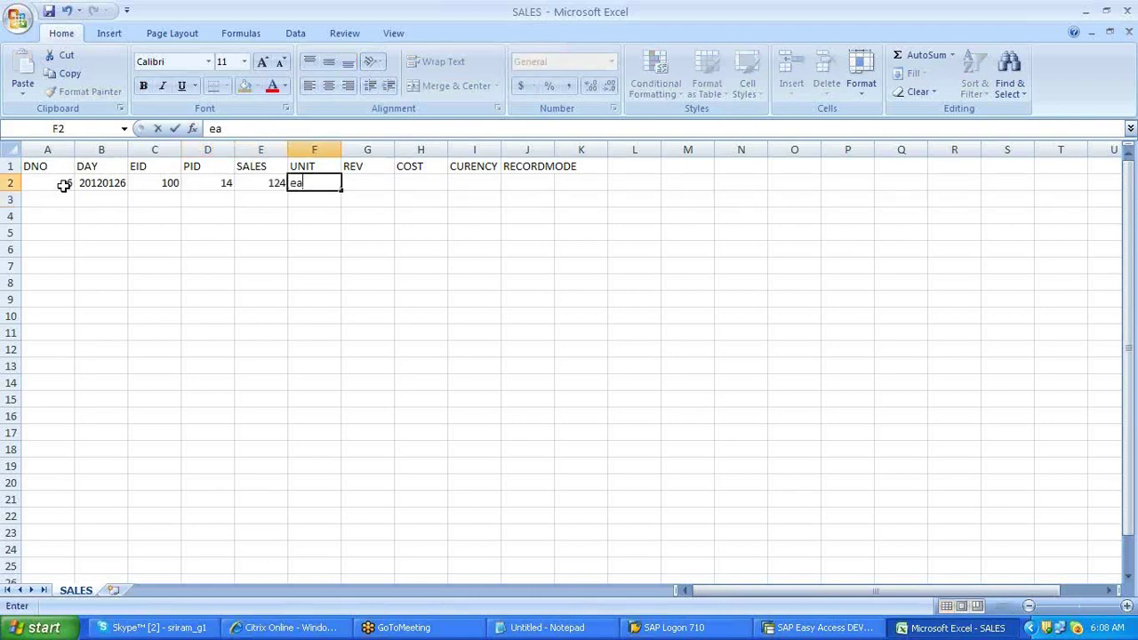
key(Escape)
key(Left)
key(Left)
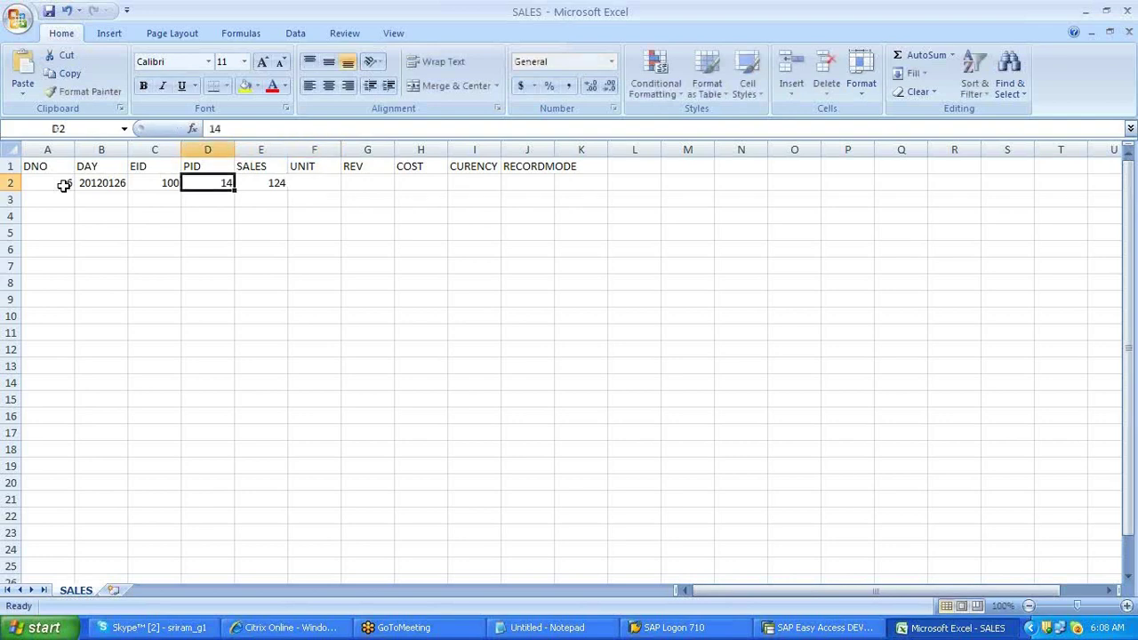
key(Left)
text(500)
key(Tab)
key(Tab)
key(Tab)
text(EA)
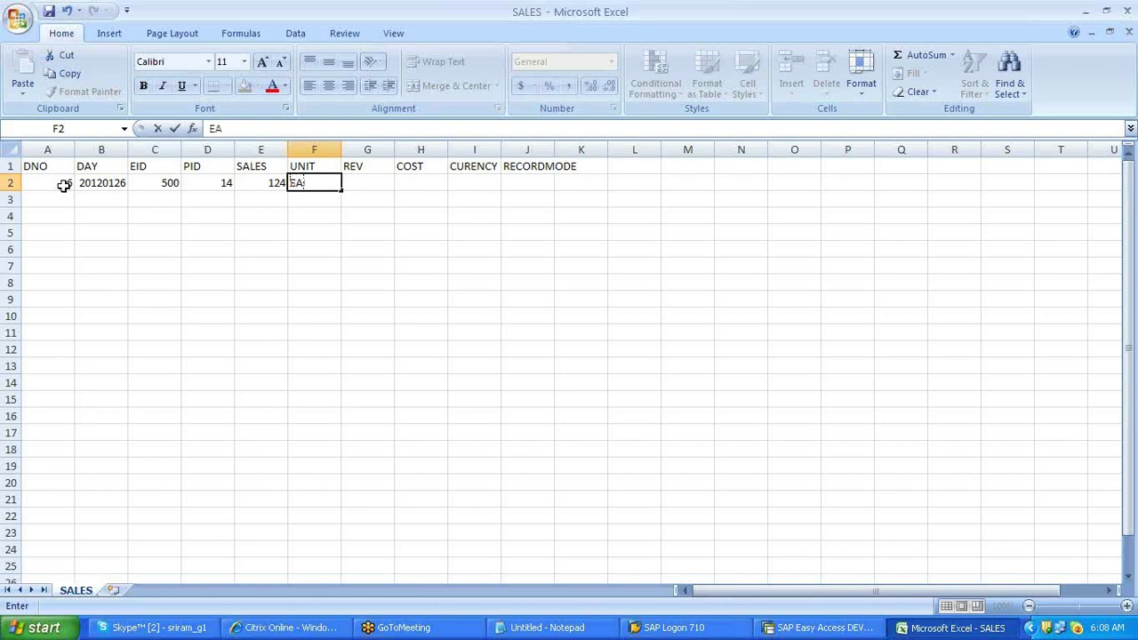
key(Tab)
text(545)
key(Tab)
text(45)
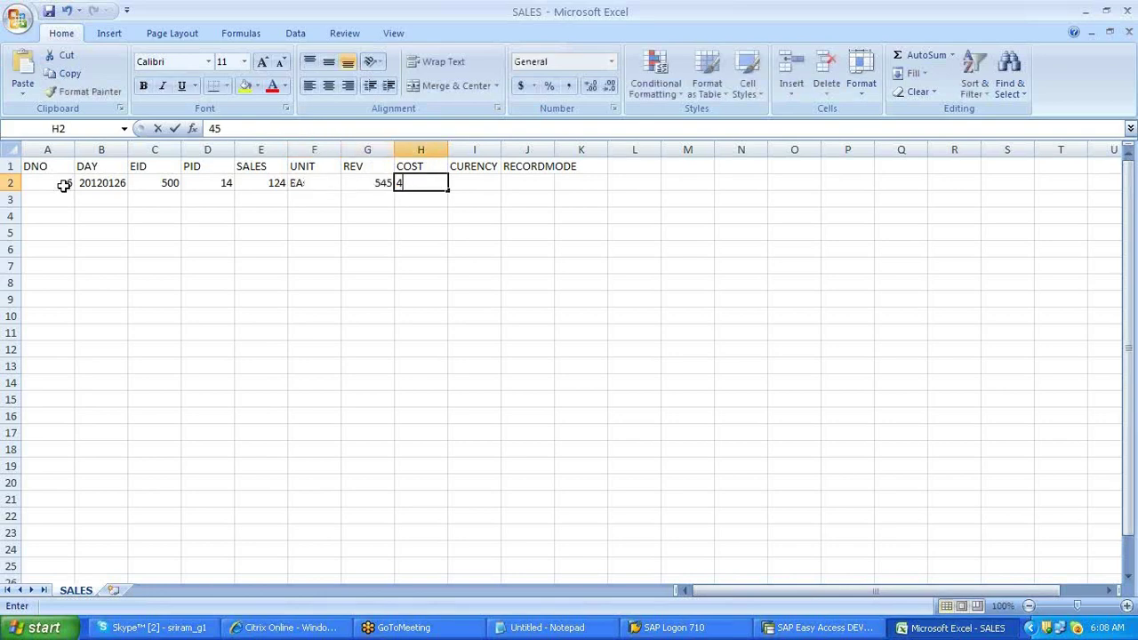
key(Tab)
text(US)
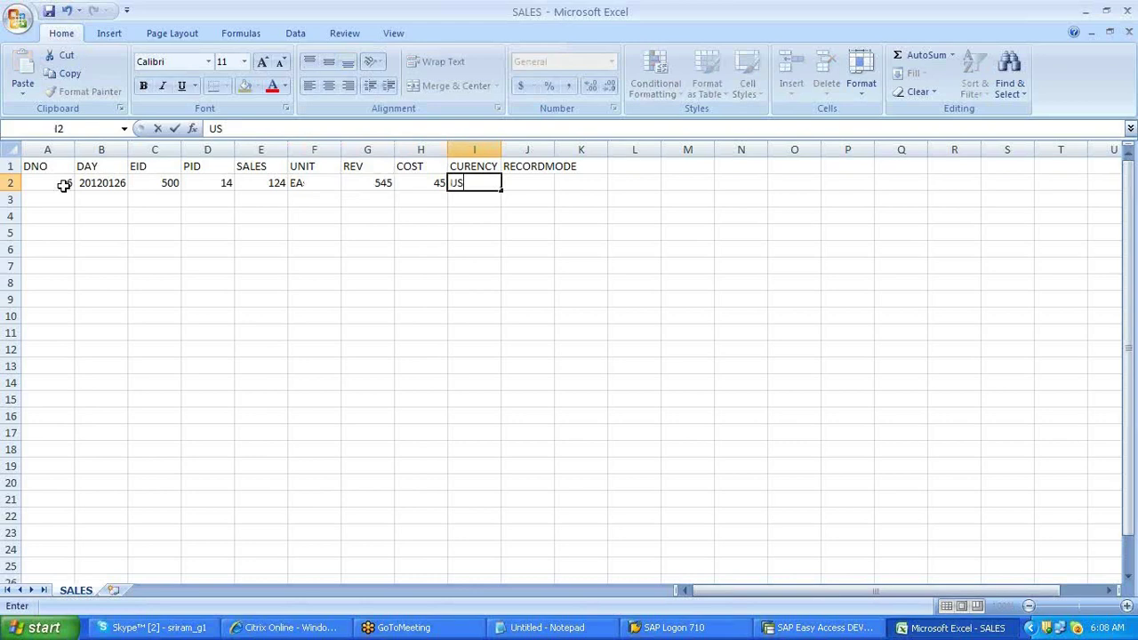
text(D)
key(Tab)
text(N)
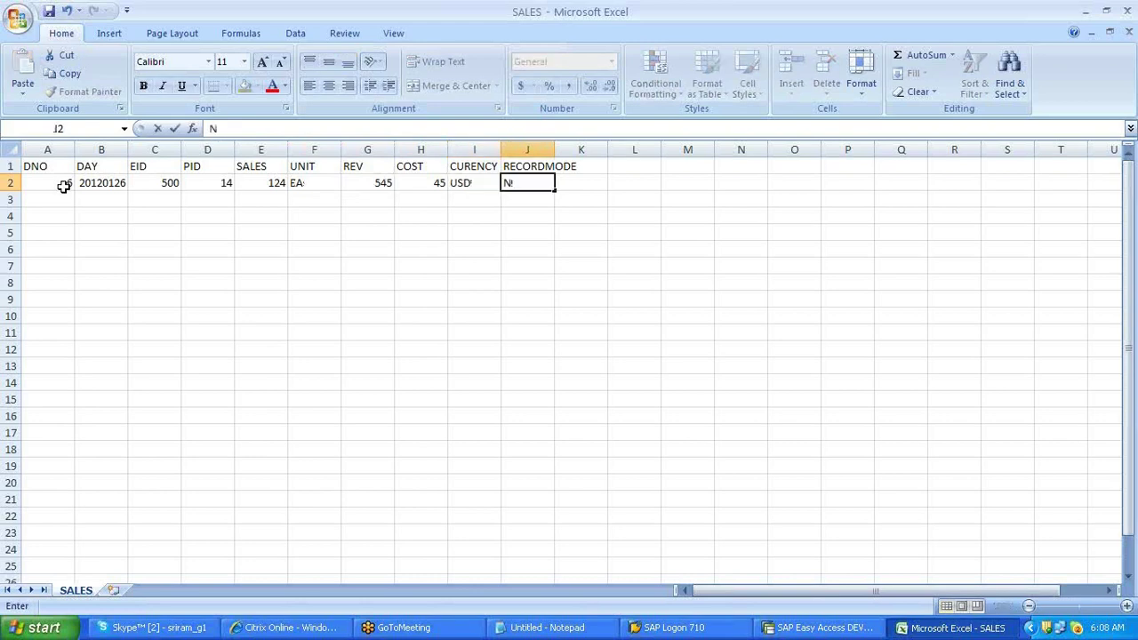
click(48, 315)
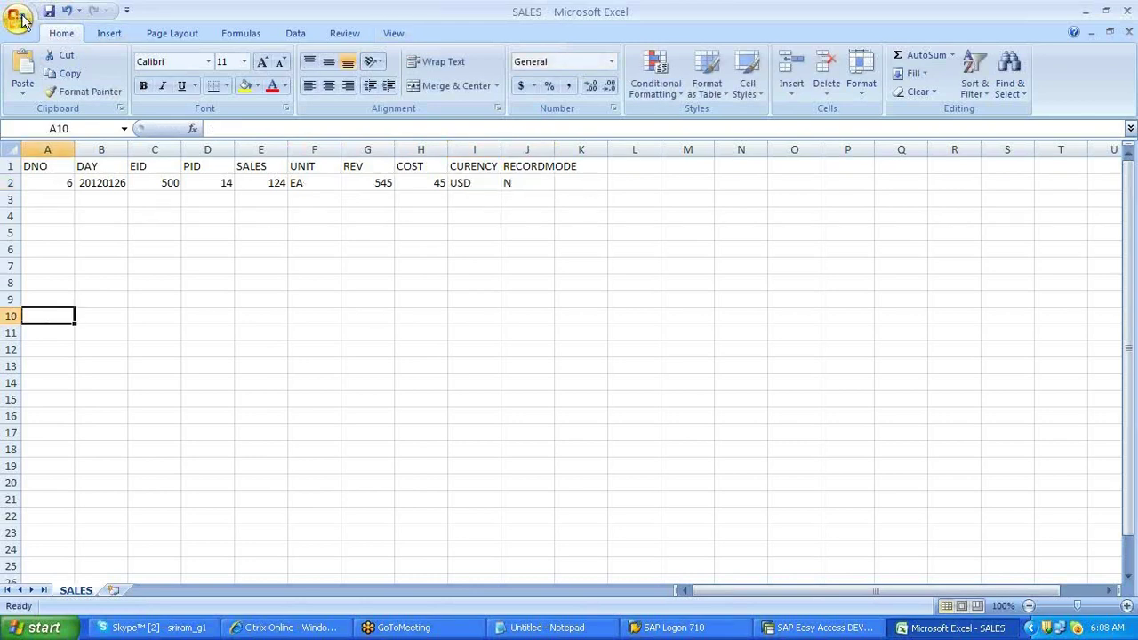
- Save the sheet as SALES in CSV format, replacing the existing SALES.csv
click(17, 18)
click(43, 166)
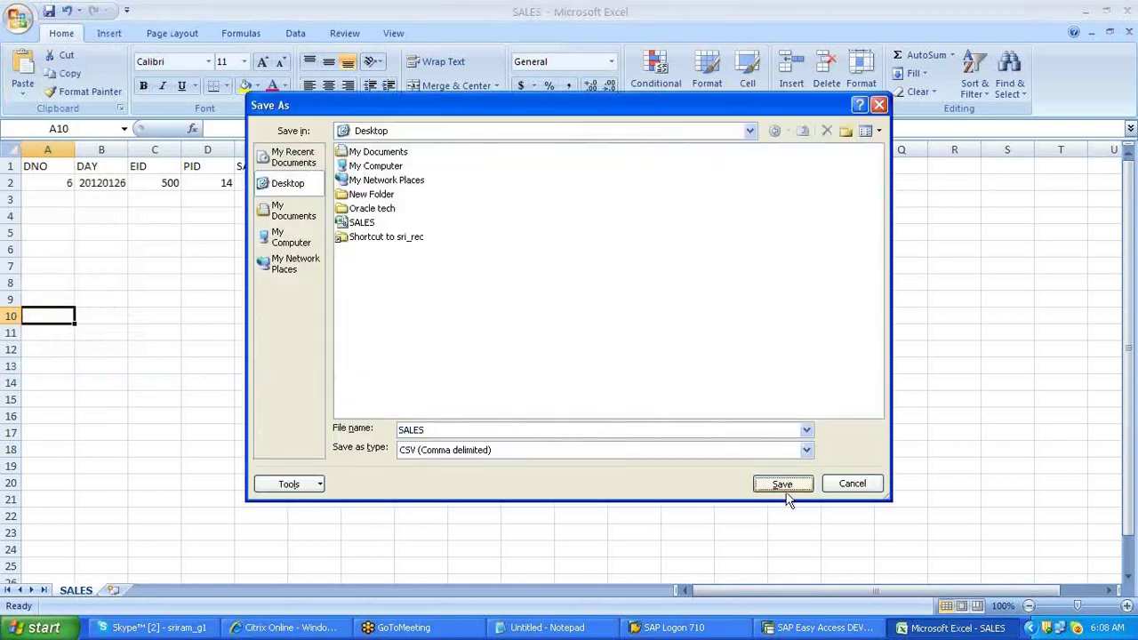
click(783, 488)
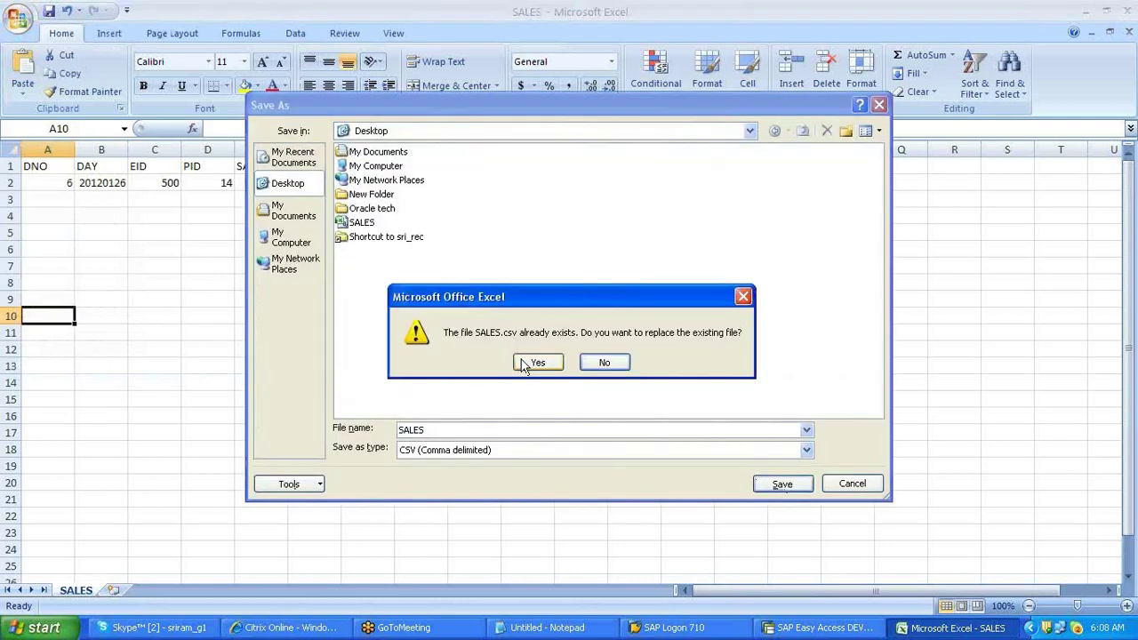
click(537, 363)
key(alt+Tab)
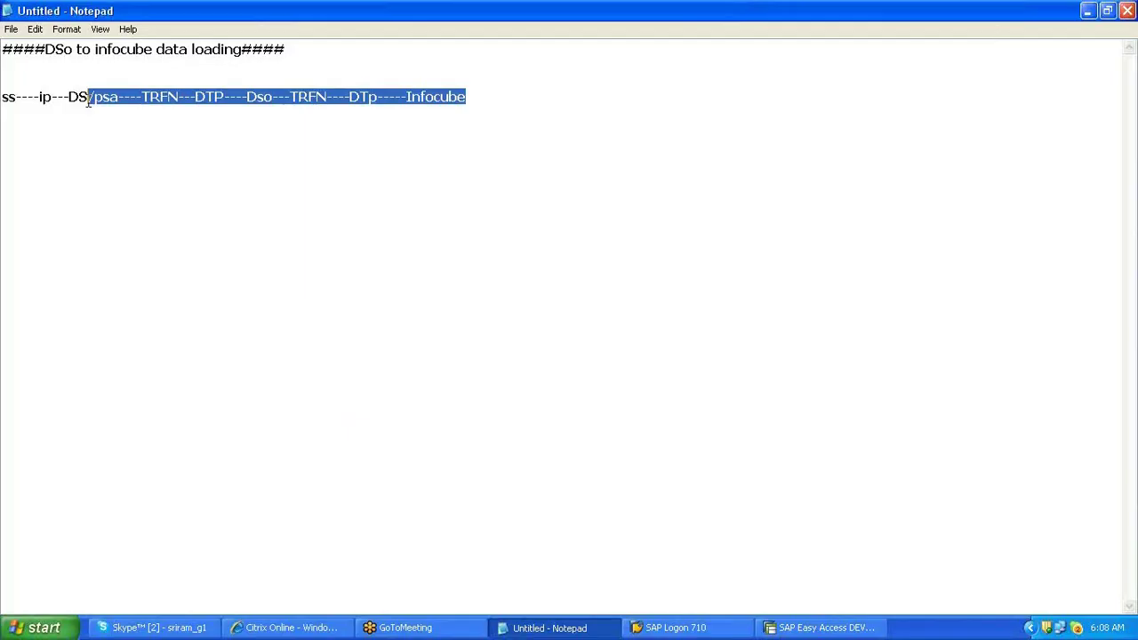
- Select the data-flow line in the notes and return to the SAP Workbench
drag(89, 100, 1, 99)
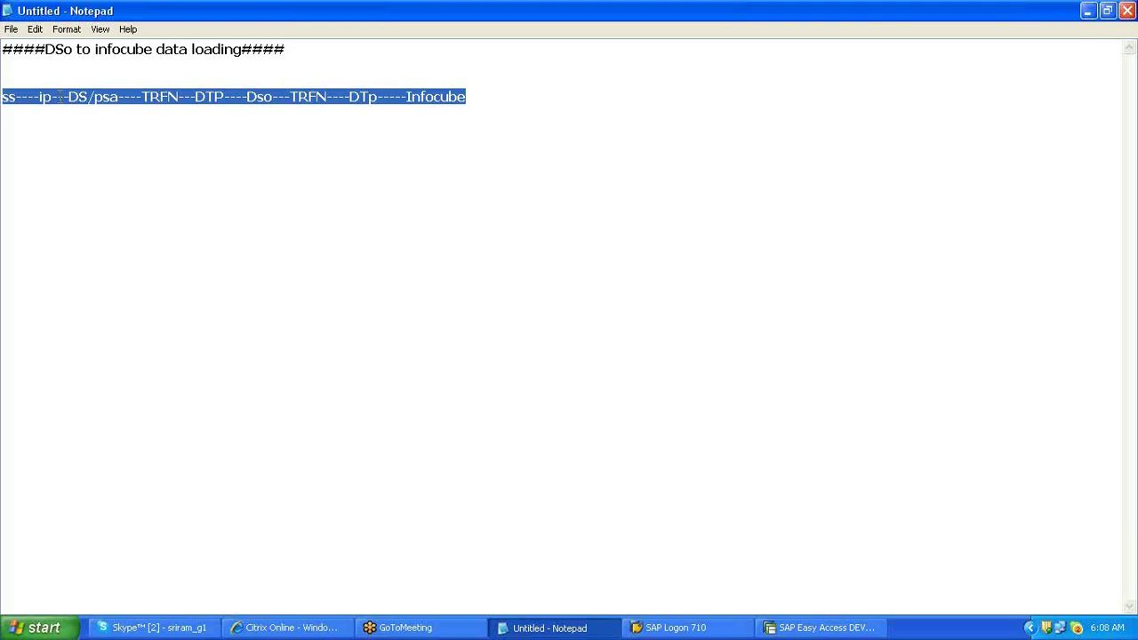
key(alt+Tab)
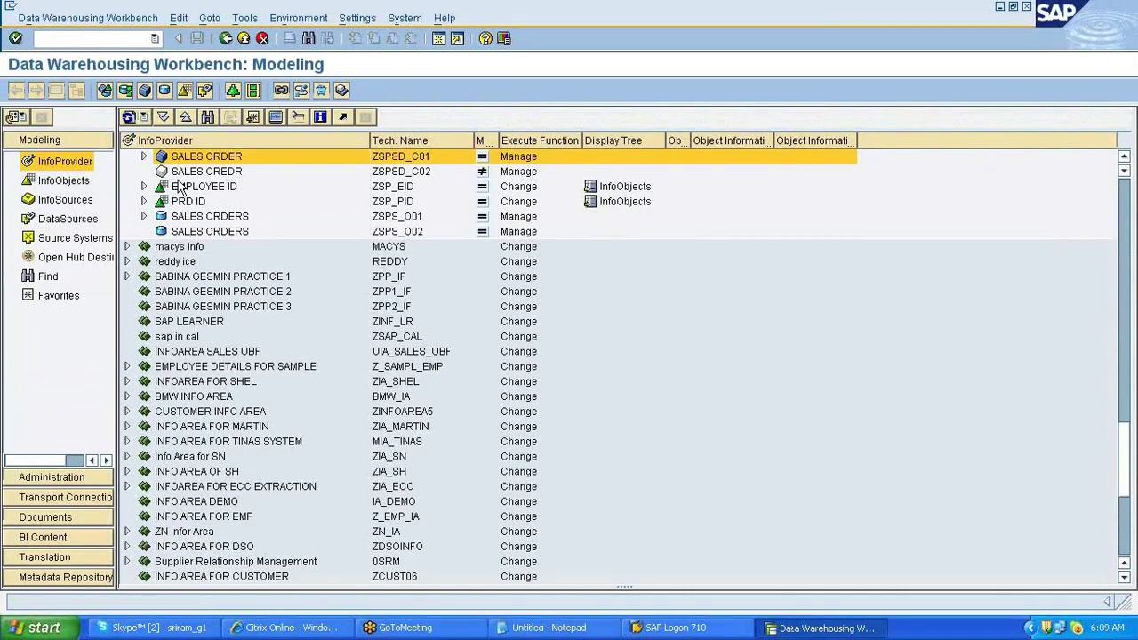
- Expand SALES ORDER, SALES ORDERS, RSDS and ZSP_EMP_SALES, then open InfoPackage zip_emp_sales
click(143, 157)
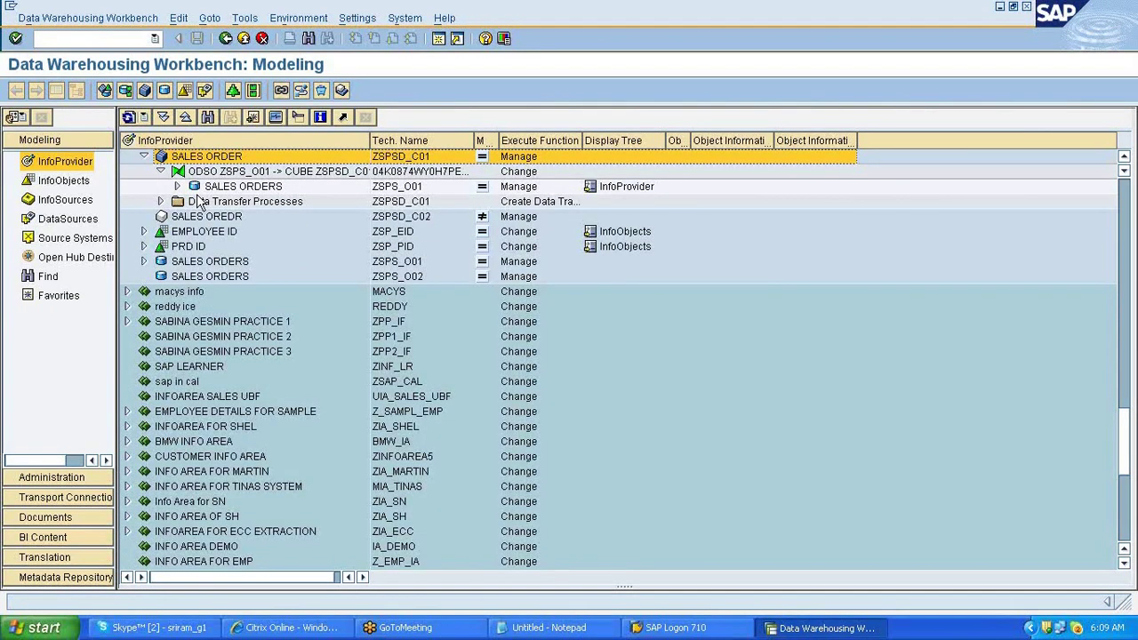
click(177, 186)
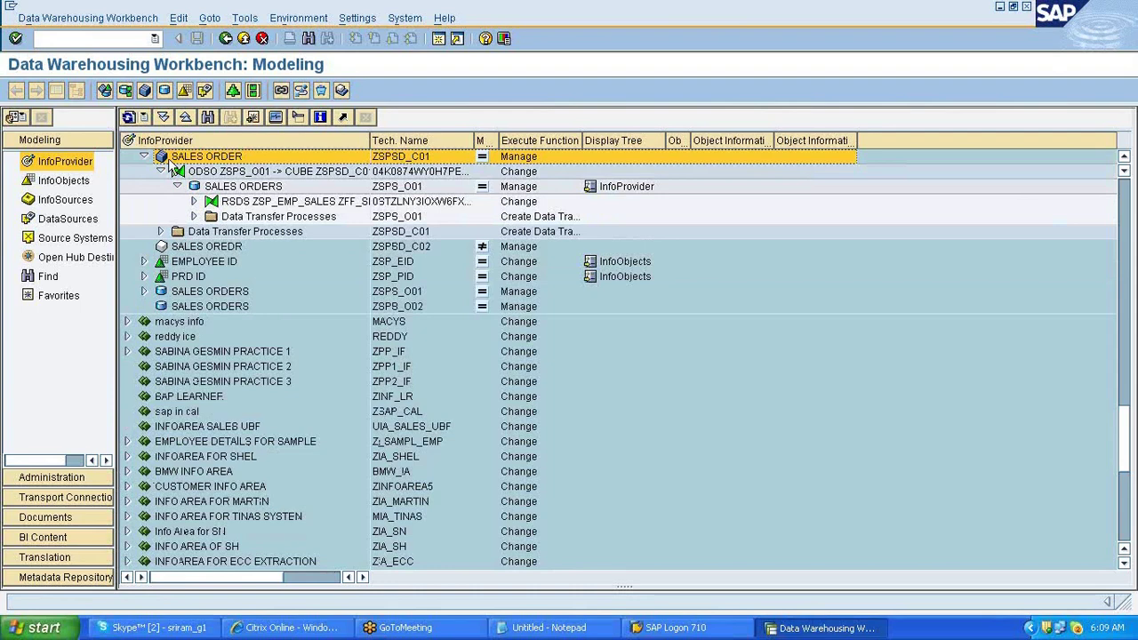
click(233, 185)
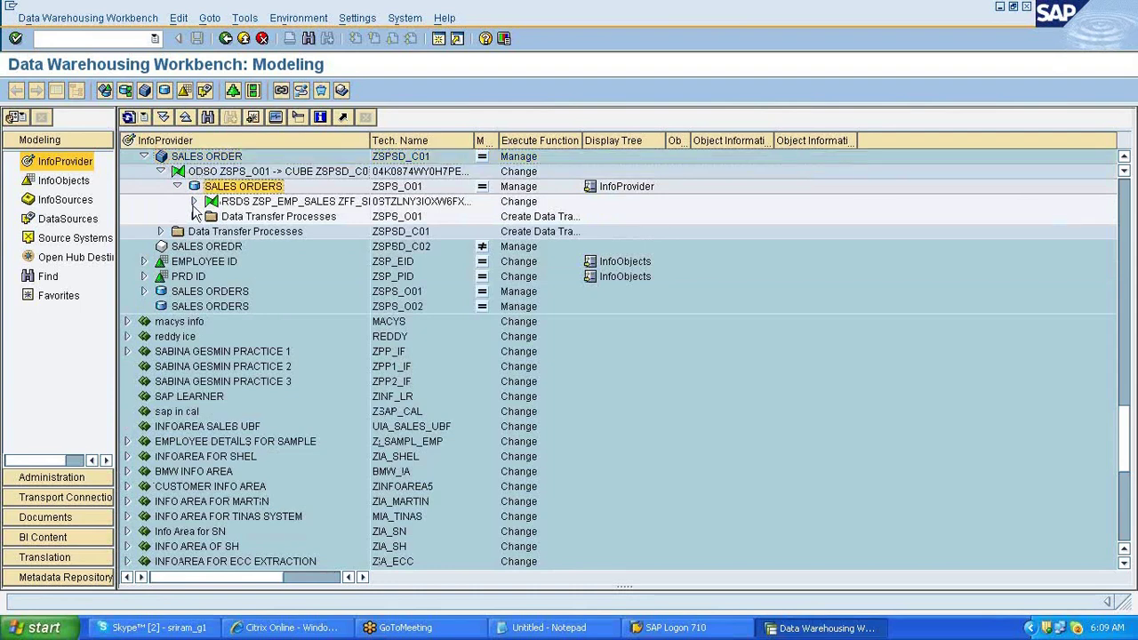
click(193, 201)
click(257, 221)
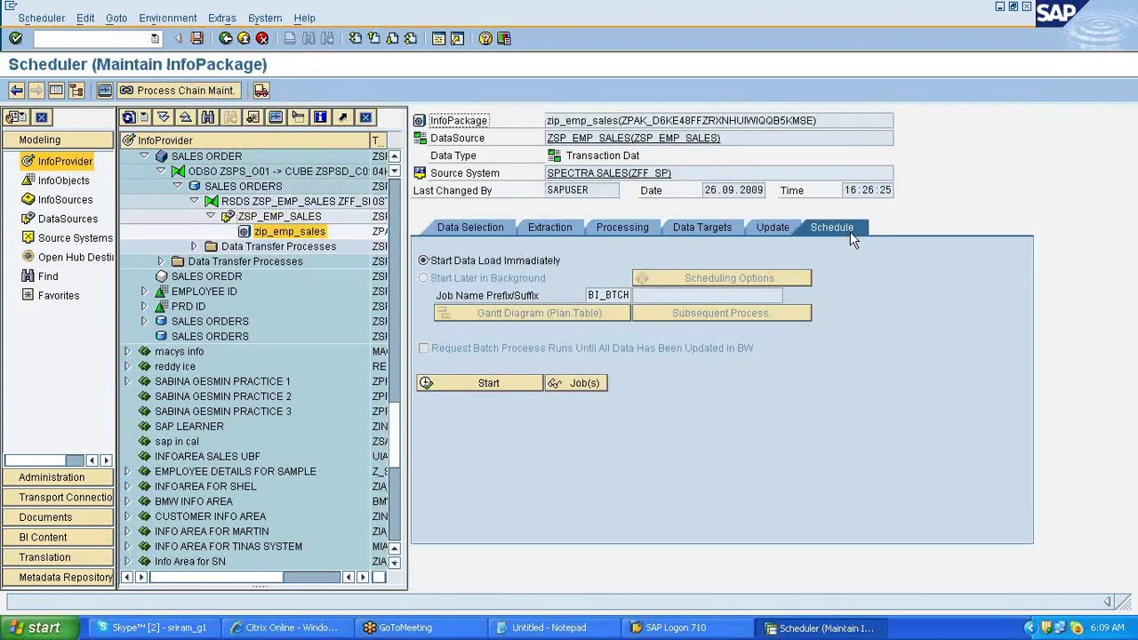
- Start the zip_emp_sales load immediately, then view the loaded record in the PSA via the monitor
click(490, 386)
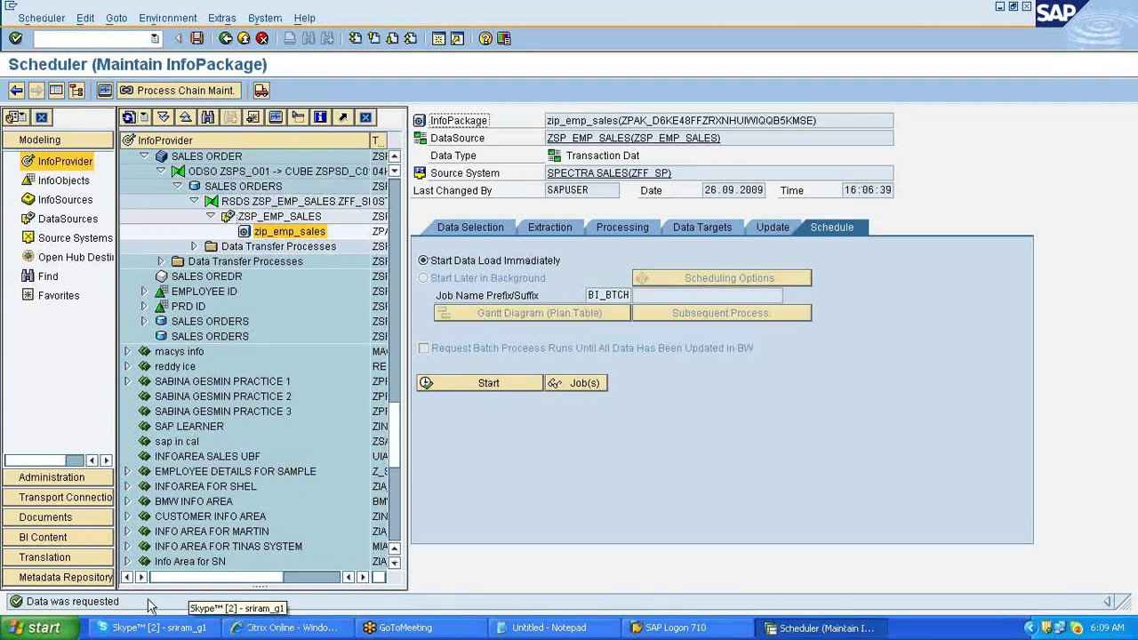
click(298, 119)
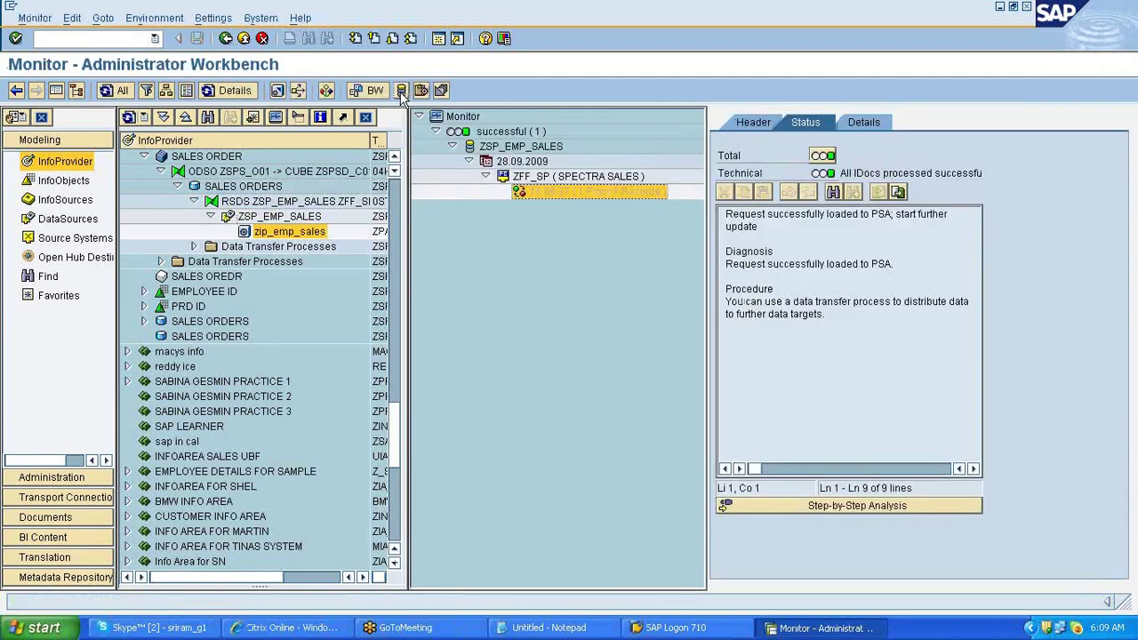
click(401, 96)
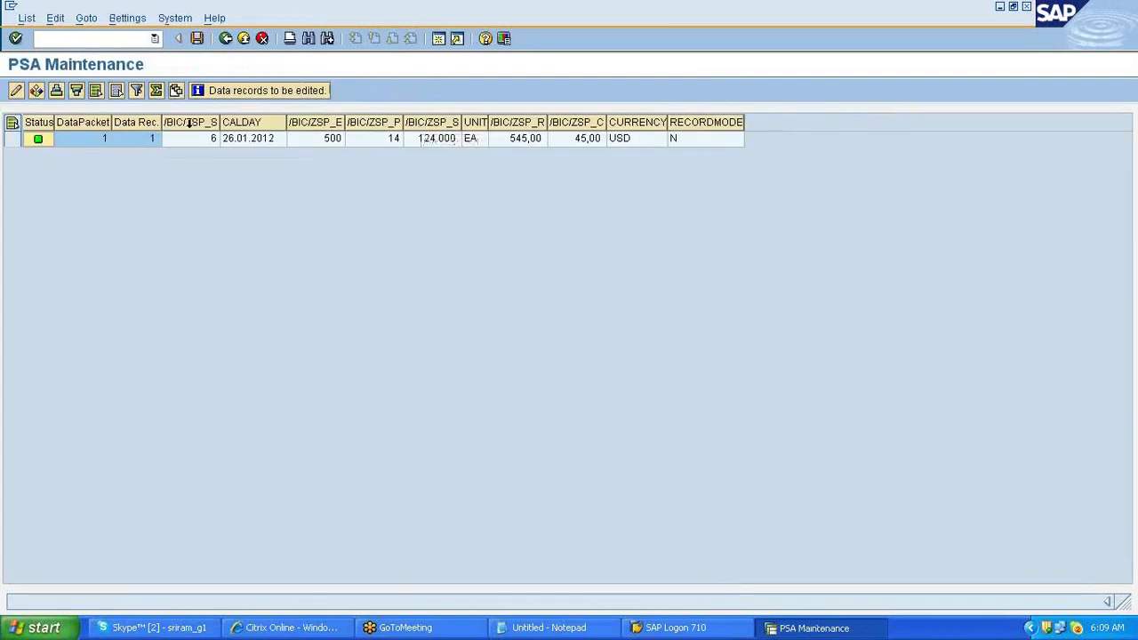
- Highlight the PSA record, go back to the monitor, and mark the 'DTP to Dso' step in the notes
drag(188, 139, 619, 167)
click(227, 39)
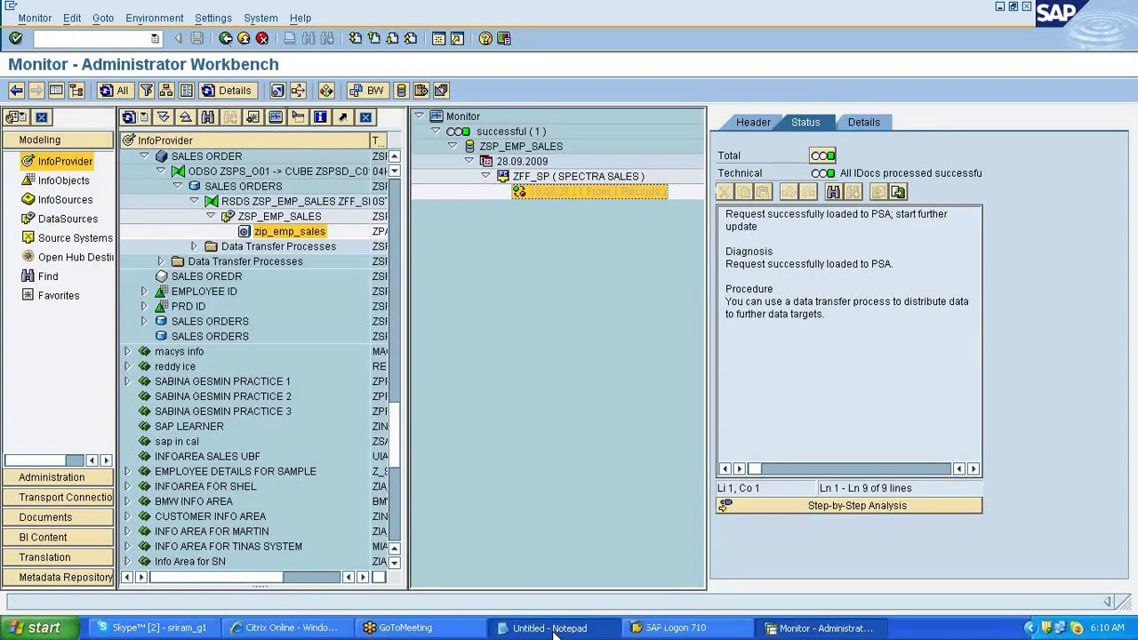
click(553, 628)
drag(189, 97, 277, 96)
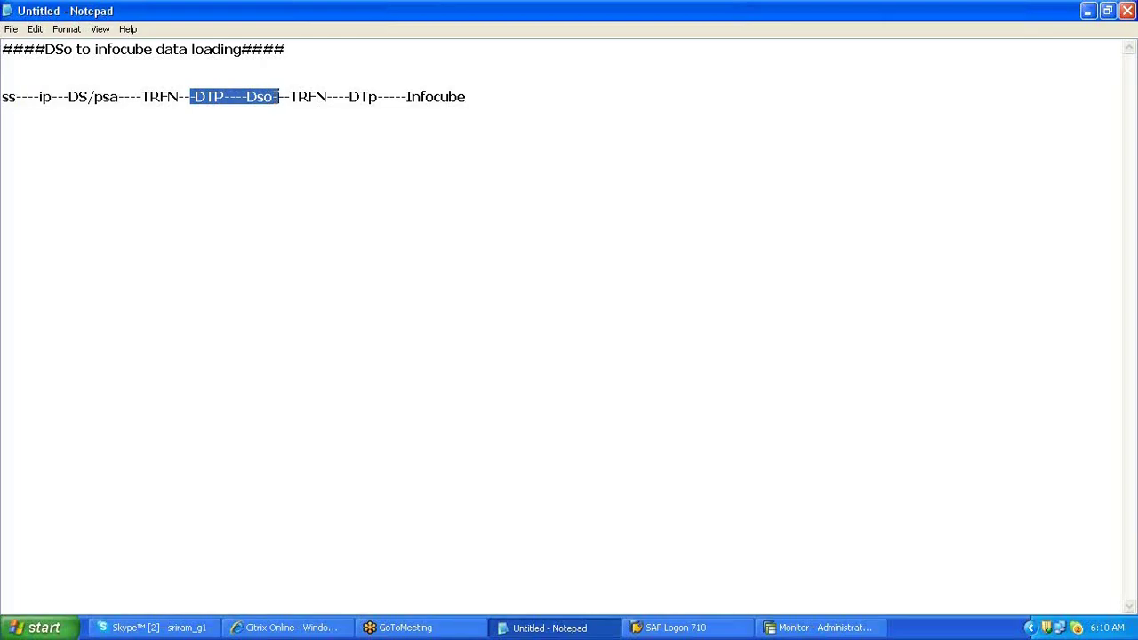
key(alt+Tab)
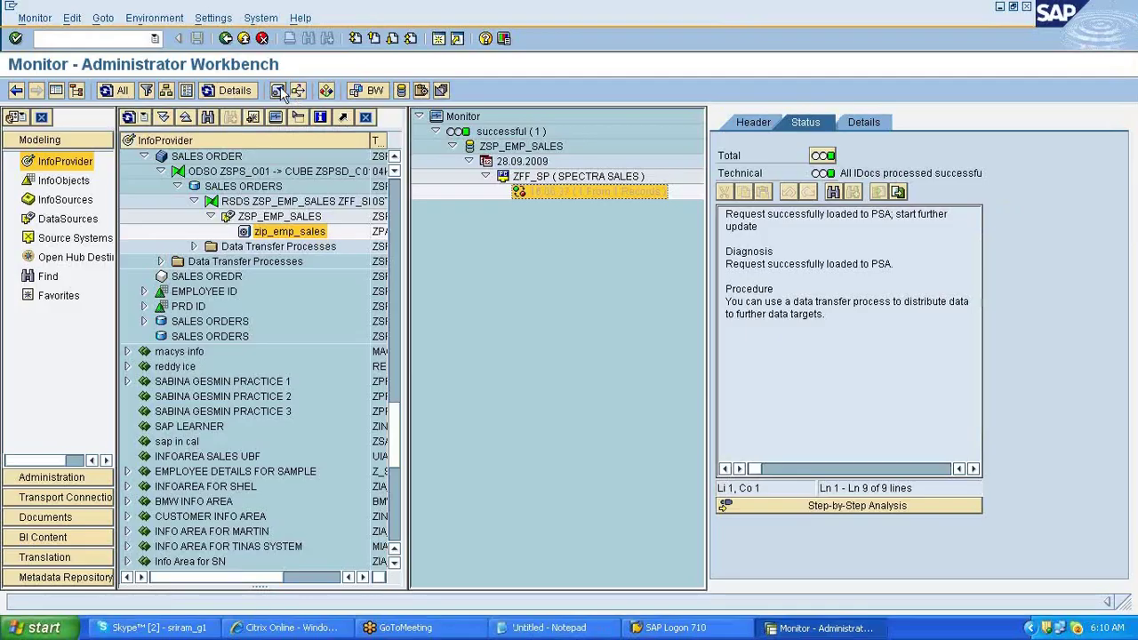
- Expand the Data Transfer Processes folders and open DTP ZSP_EMP_SALES / ZFF_SP
click(195, 248)
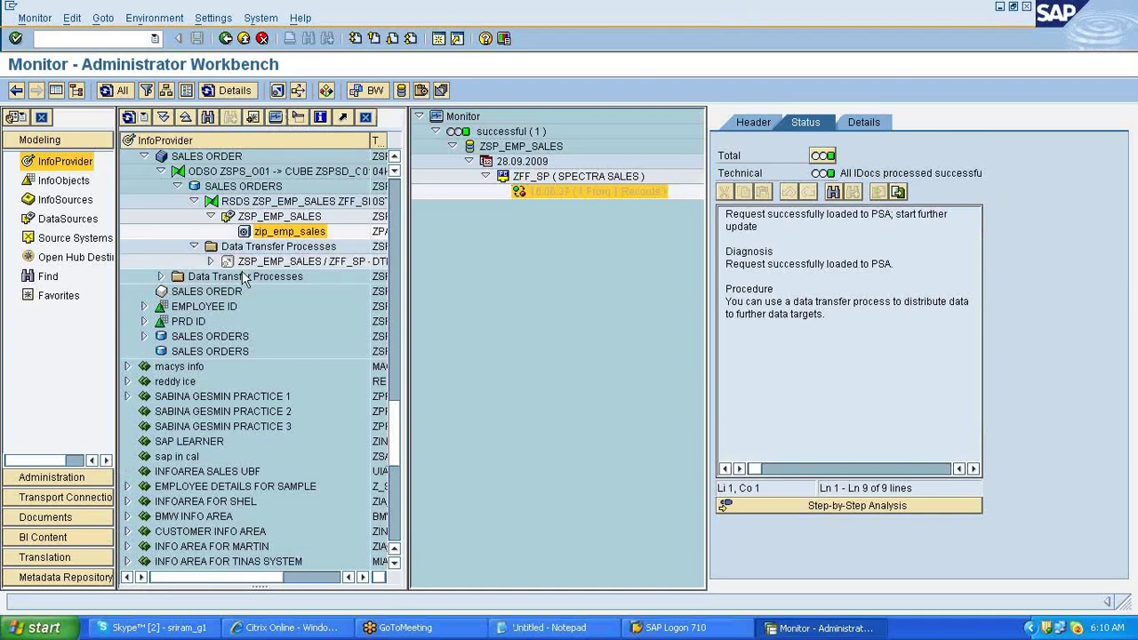
double_click(244, 276)
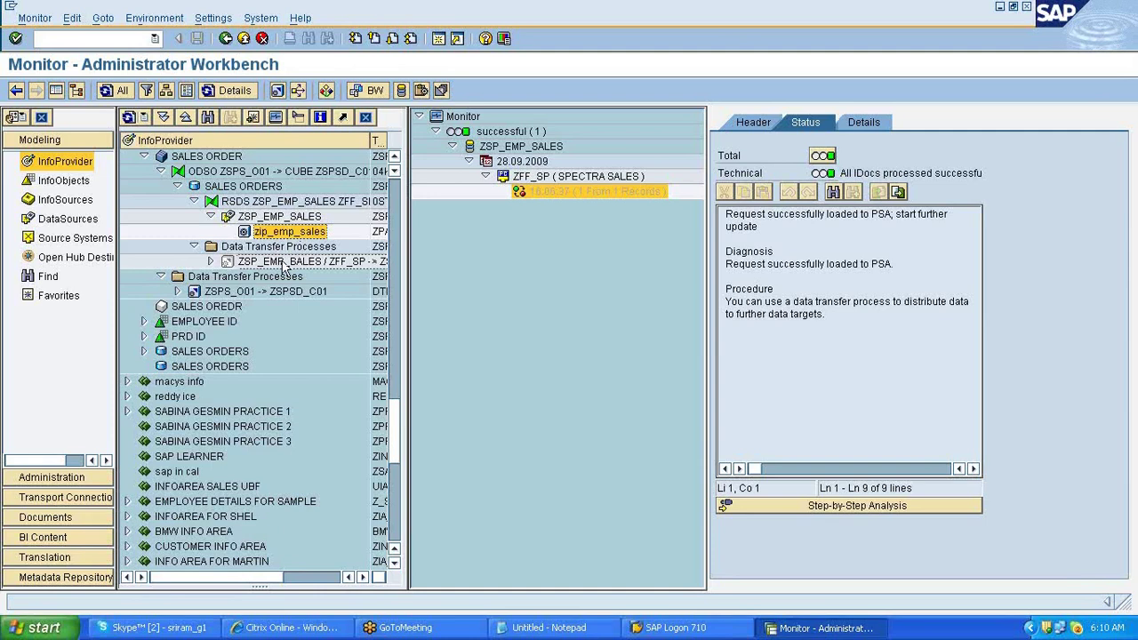
double_click(284, 262)
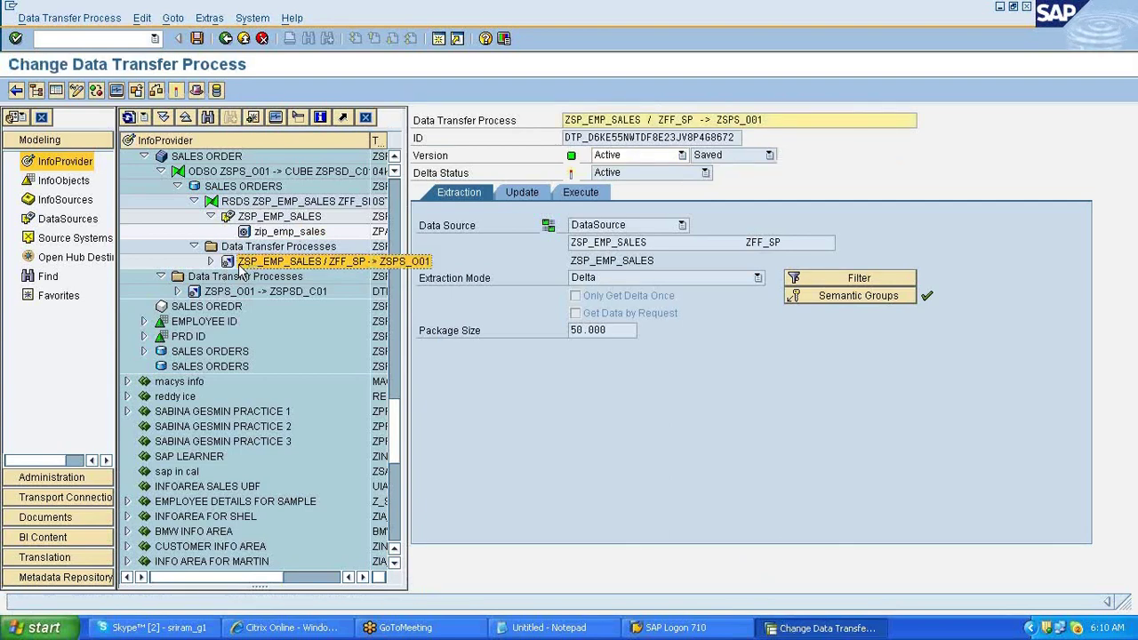
- Check the DTP's update target, revisit the InfoPackage monitor, then reopen the DTP's update settings
click(211, 262)
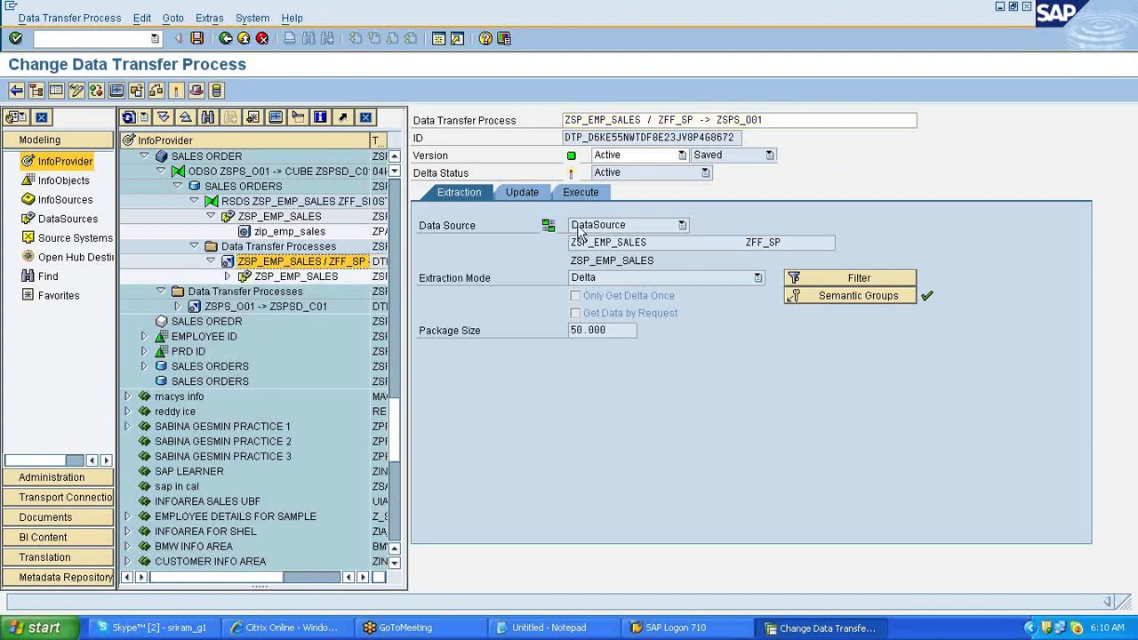
click(522, 192)
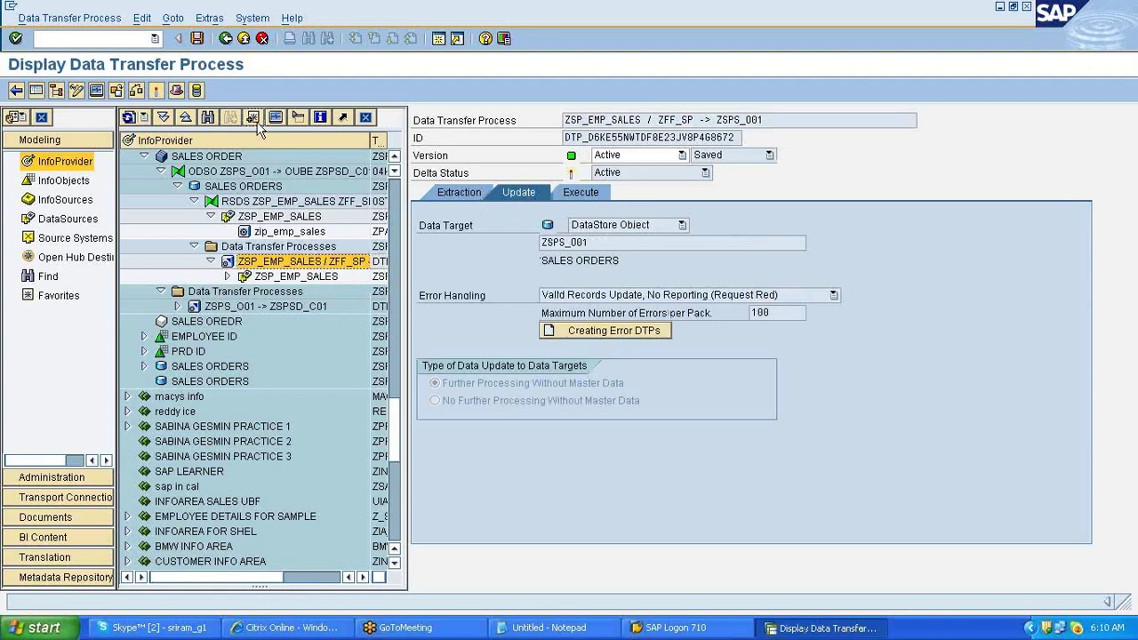
click(287, 232)
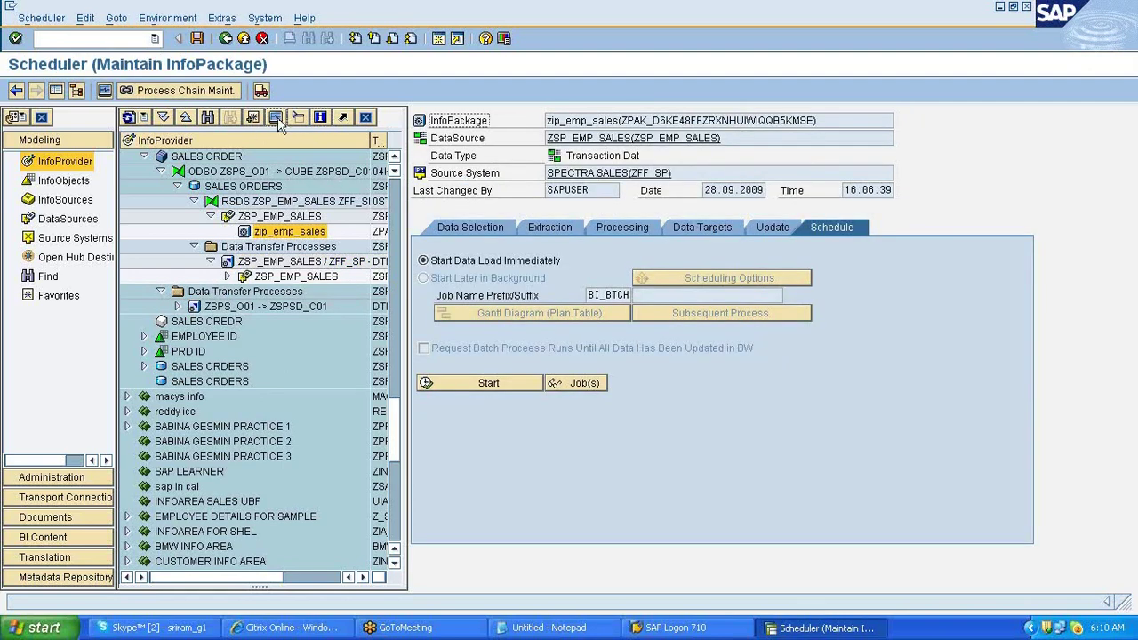
click(276, 118)
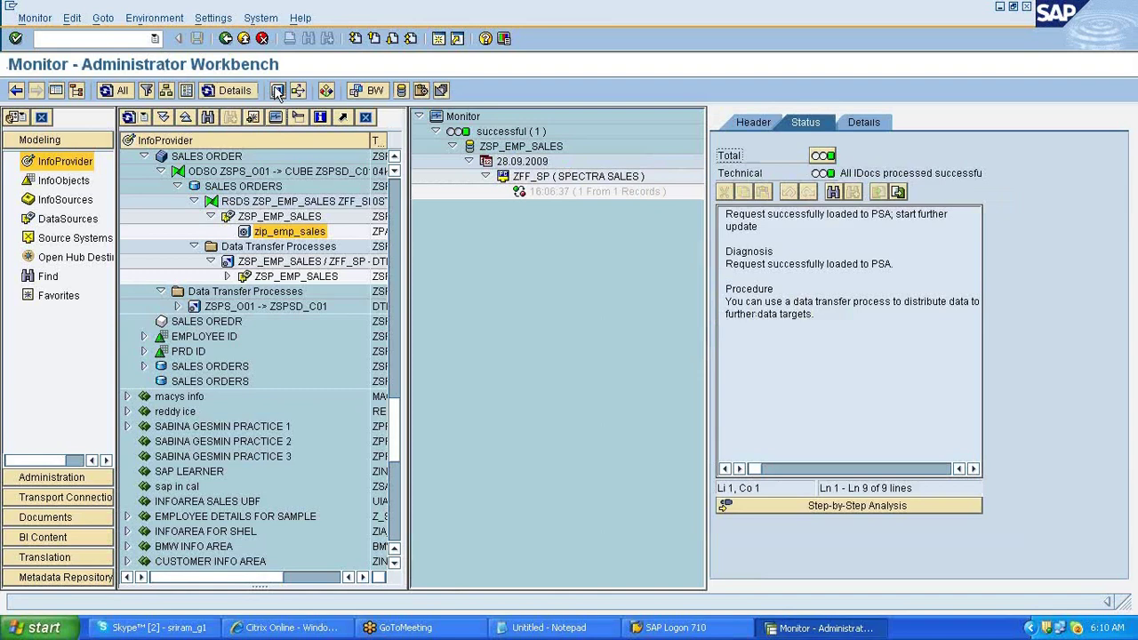
click(277, 90)
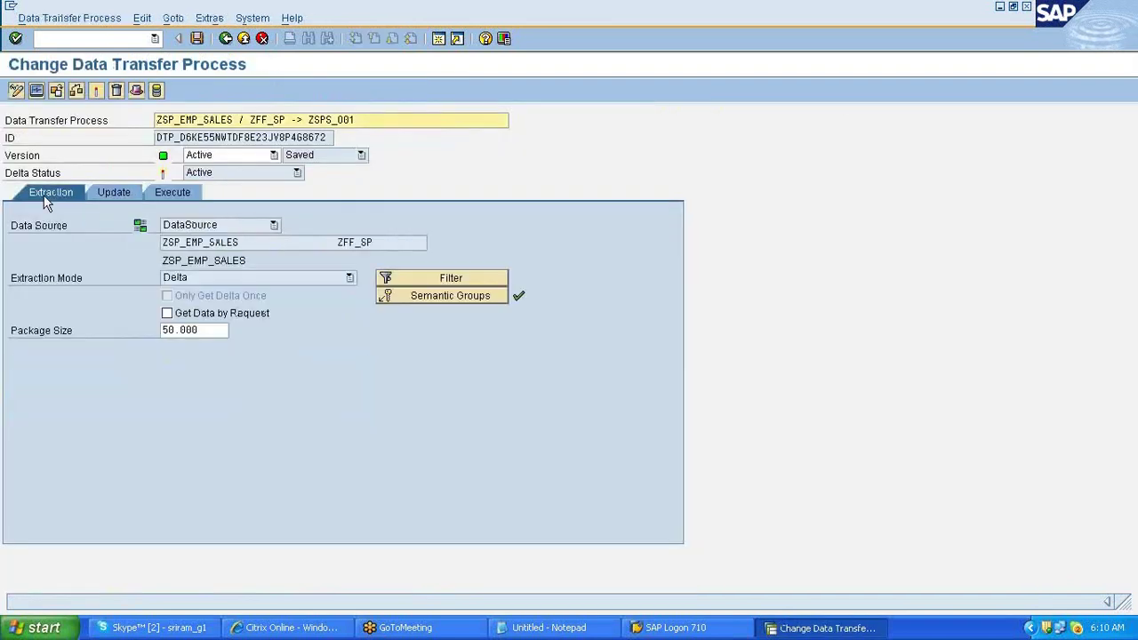
click(116, 192)
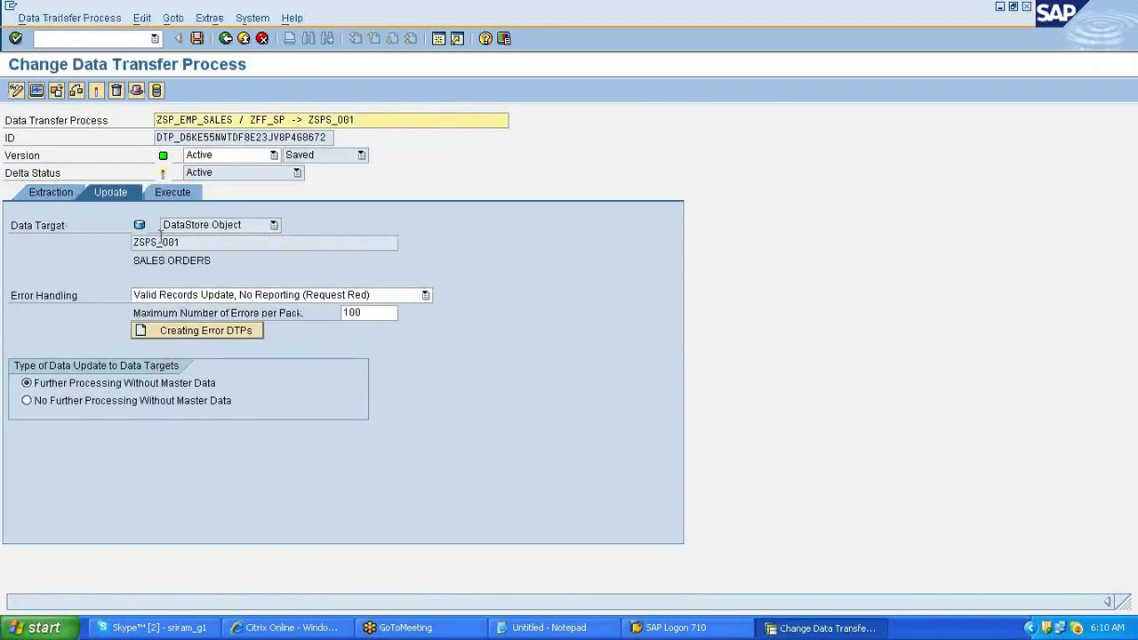
- Mark the DS/psa through Dso steps in the notes, then view the DTP's execution settings
click(544, 627)
drag(70, 96, 271, 93)
drag(64, 96, 279, 96)
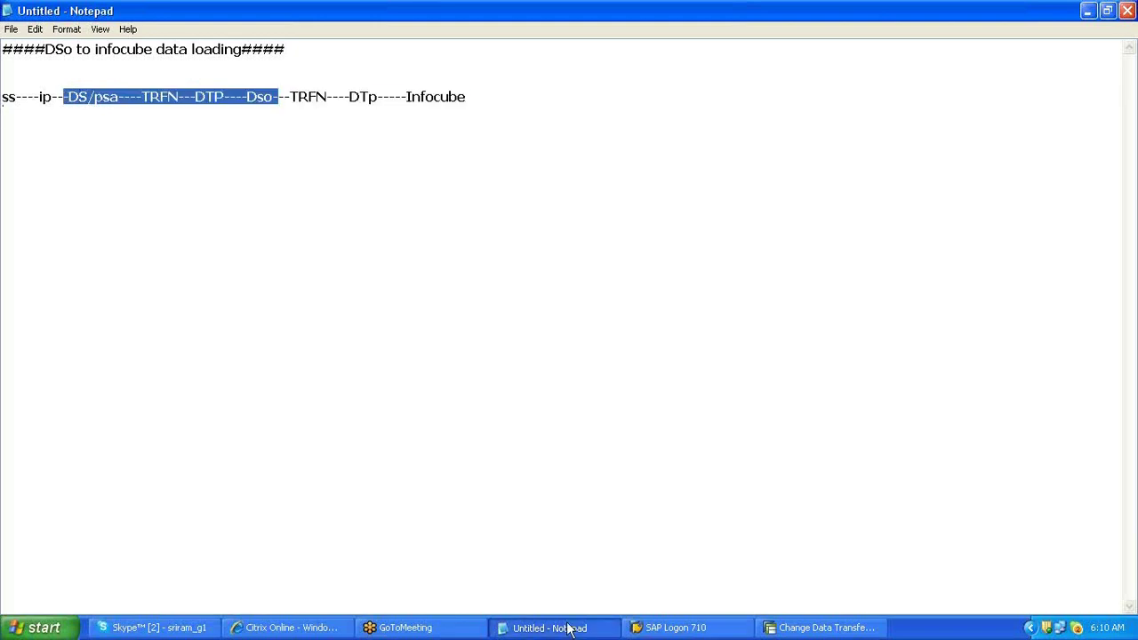
click(569, 630)
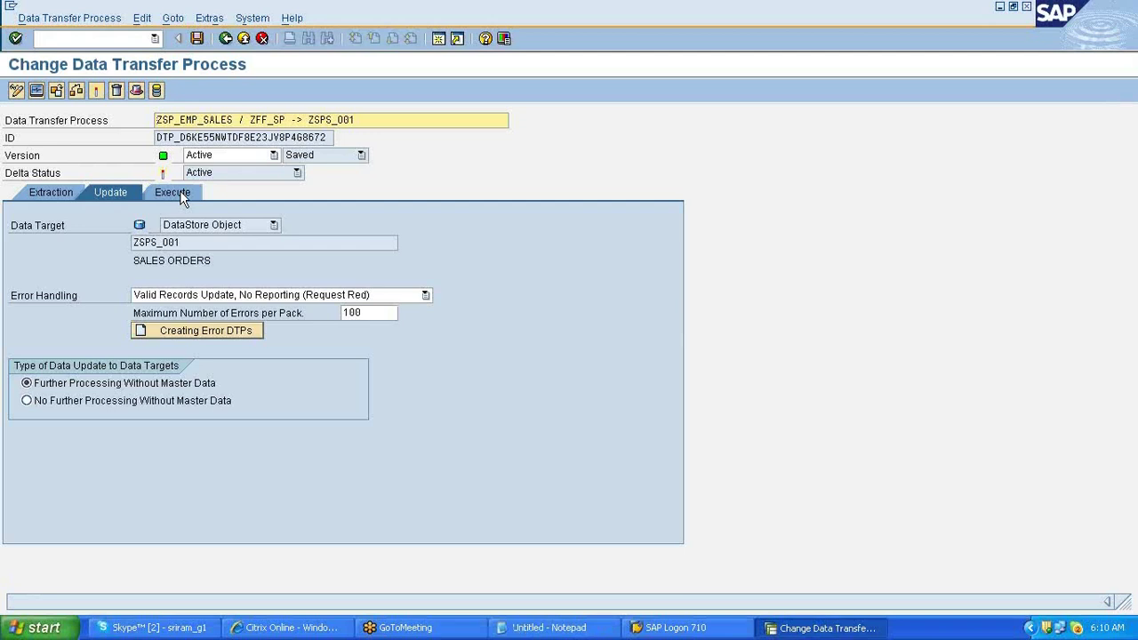
click(179, 192)
- Execute the DTP, check request 1326's Data Package 1 in the monitor, and open SALES ORDERS DataStore administration
click(427, 279)
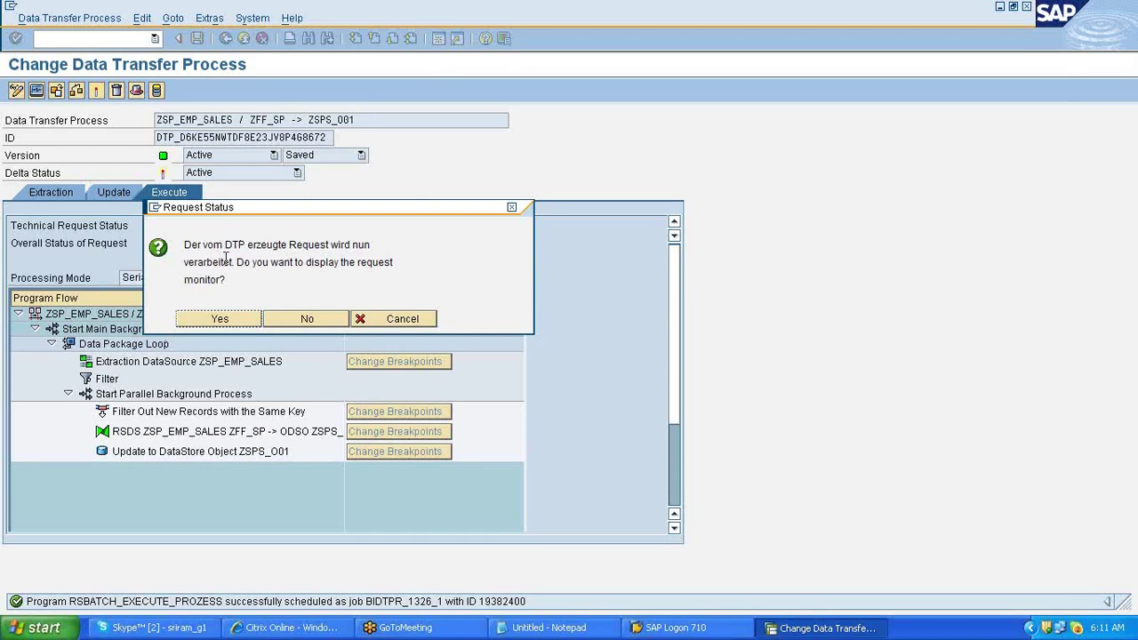
drag(226, 258, 464, 269)
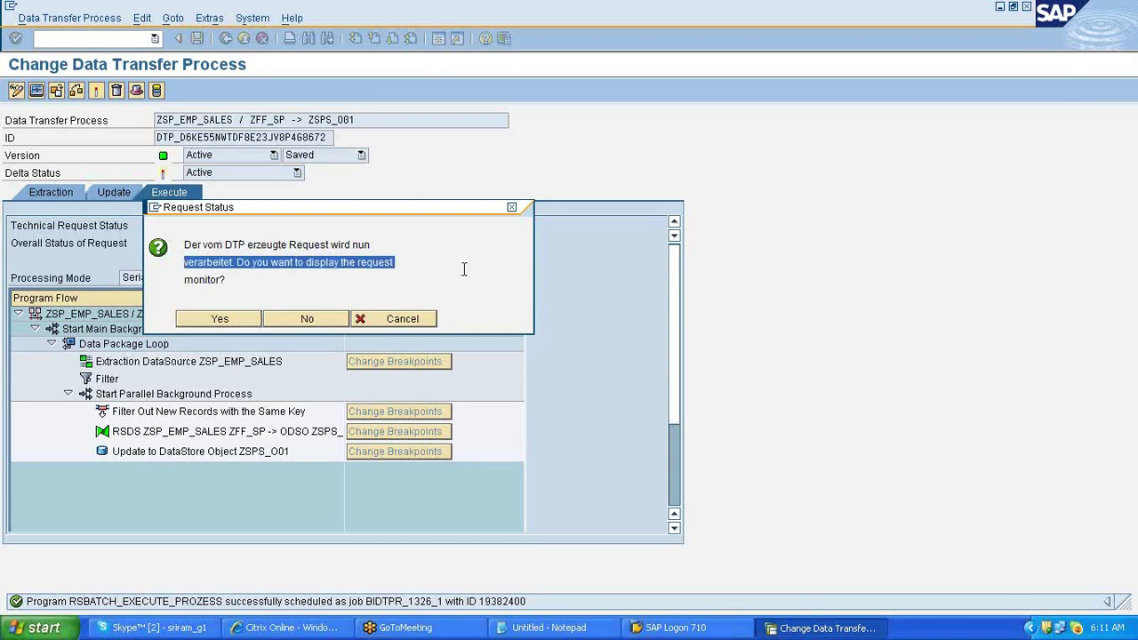
drag(188, 245, 381, 265)
click(214, 320)
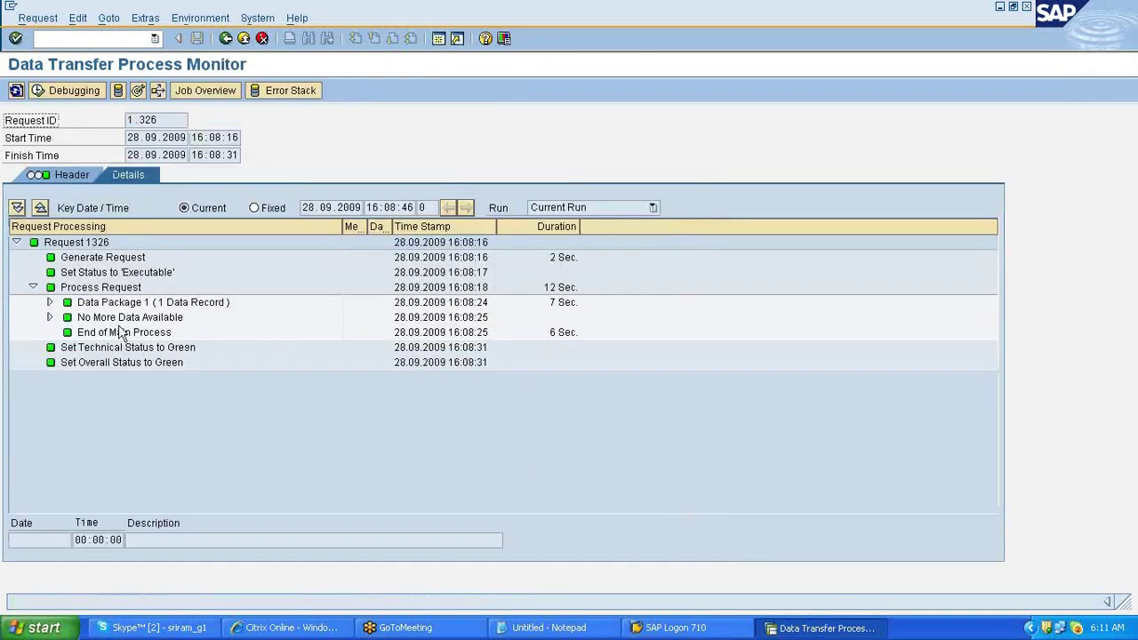
click(50, 303)
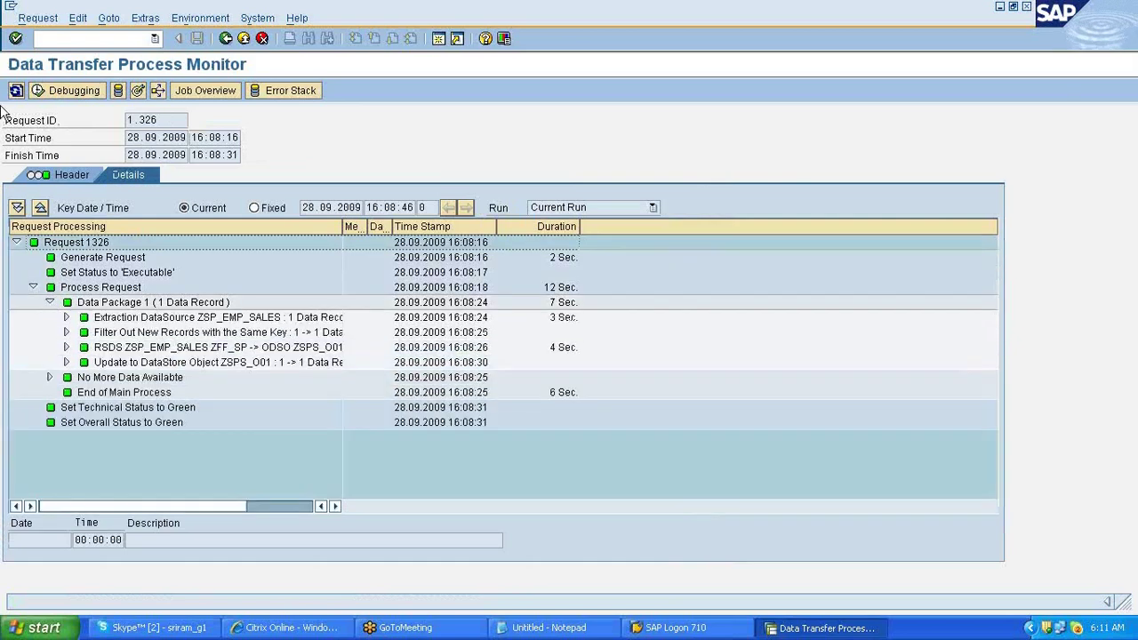
click(135, 94)
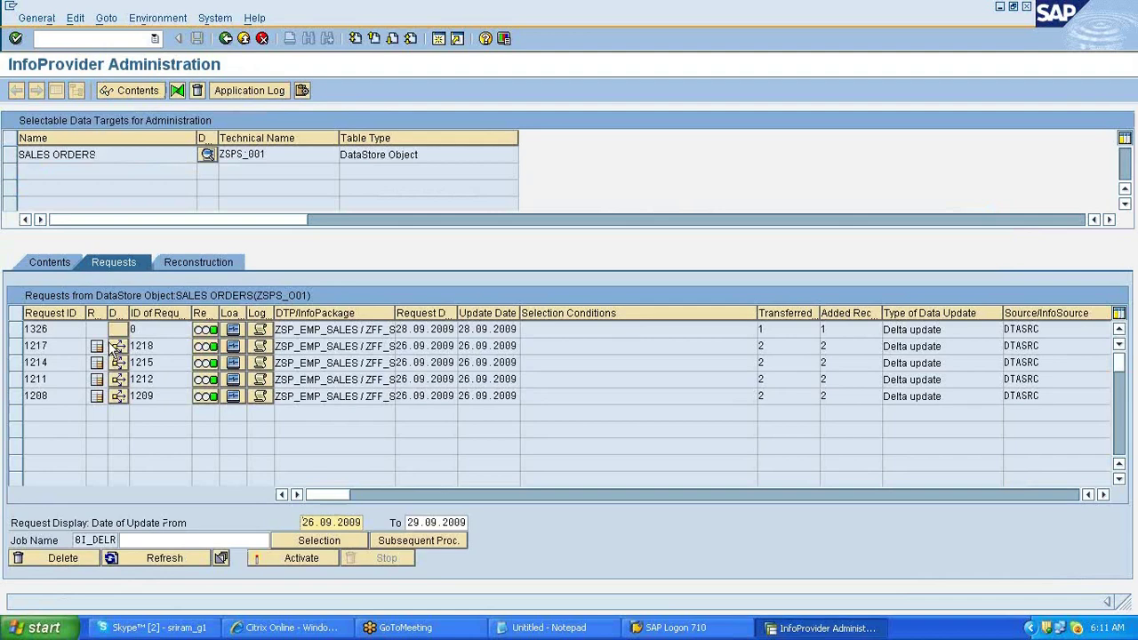
- Select request 1326 and bring up the Activate Data in DSO dialog for it
click(43, 328)
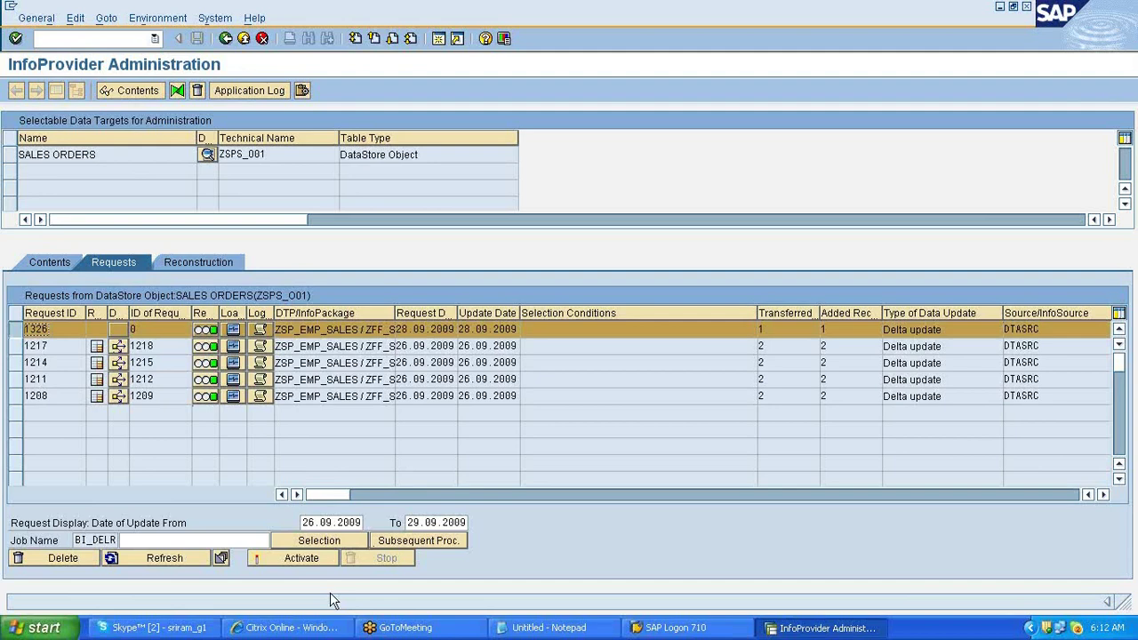
click(299, 560)
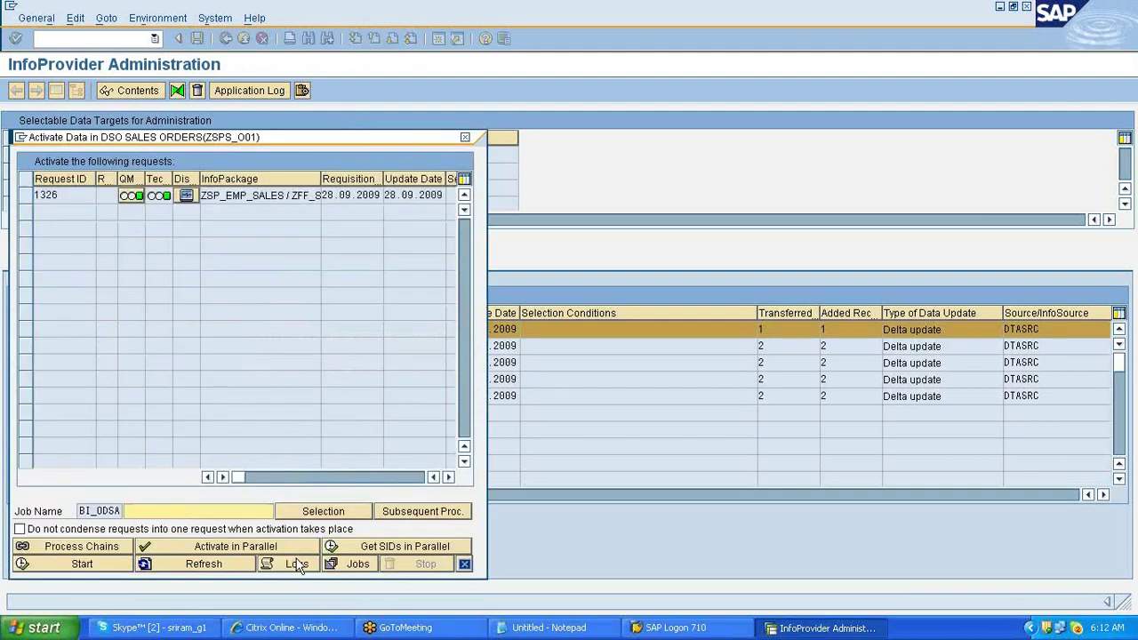
- Activate request 1326 and refresh the activation status until no requests remain
drag(362, 130, 436, 108)
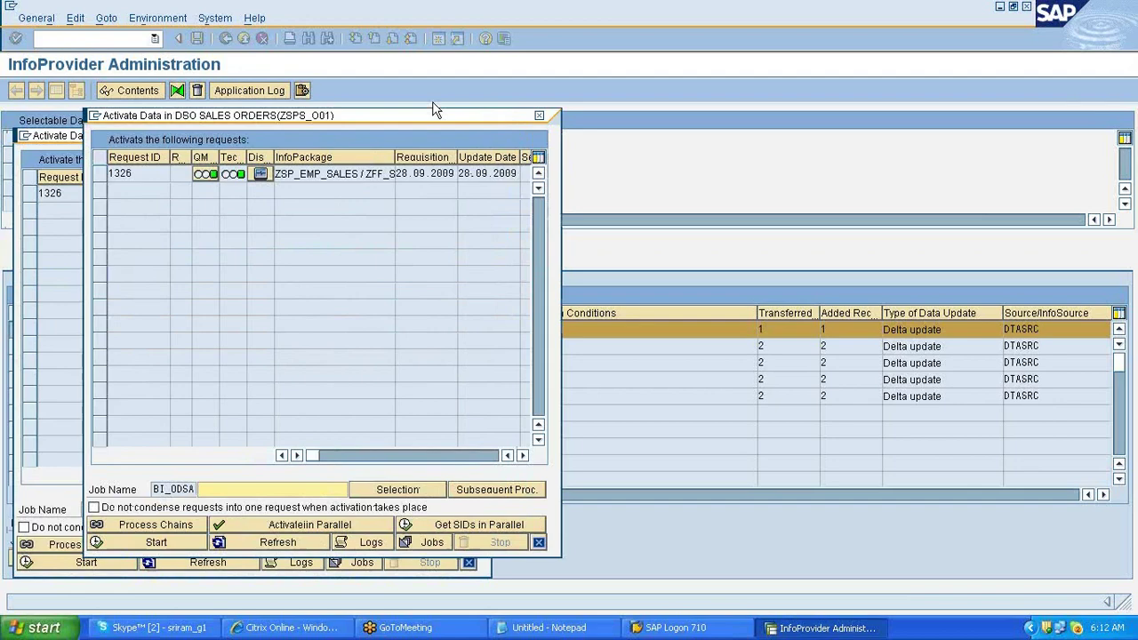
drag(436, 108, 667, 11)
click(513, 210)
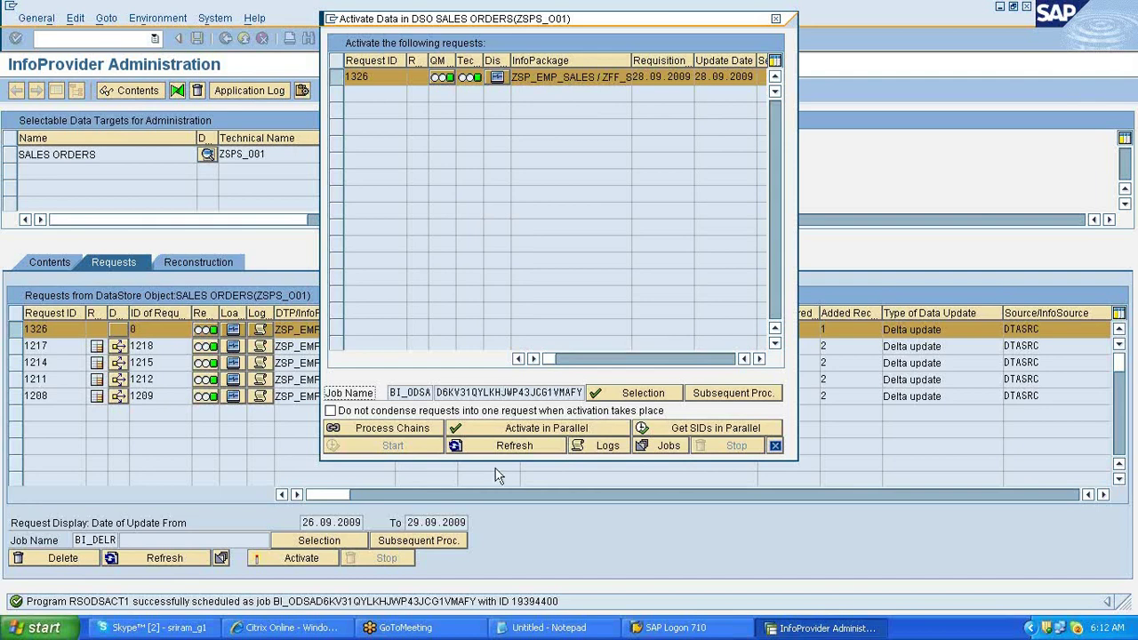
click(515, 447)
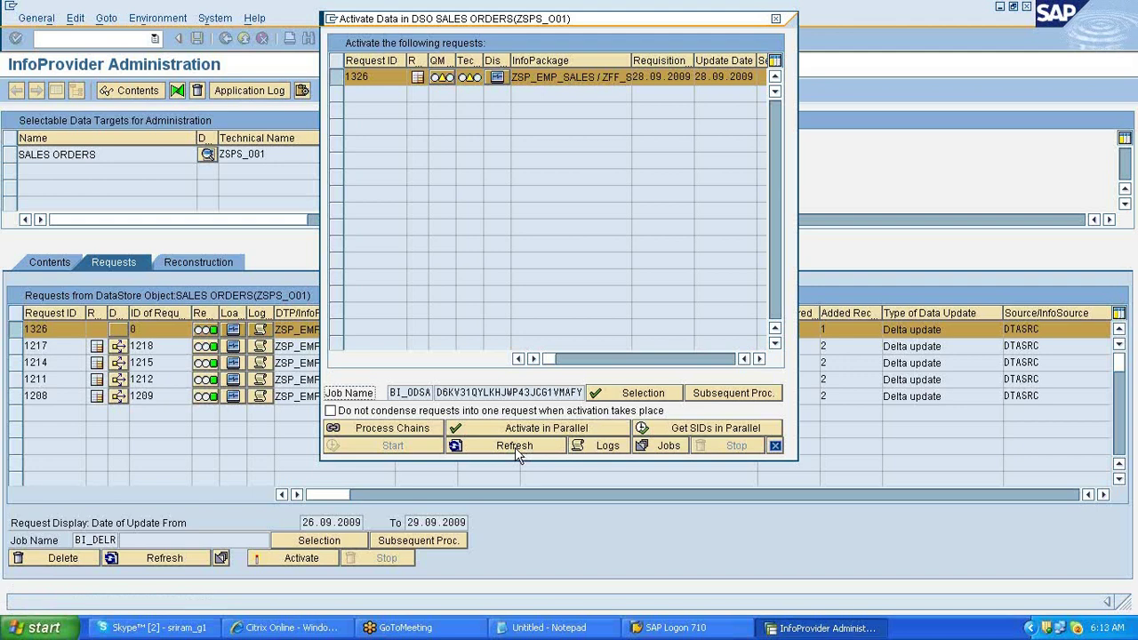
click(515, 445)
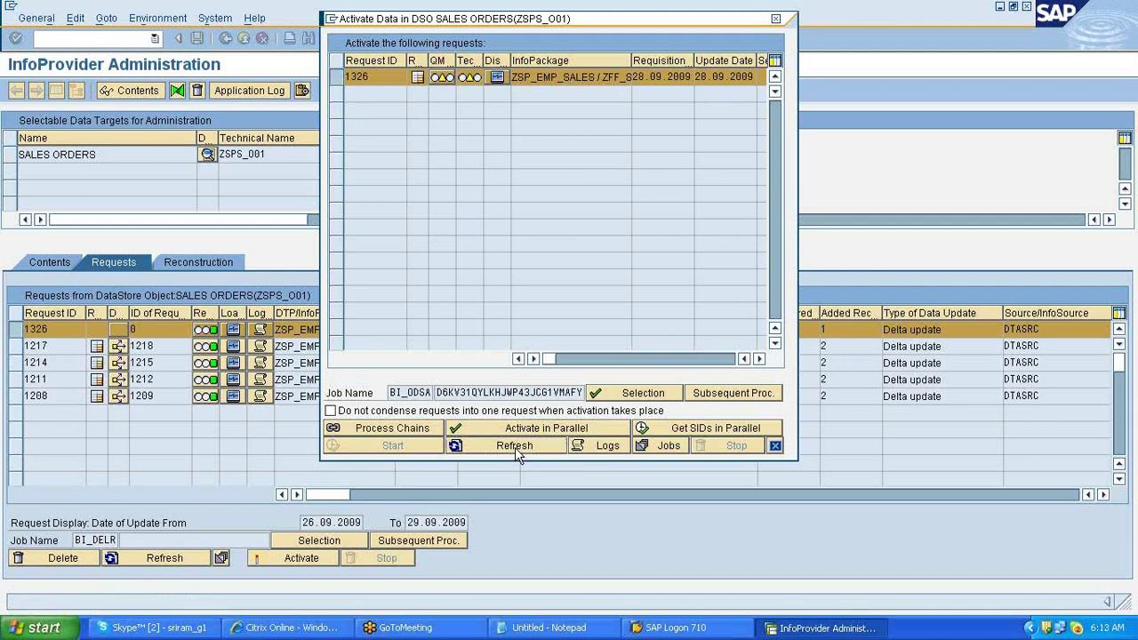
- Close the activation dialog and refresh the request list to show activation ID 1327
click(775, 446)
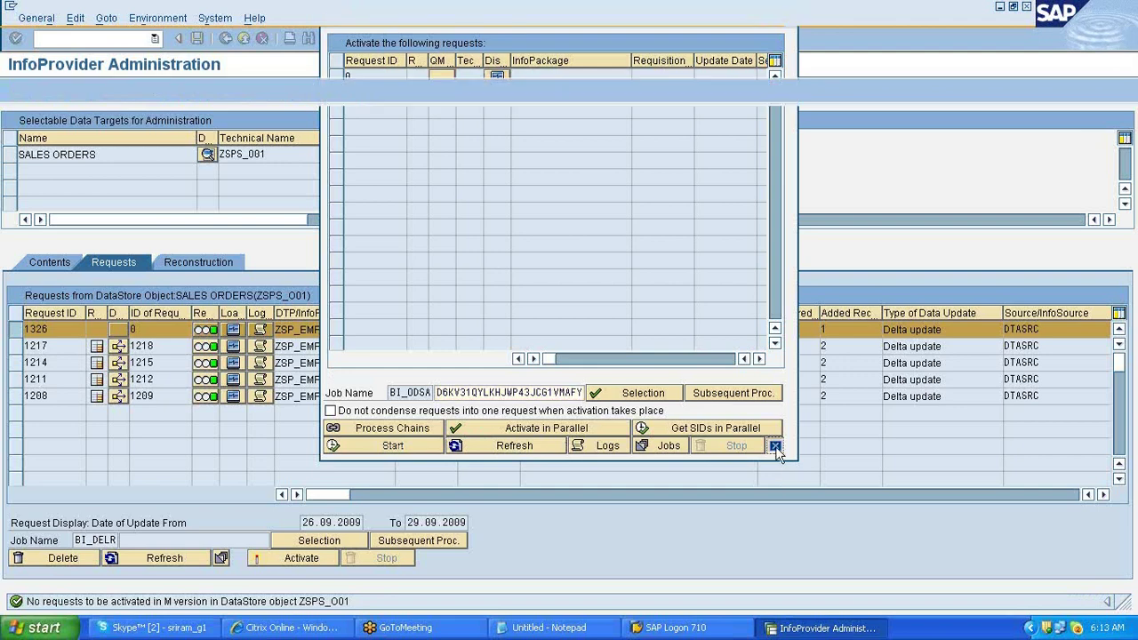
click(165, 558)
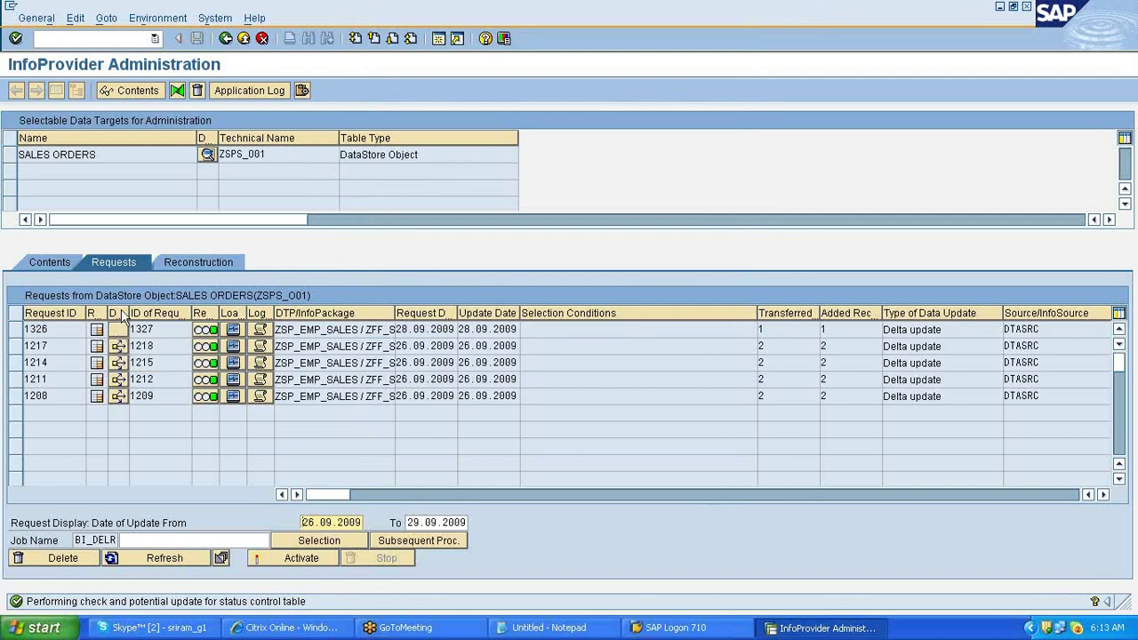
click(542, 629)
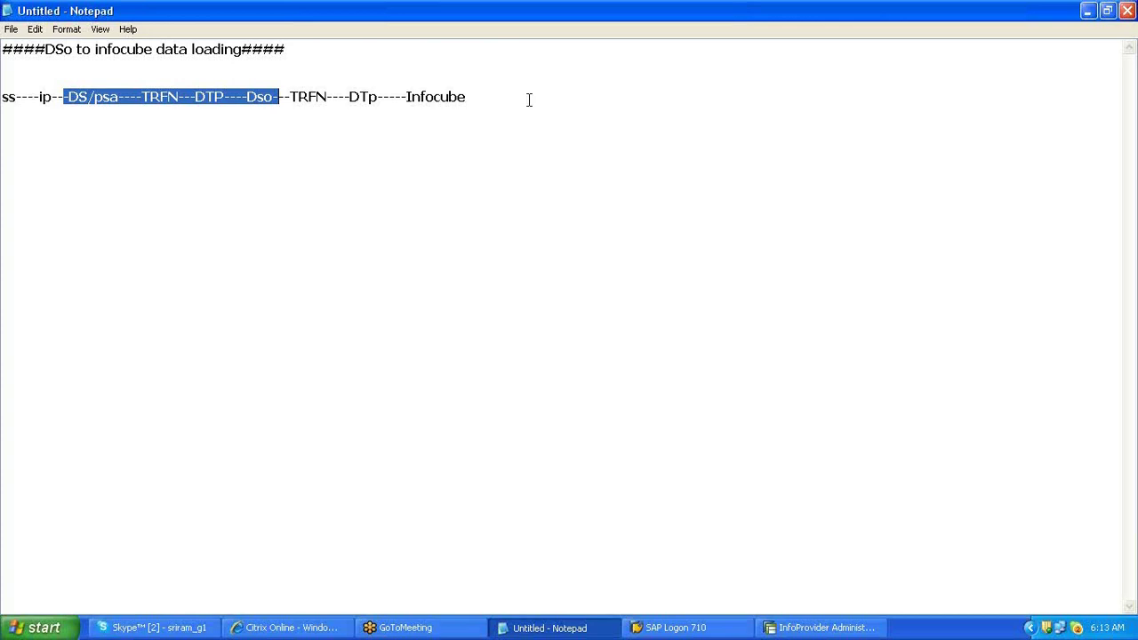
- Add blank lines below the ss-to-Dso-to-Infocube flow line, then minimise Notepad
click(529, 99)
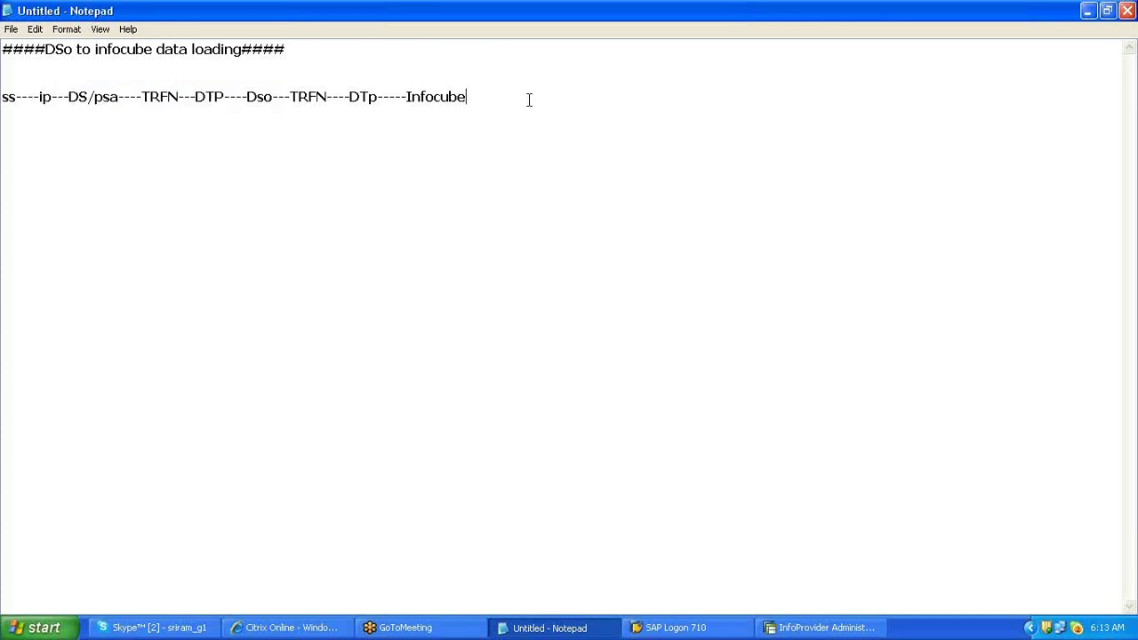
key(Return)
key(Return)
drag(240, 96, 461, 107)
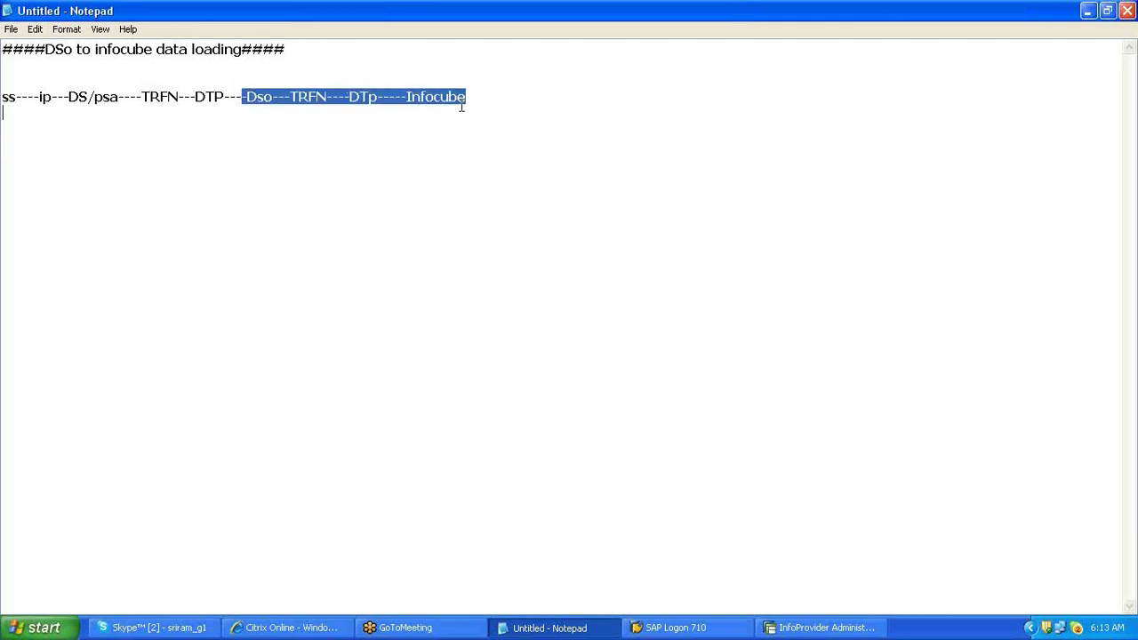
right_click(343, 12)
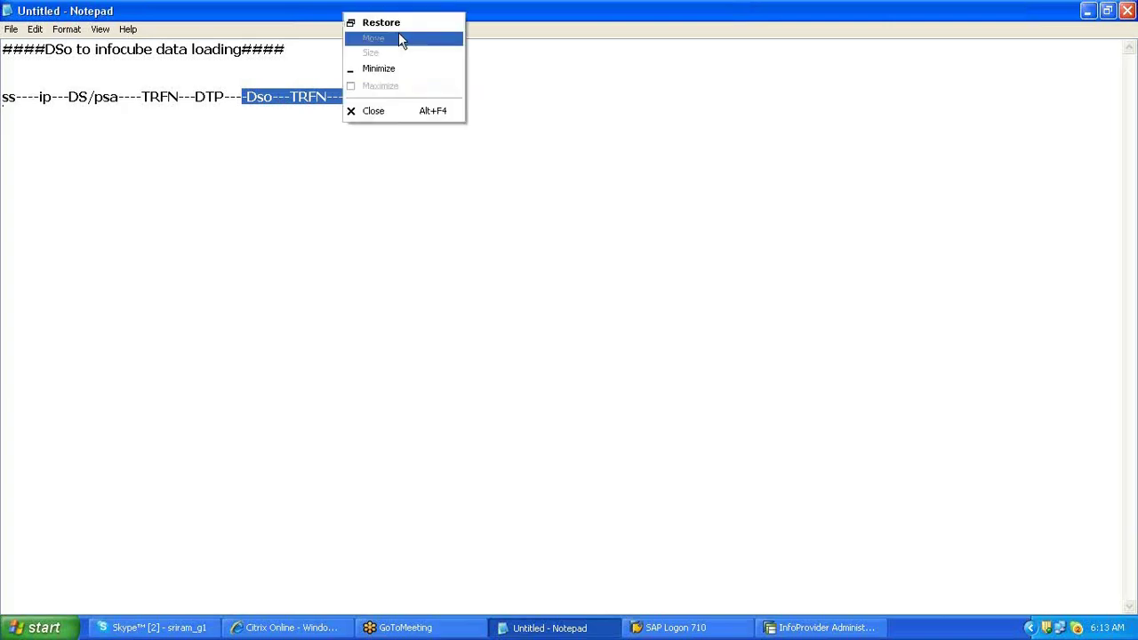
click(433, 71)
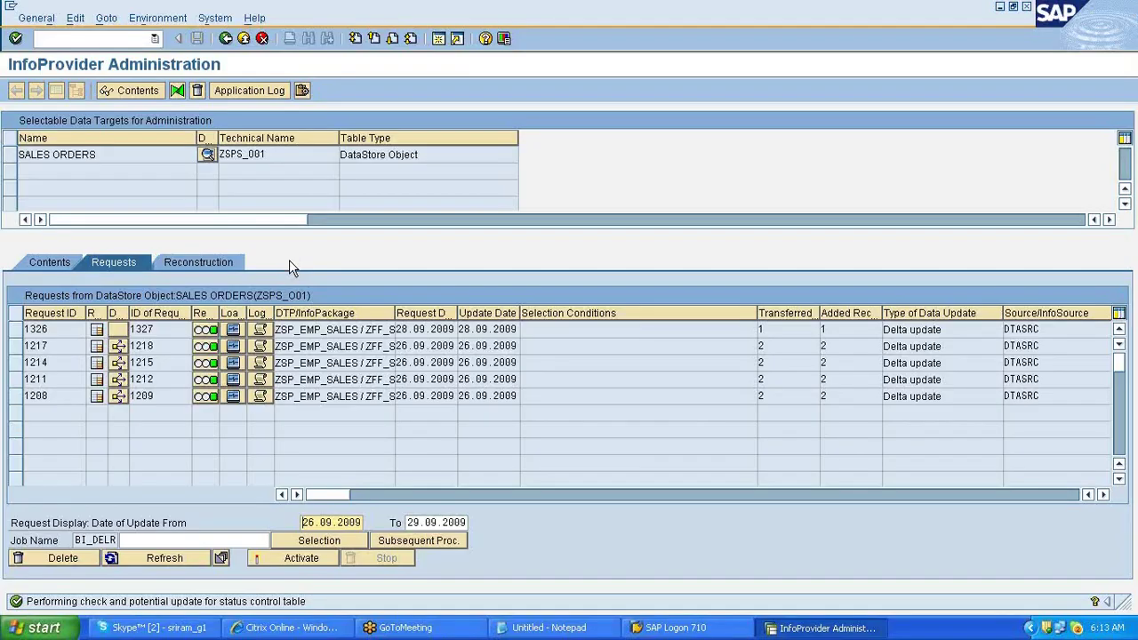
- Go back twice to the Administrator Workbench and open DTP ZSPS_O01 -> ZSPSD_C01
click(226, 38)
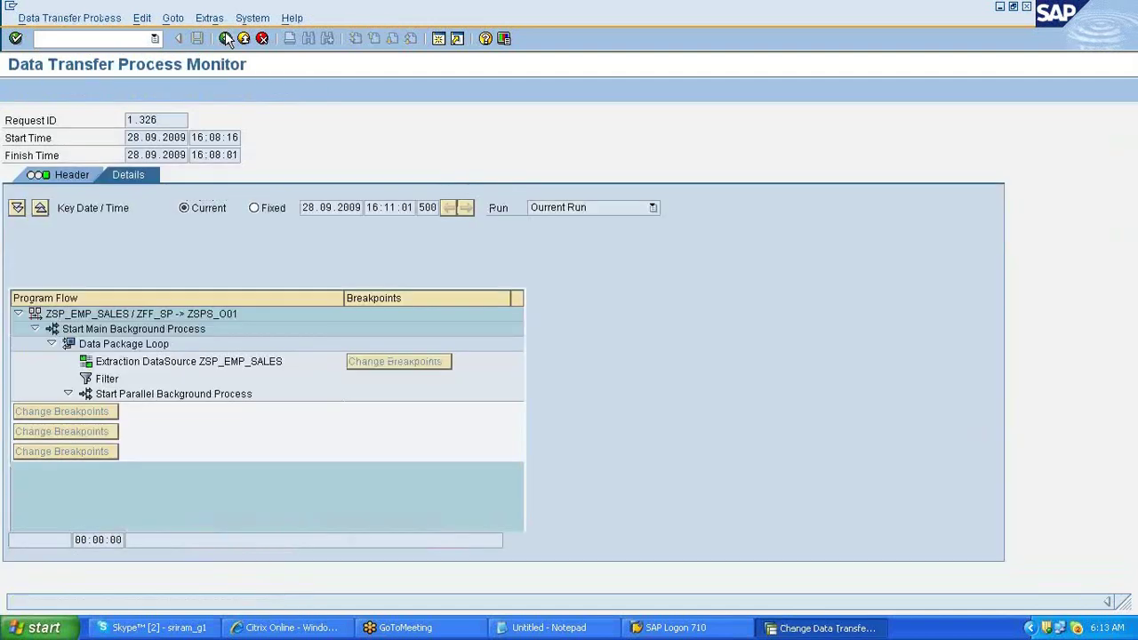
click(225, 38)
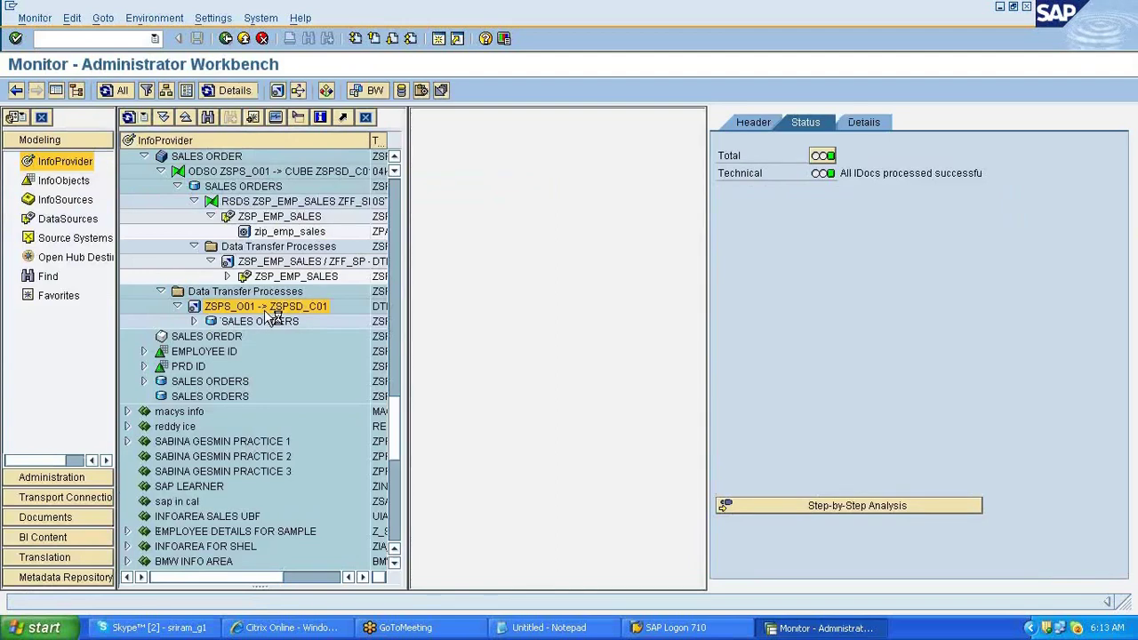
double_click(268, 311)
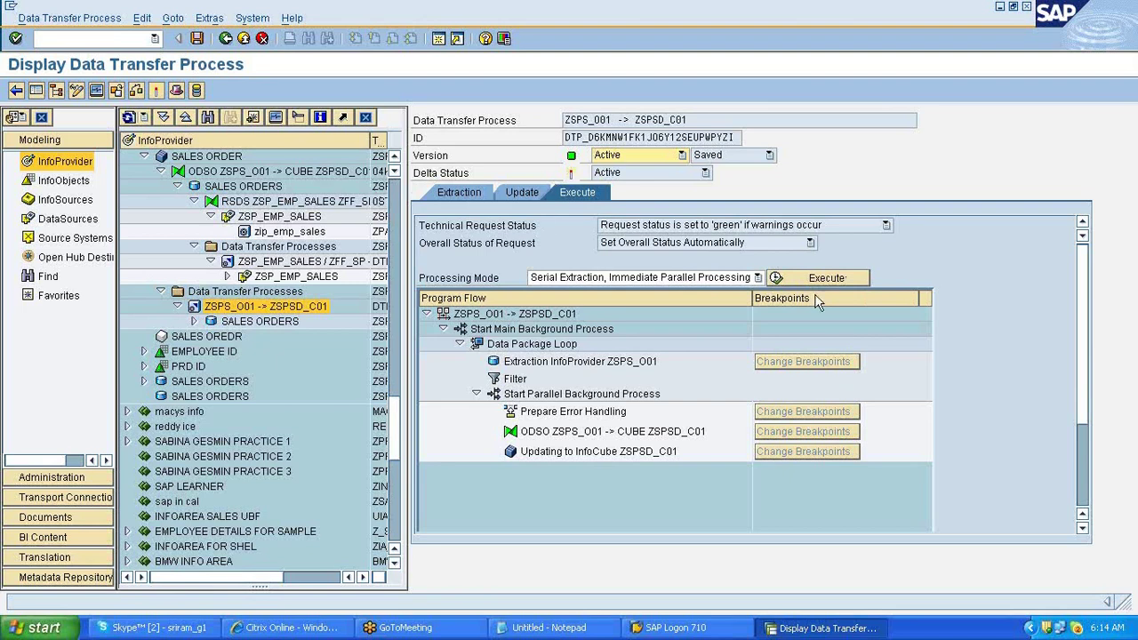
click(459, 192)
click(529, 194)
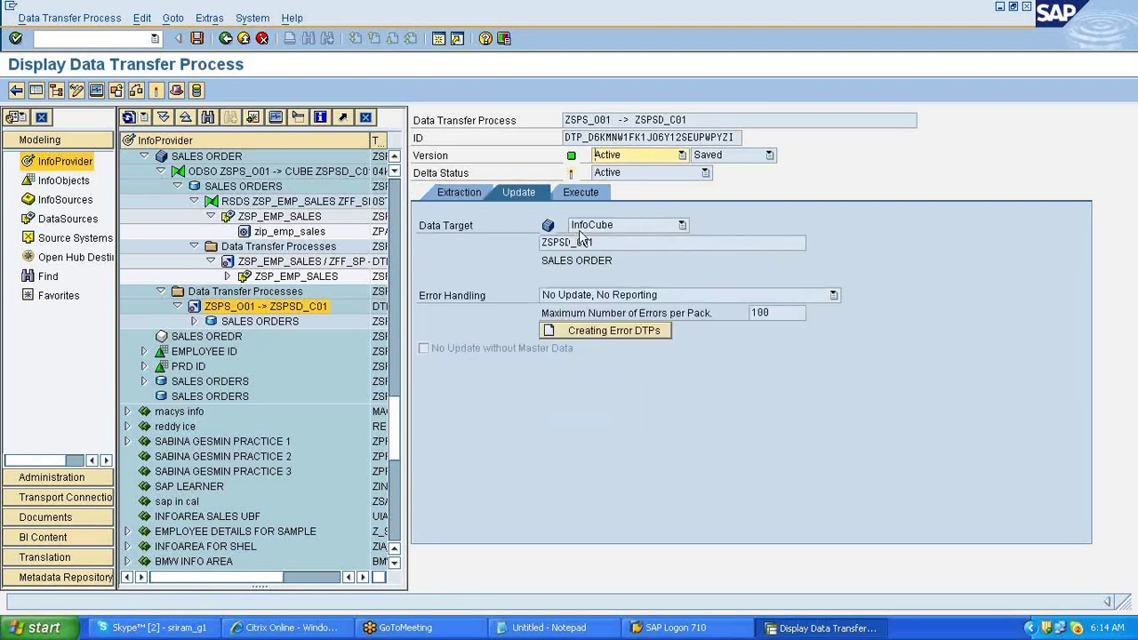
click(459, 193)
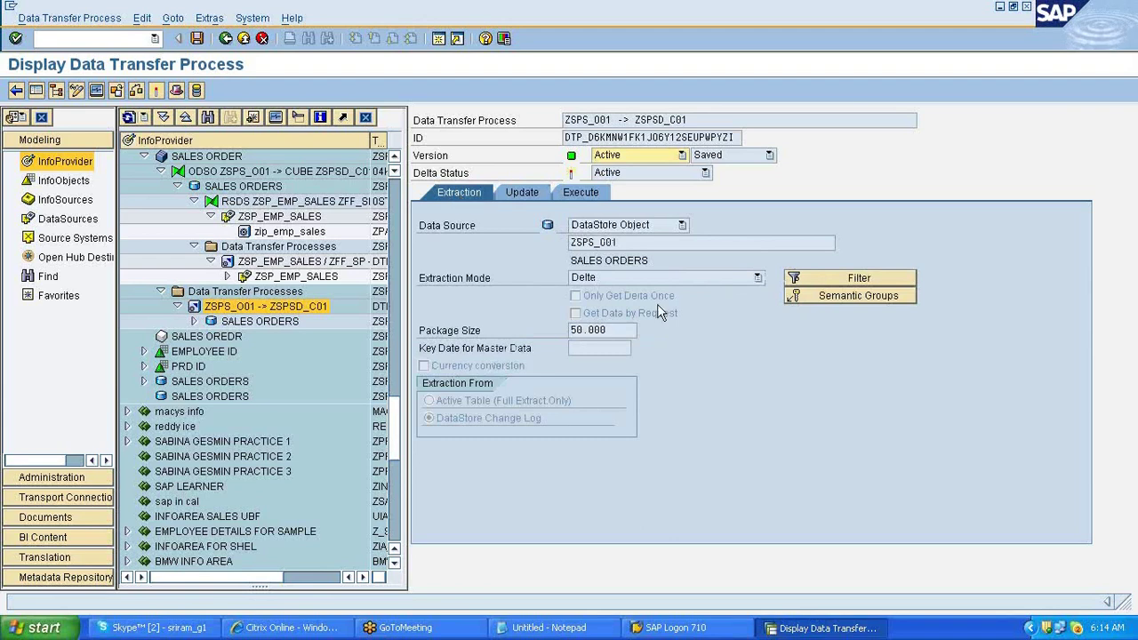
click(529, 192)
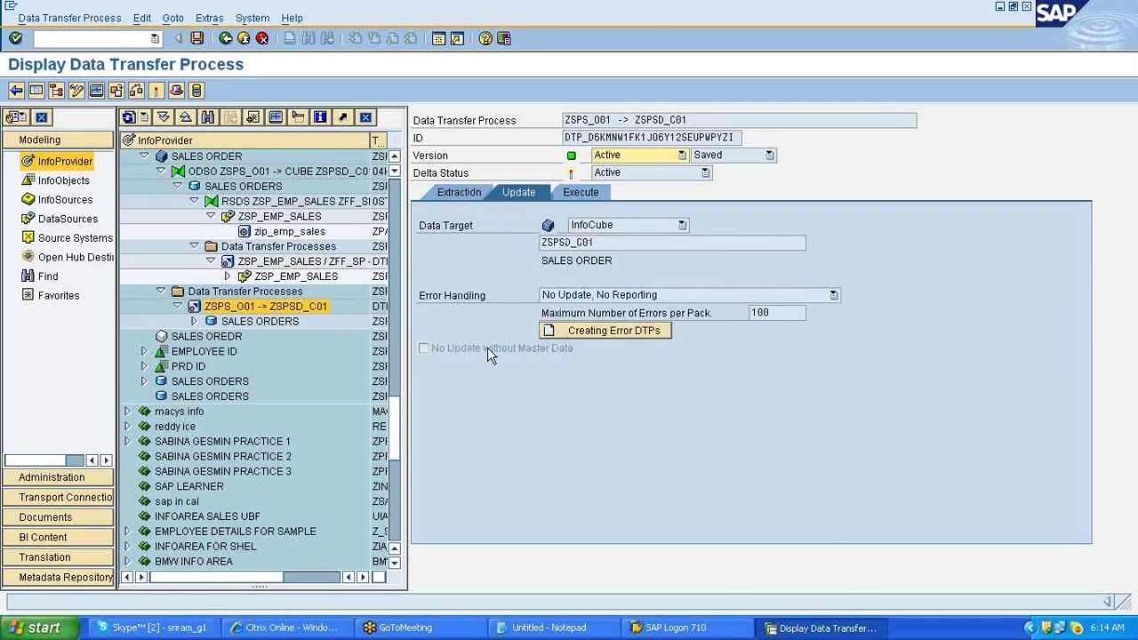
click(667, 296)
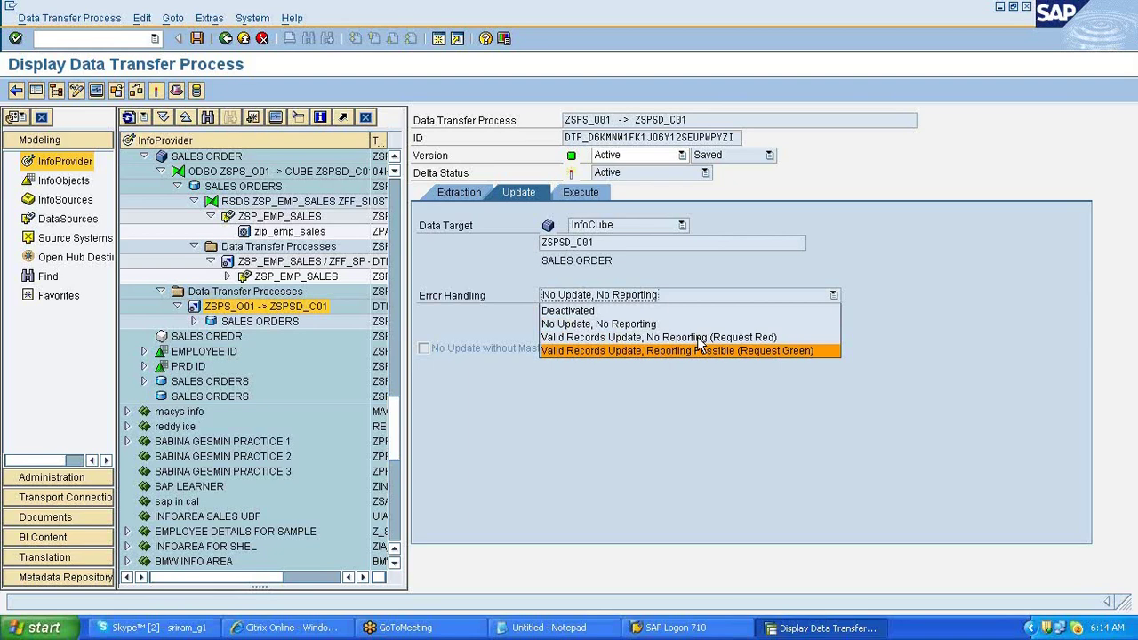
key(Up)
key(Up)
key(Up)
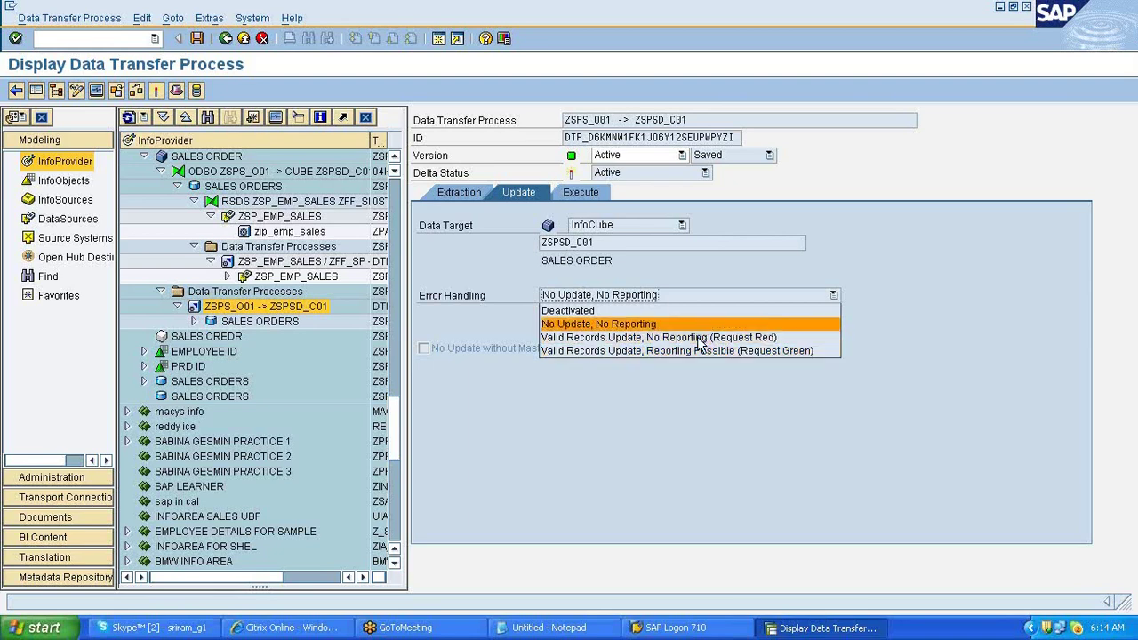
key(Down)
key(Down)
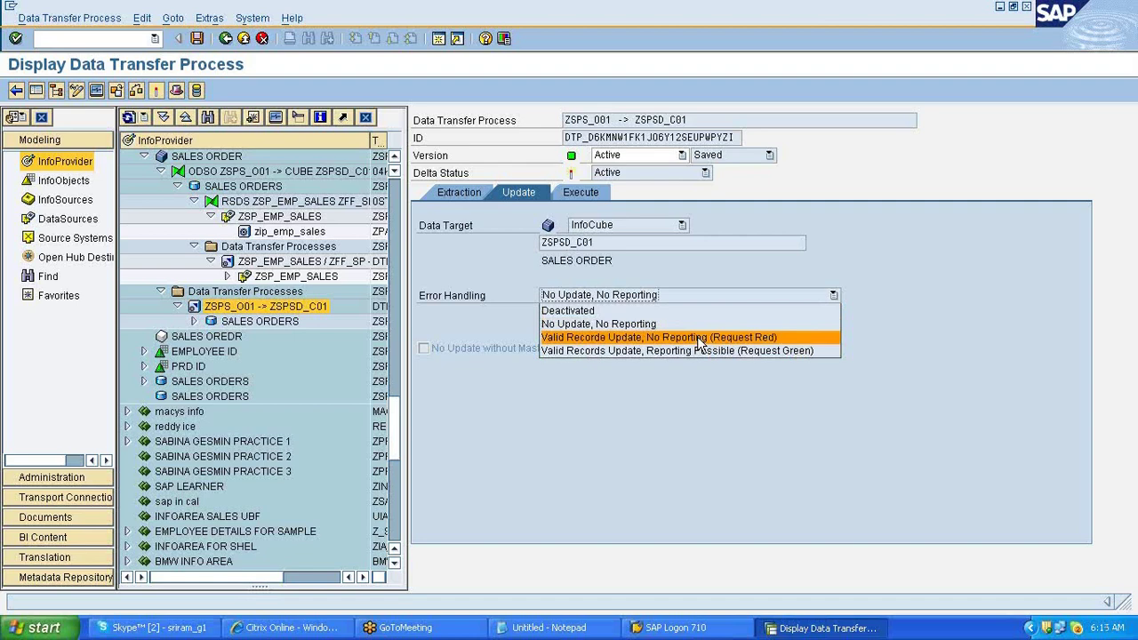
key(Down)
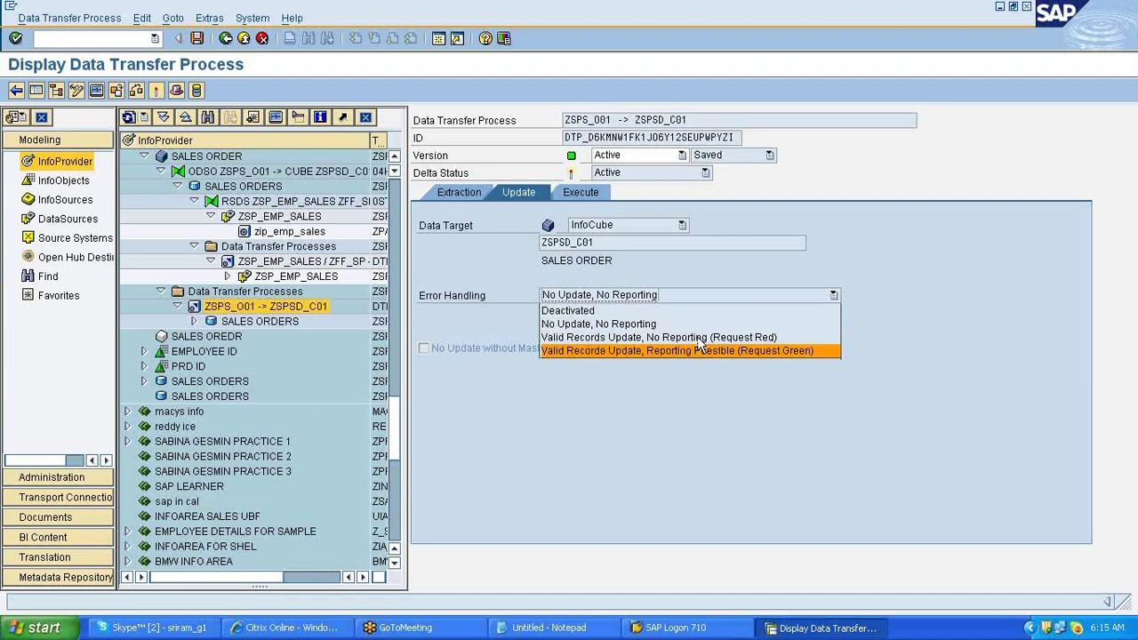
key(Escape)
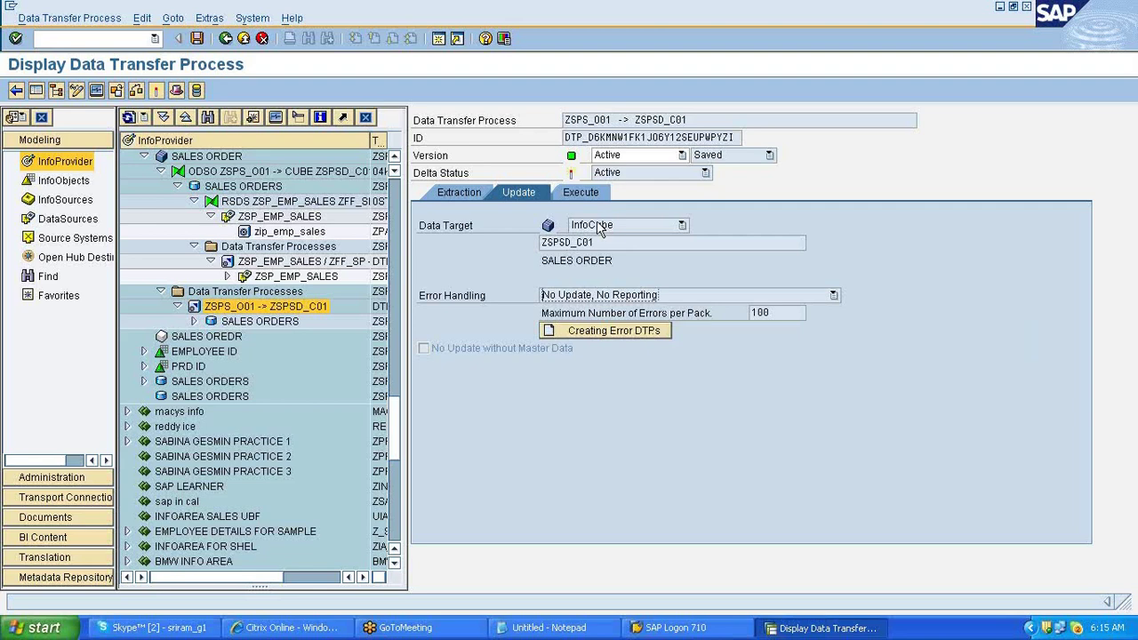
click(583, 192)
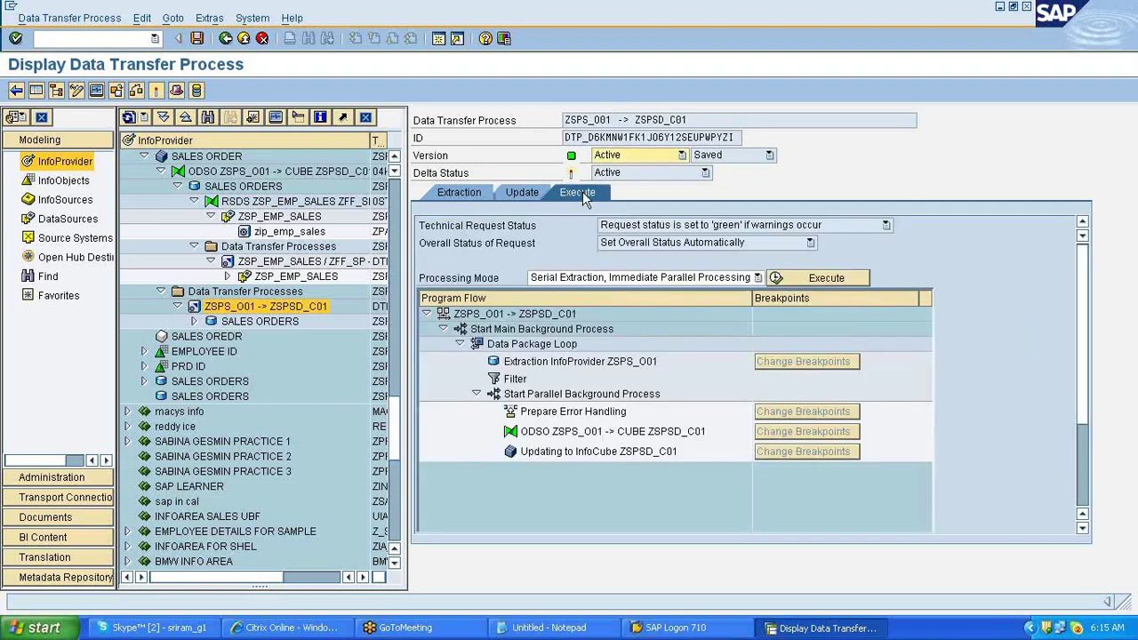
- Execute the DTP, review request 1328 in the monitor, and open InfoCube ZSPSD_C01 administration
click(809, 282)
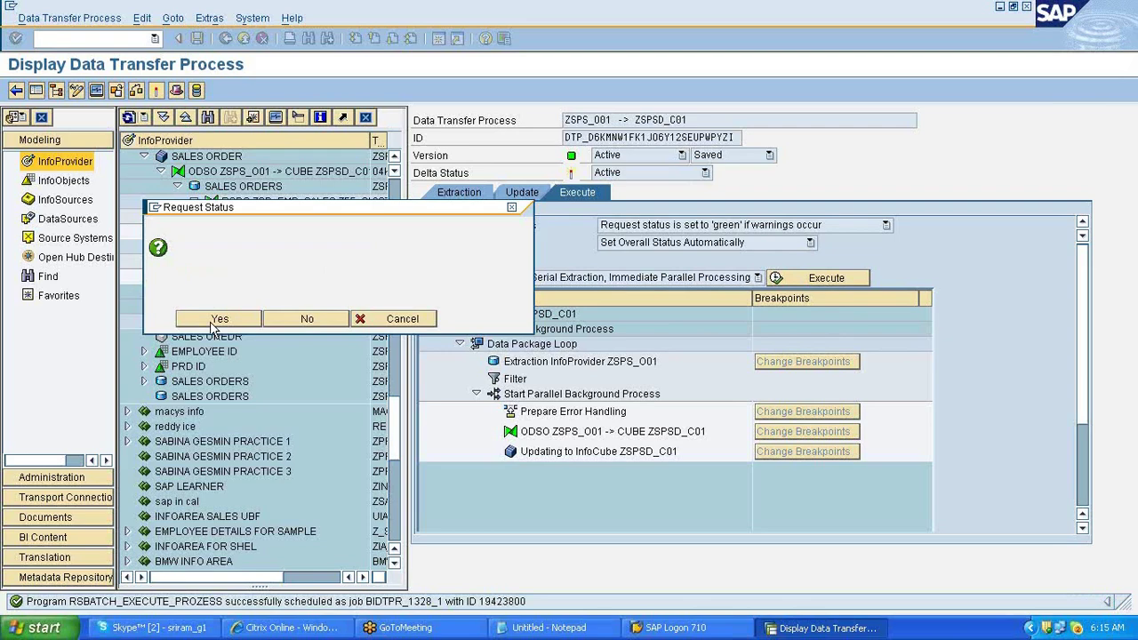
click(215, 320)
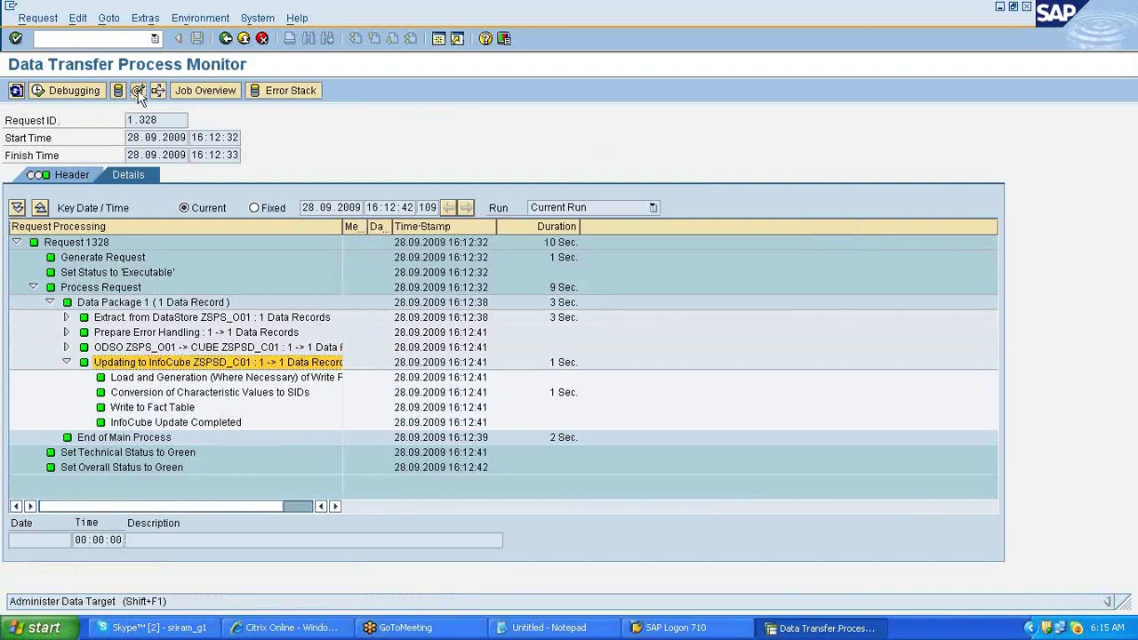
click(138, 91)
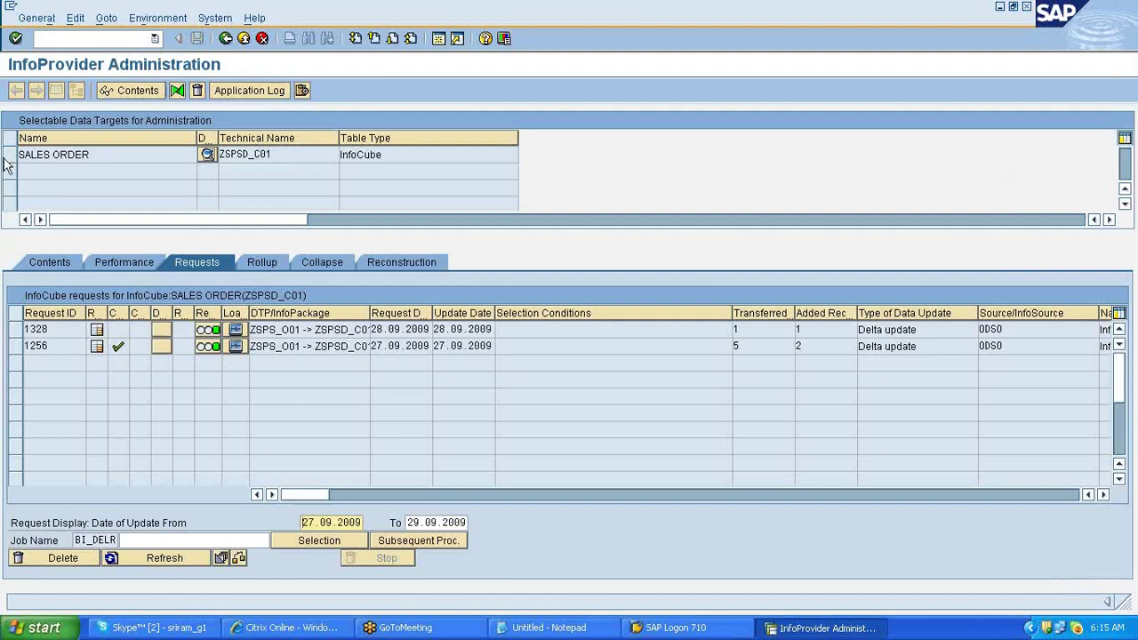
- Check request 1328's transferred and added record counts, then open the InfoCube content display
click(737, 329)
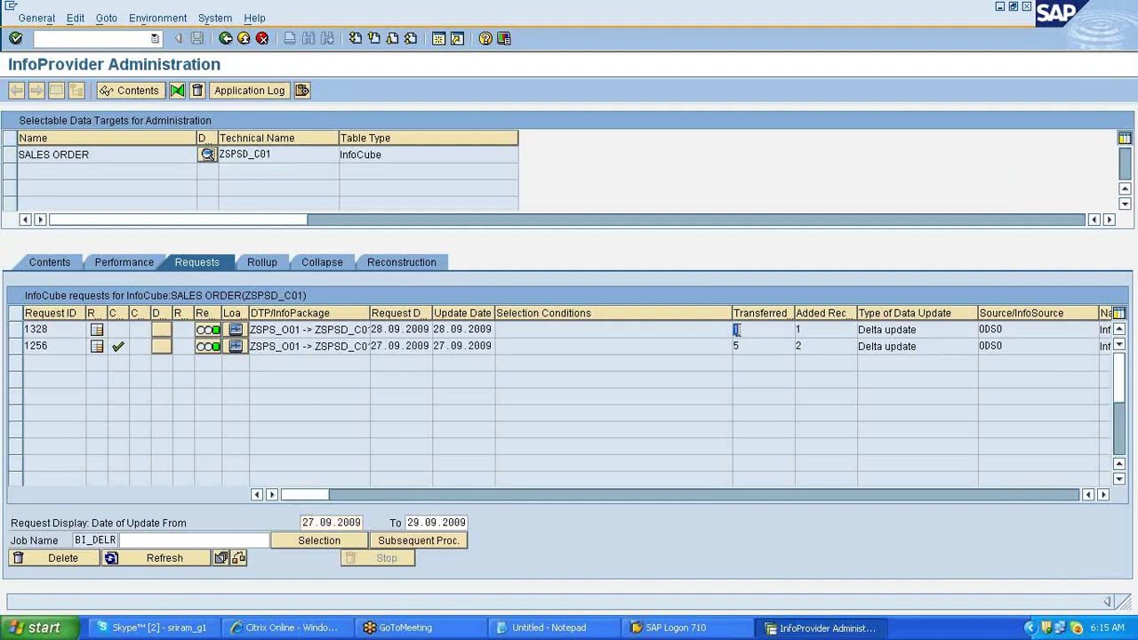
click(798, 329)
click(798, 329)
click(42, 263)
click(36, 529)
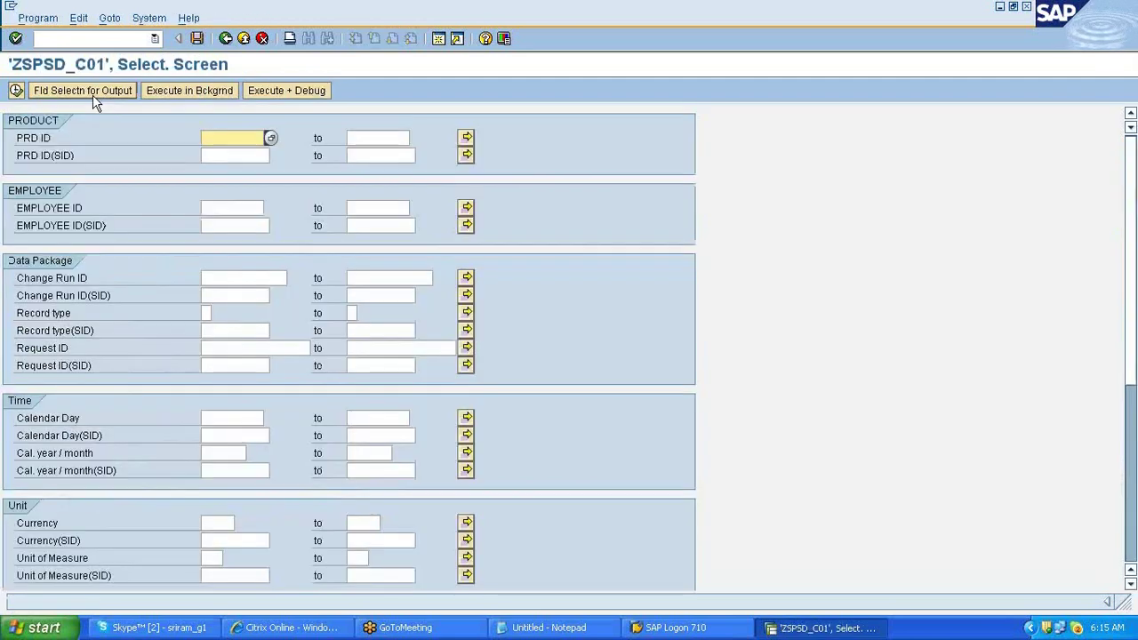
- Drop Record type, Request ID and Change Run ID from output; add Currency and Unit of Measure
click(93, 96)
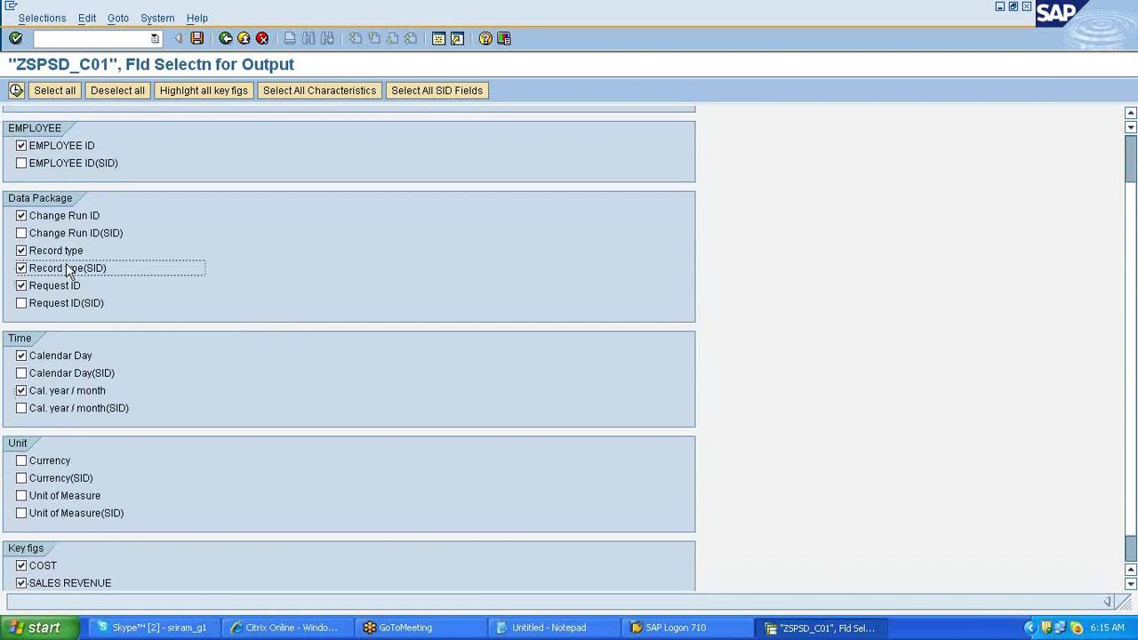
click(58, 251)
click(59, 267)
click(56, 285)
click(55, 216)
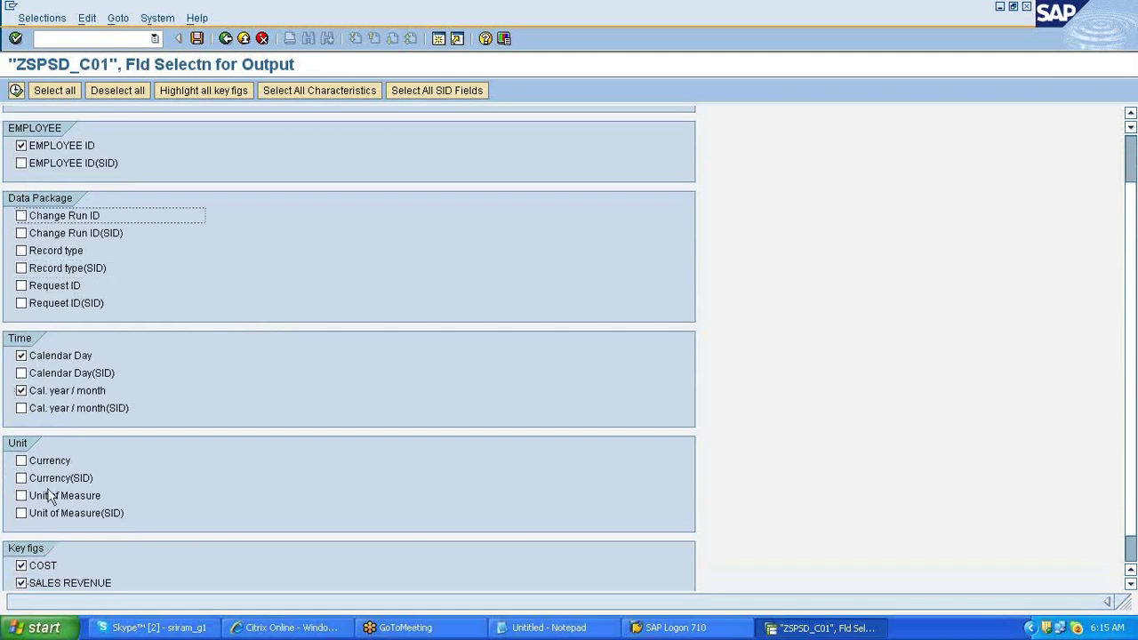
click(49, 461)
click(82, 498)
scroll(81, 498, down, 1)
click(16, 90)
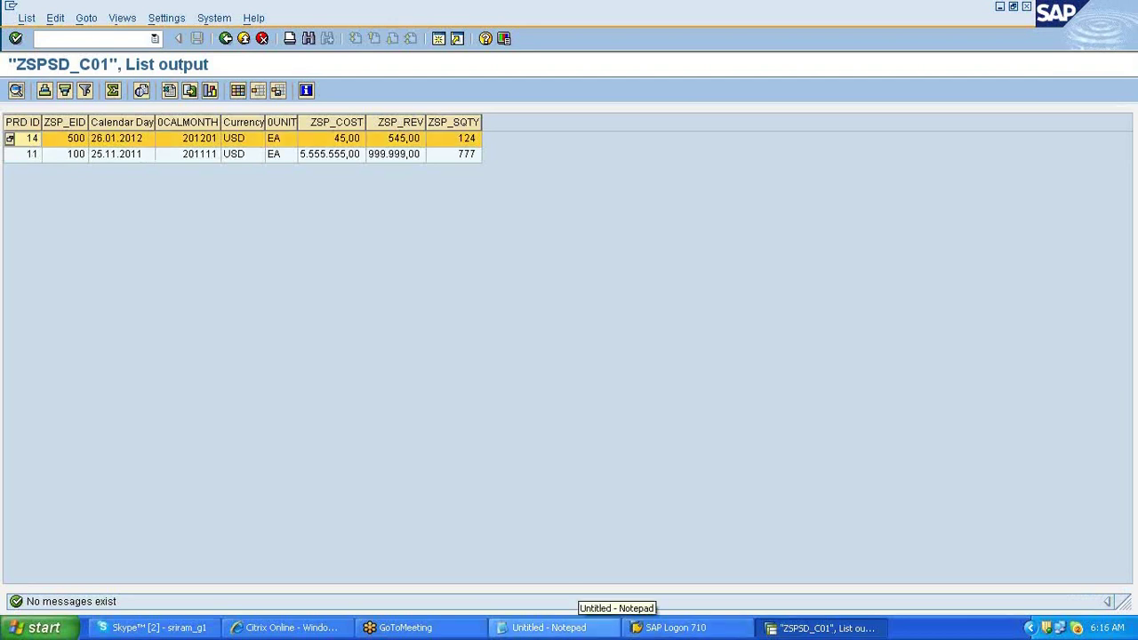
click(580, 627)
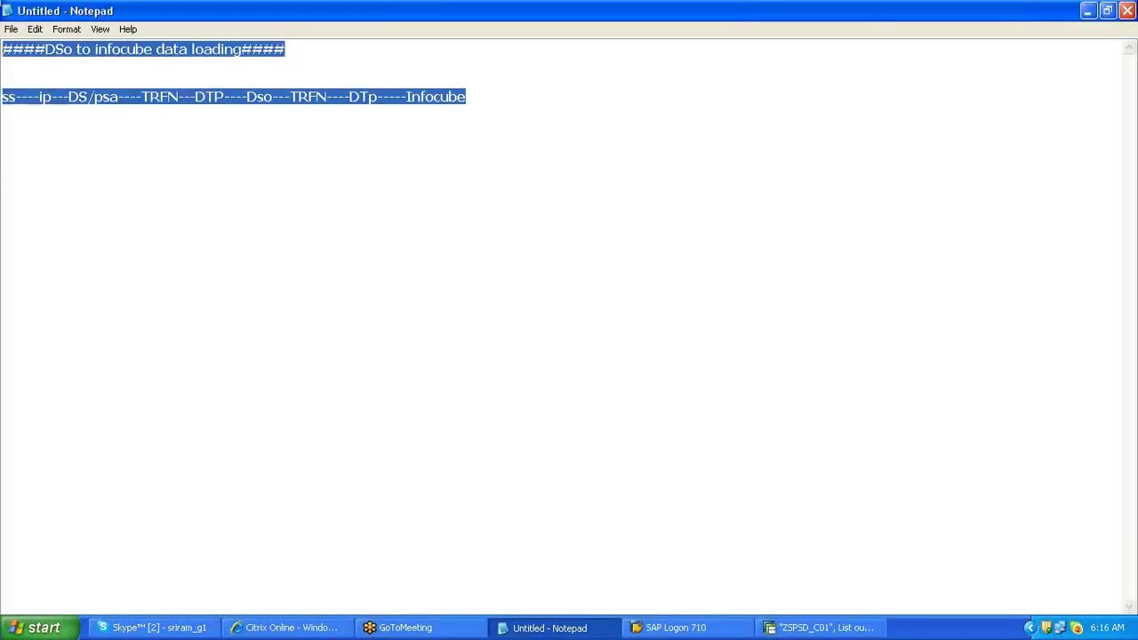
- Leave the ZSPSD_C01 list output and open management of SALES ORDERS (ZSPS_O01)
click(3, 140)
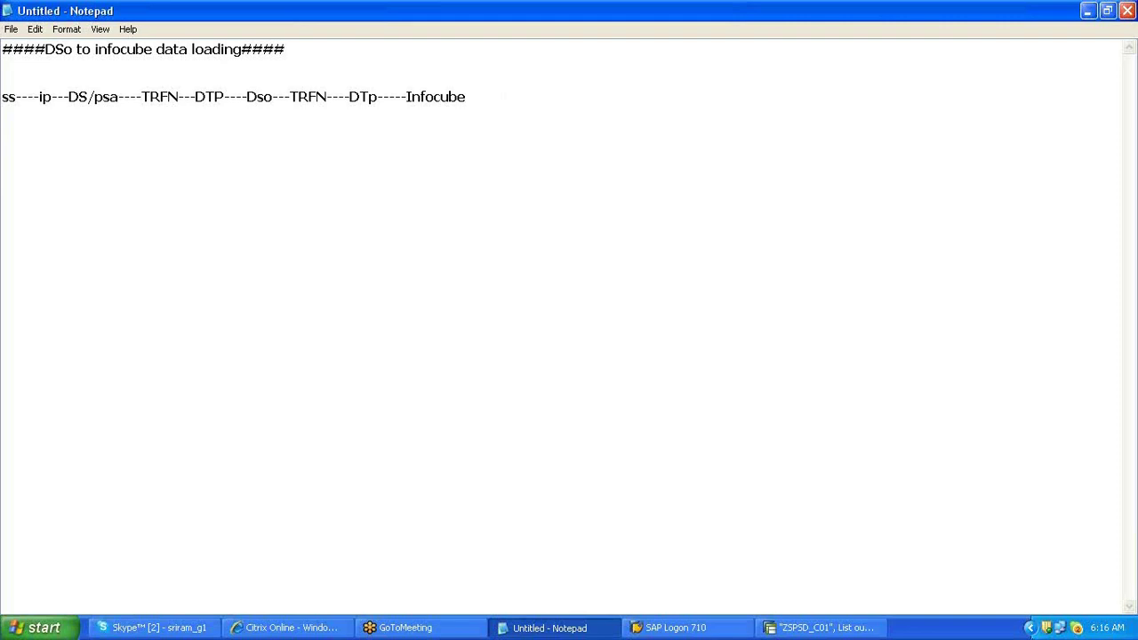
click(803, 628)
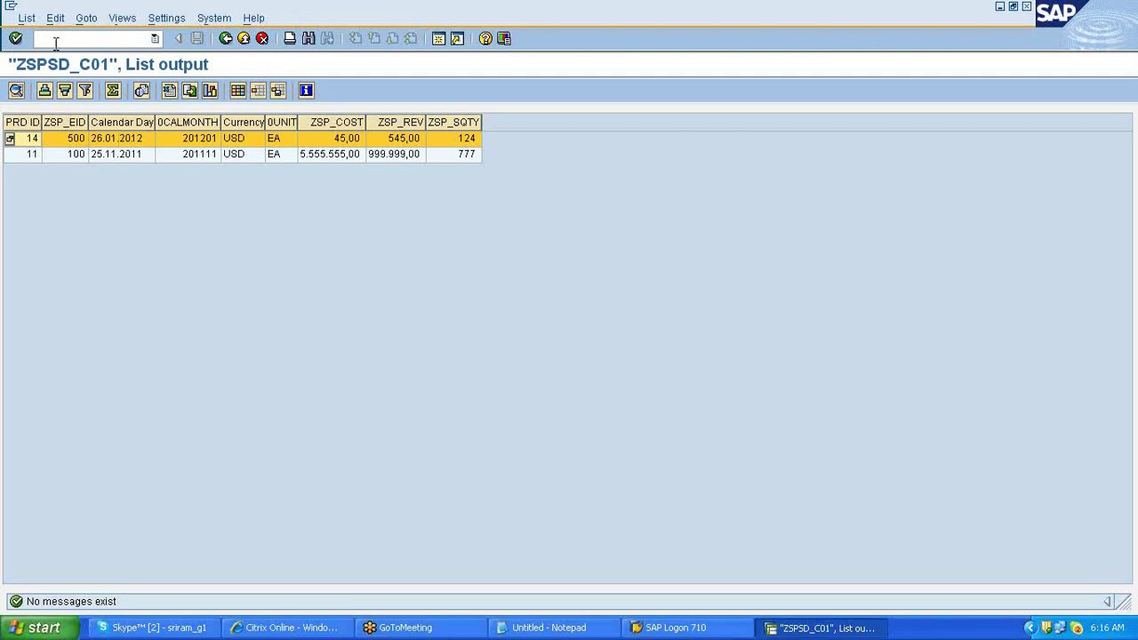
key(F3)
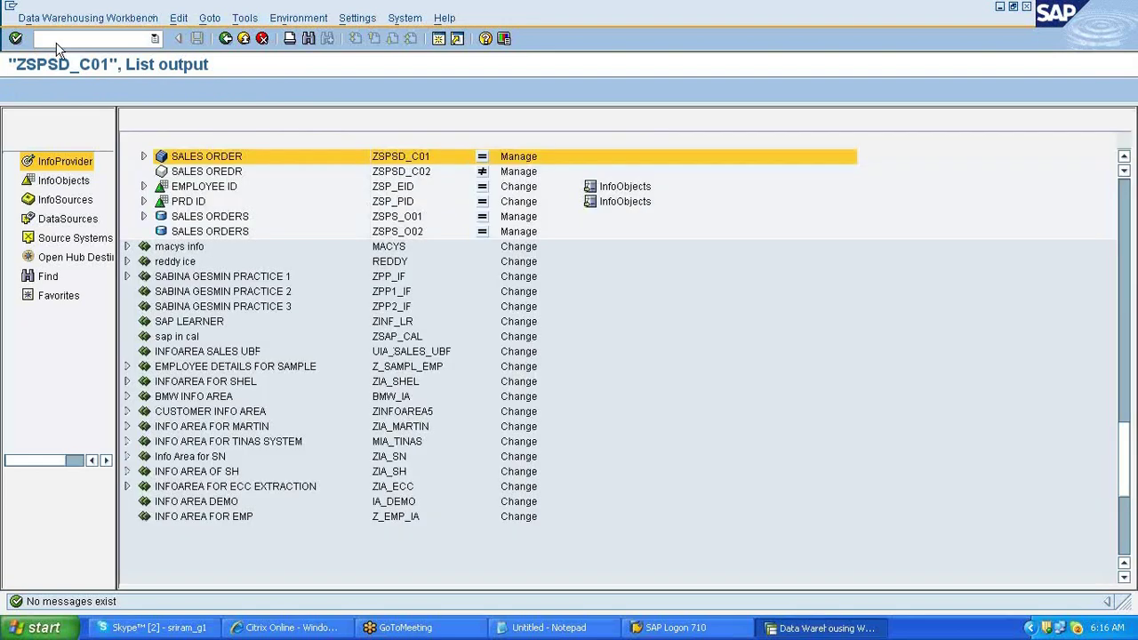
double_click(188, 220)
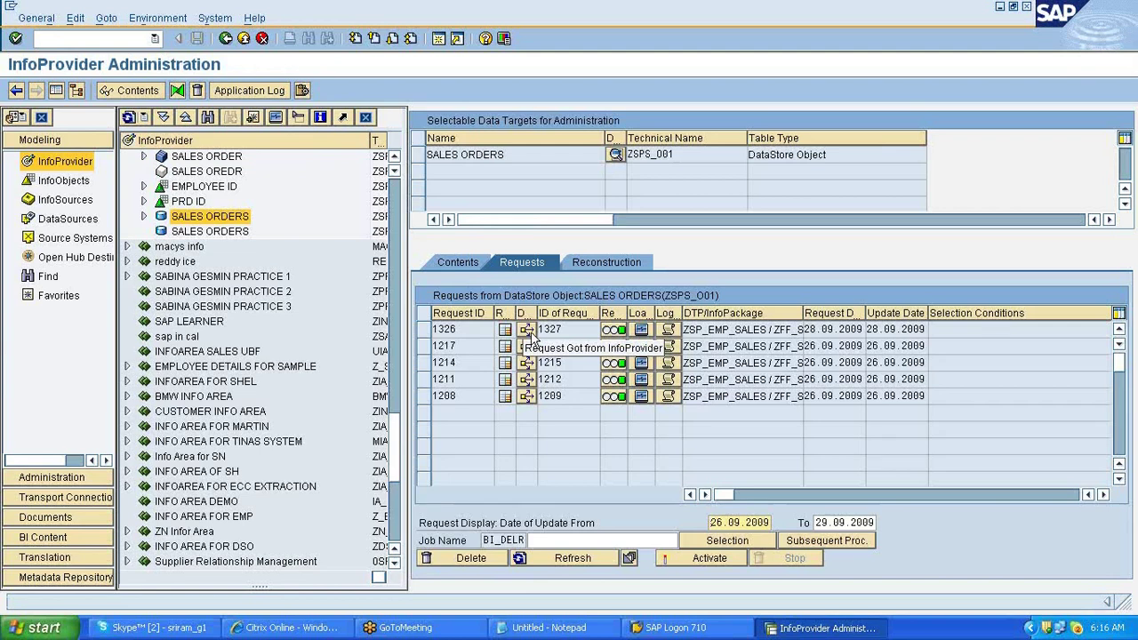
click(587, 627)
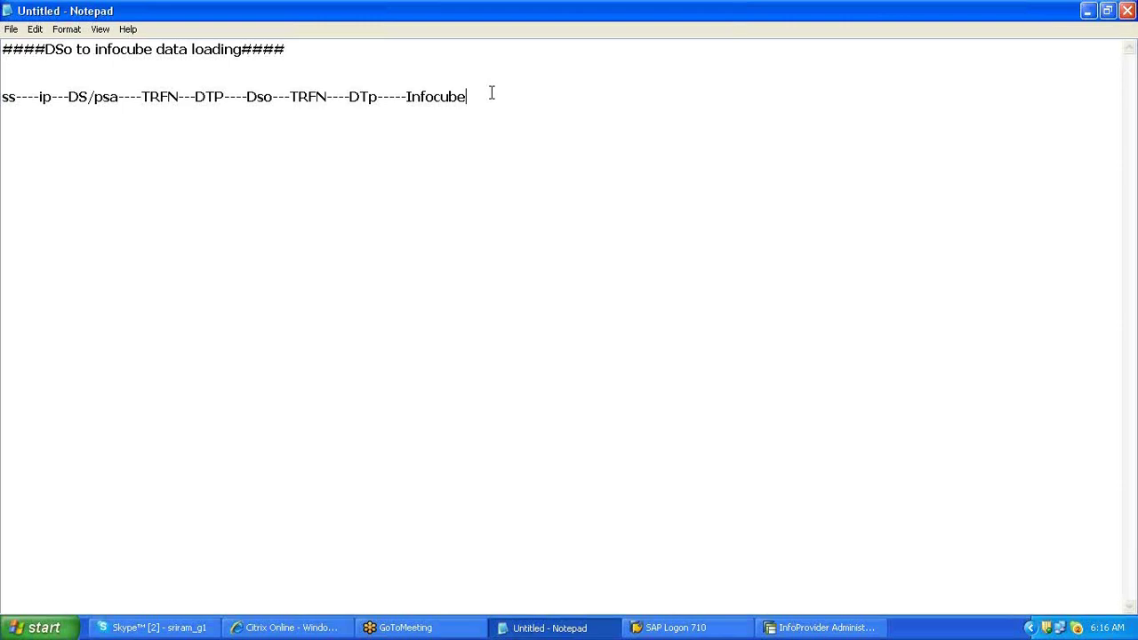
- Type heading 'How to place a file In application server:' and step '1.Find ur applicaition server---------al11'
key(Return)
key(Return)
text(###############)
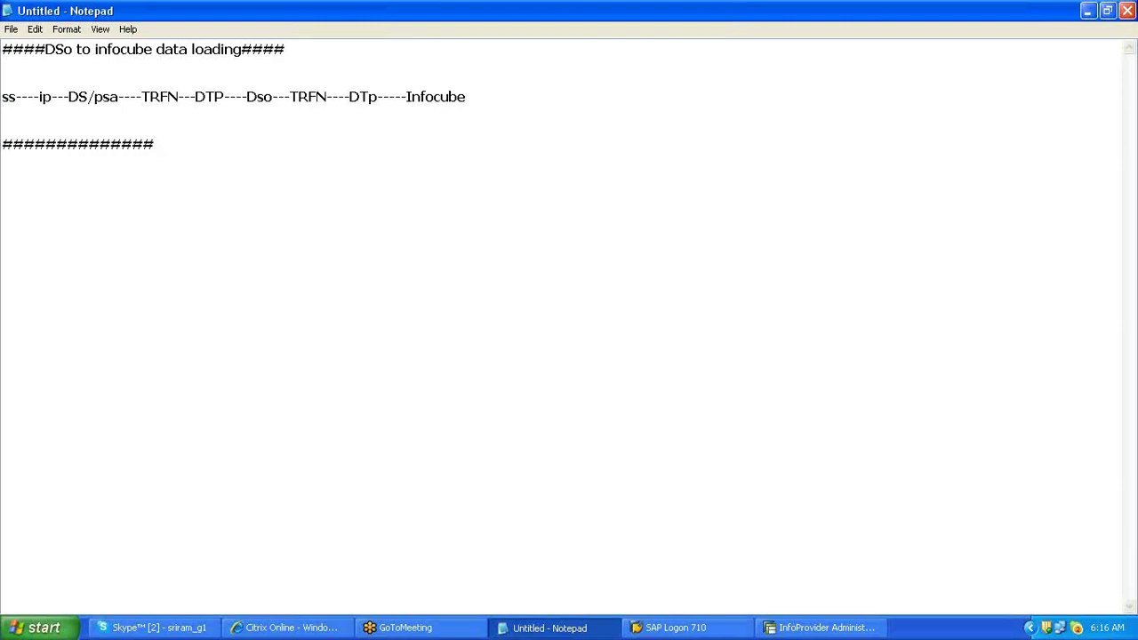
text(How to place )
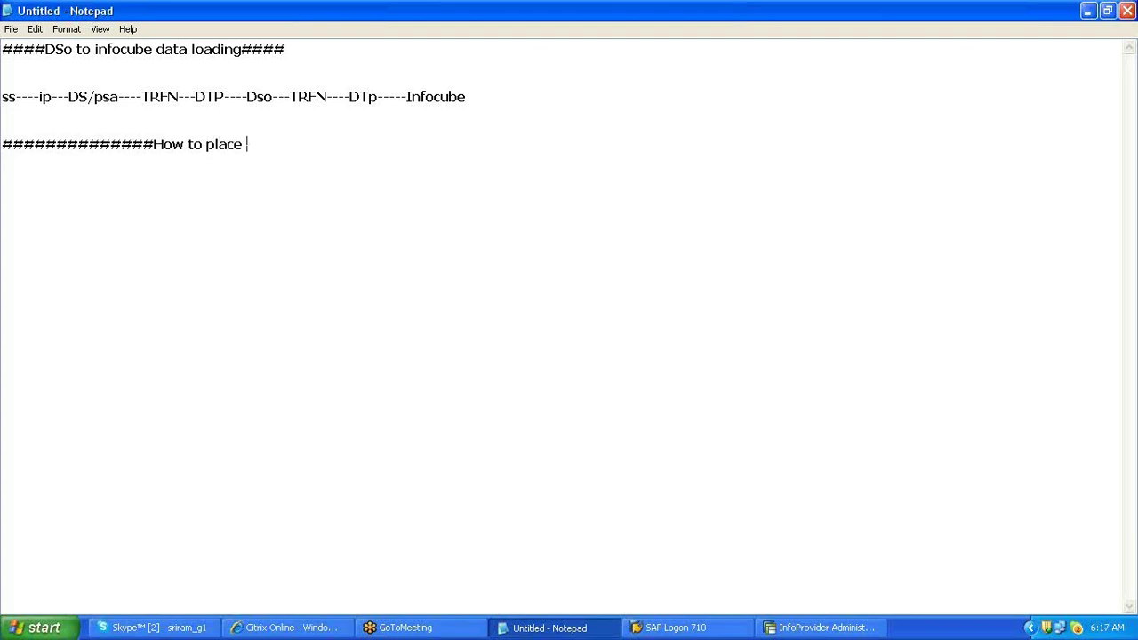
text(a file)
text(In applicat)
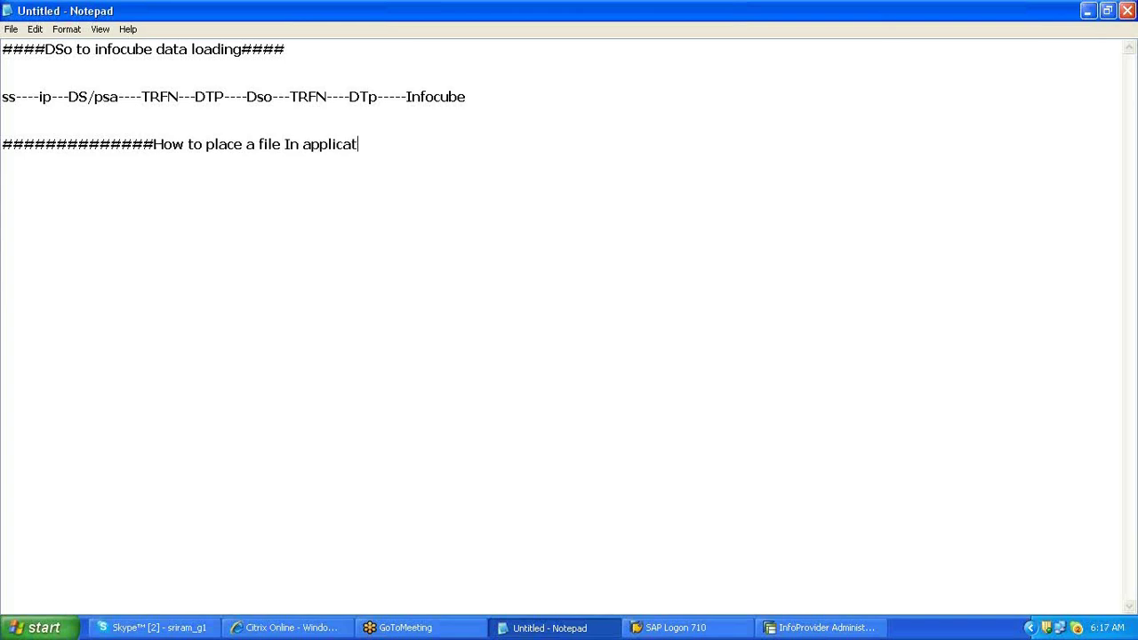
text(ion server:)
key(Return)
key(Return)
text(1.Find ur ap)
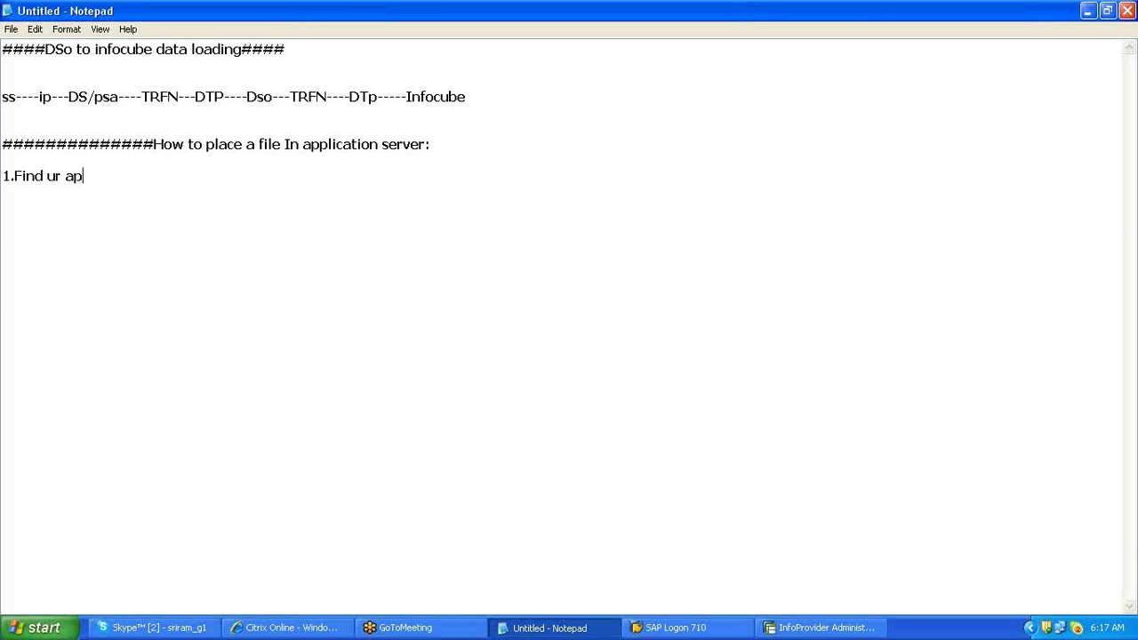
text(plicaition ser)
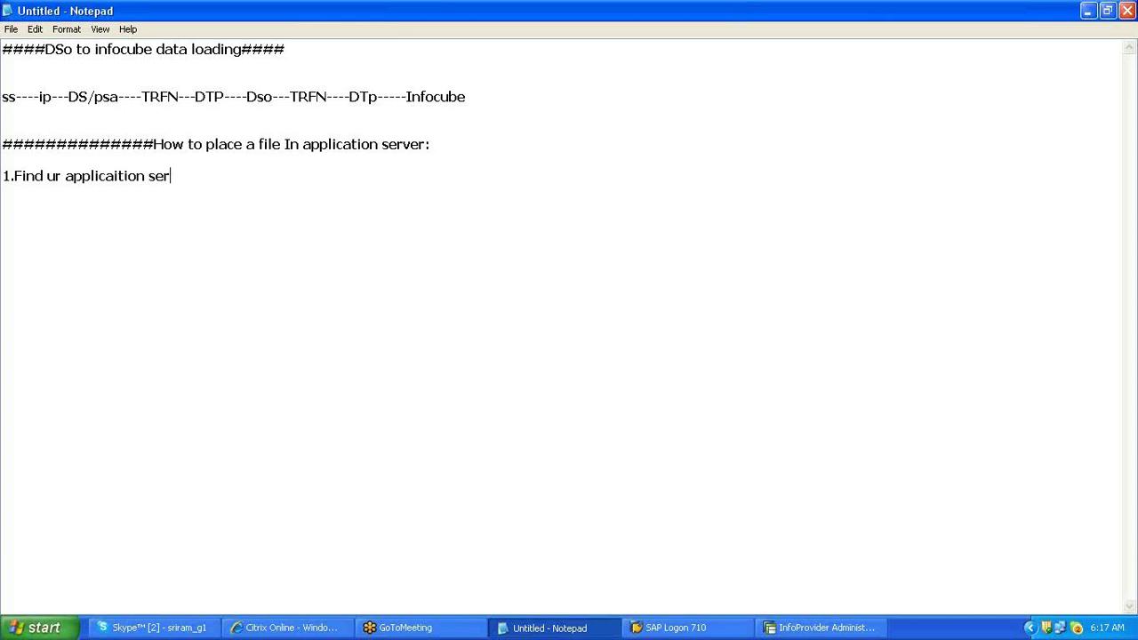
text(ver---------al11)
key(alt+Tab)
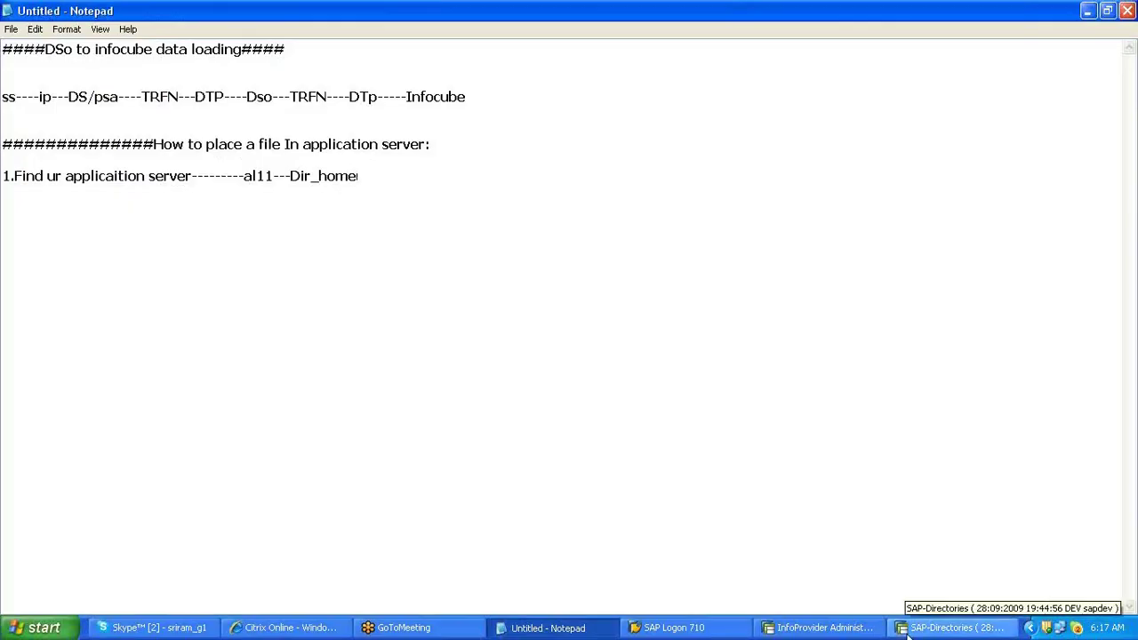
- Paste the DIR_HOME path from AL11 into the notes and add step 2 on the source file path
click(909, 628)
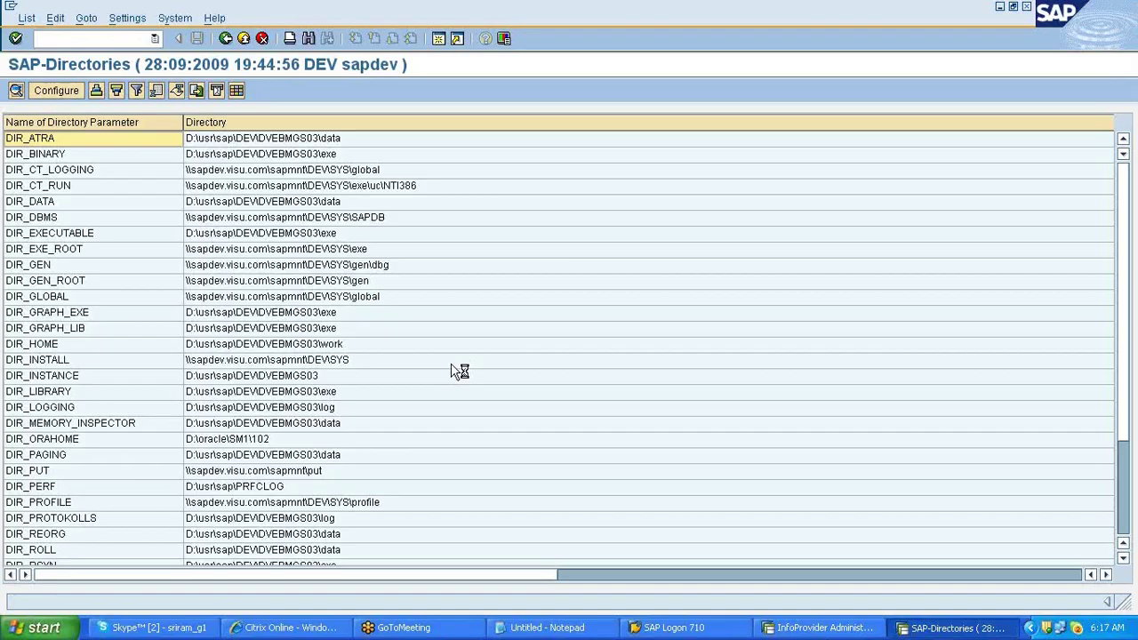
right_click(74, 347)
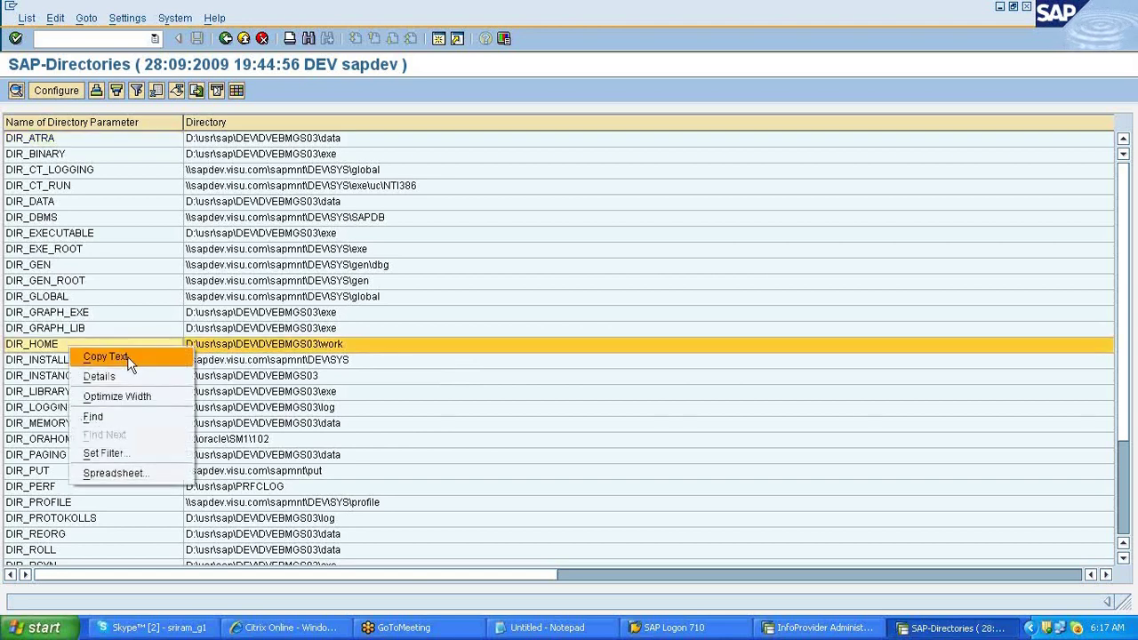
click(124, 357)
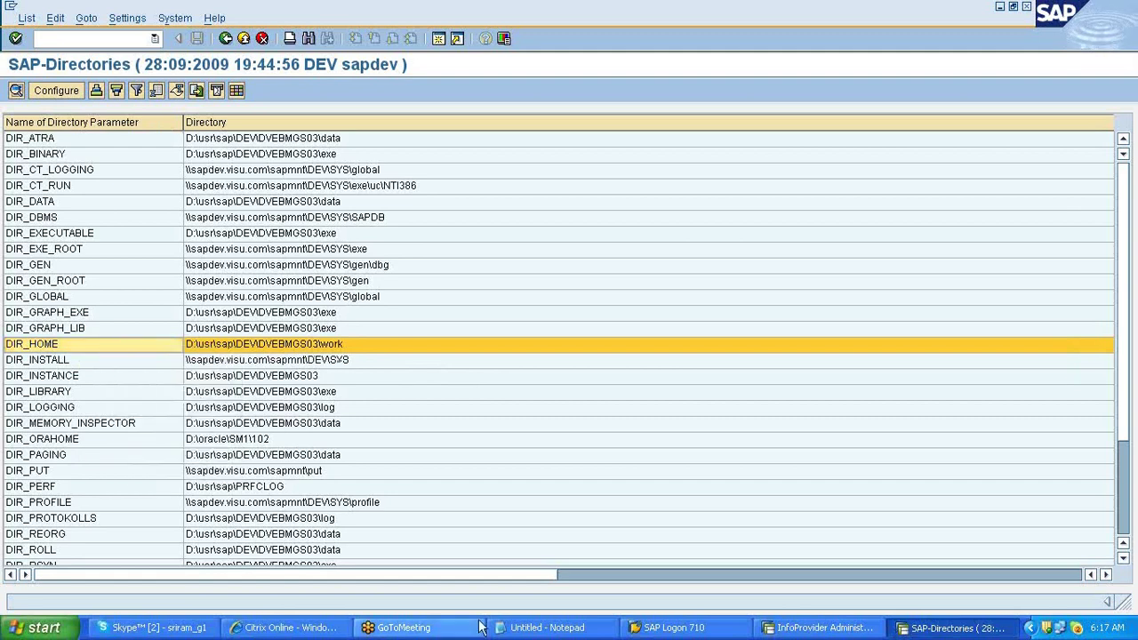
click(515, 627)
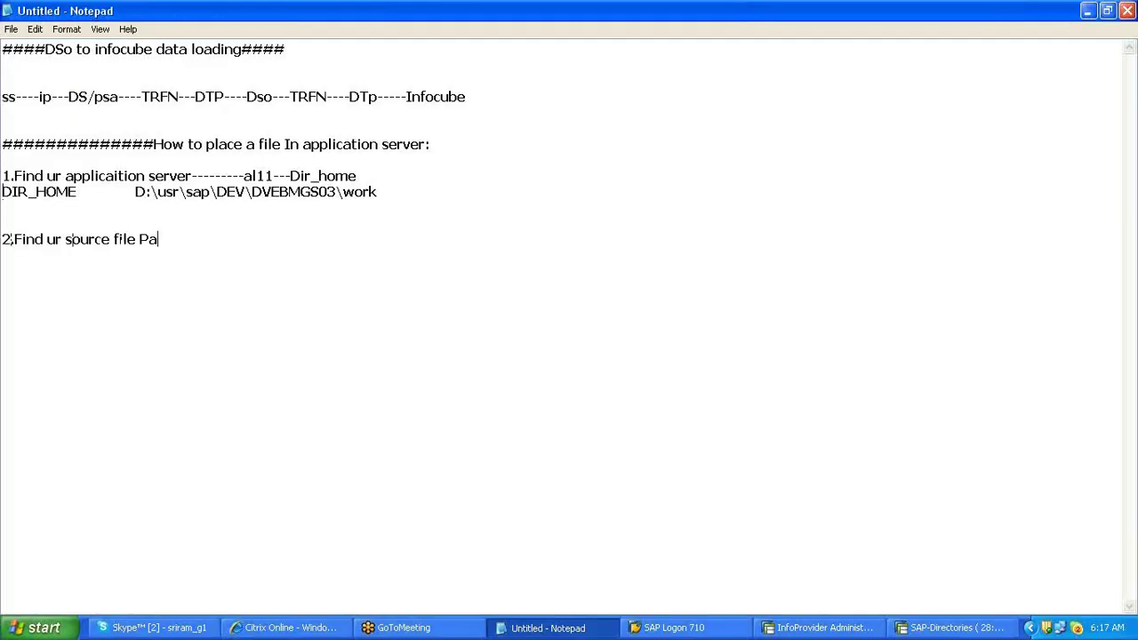
text(th:)
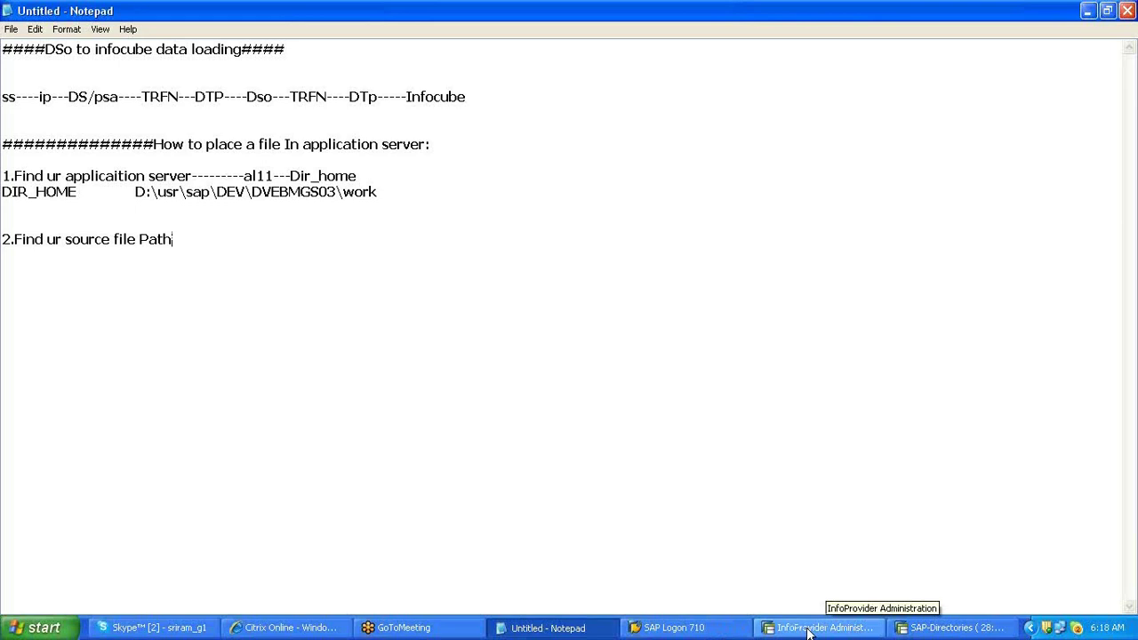
- Open the desktop SALES file's Properties and select its Desktop location path
key(super+d)
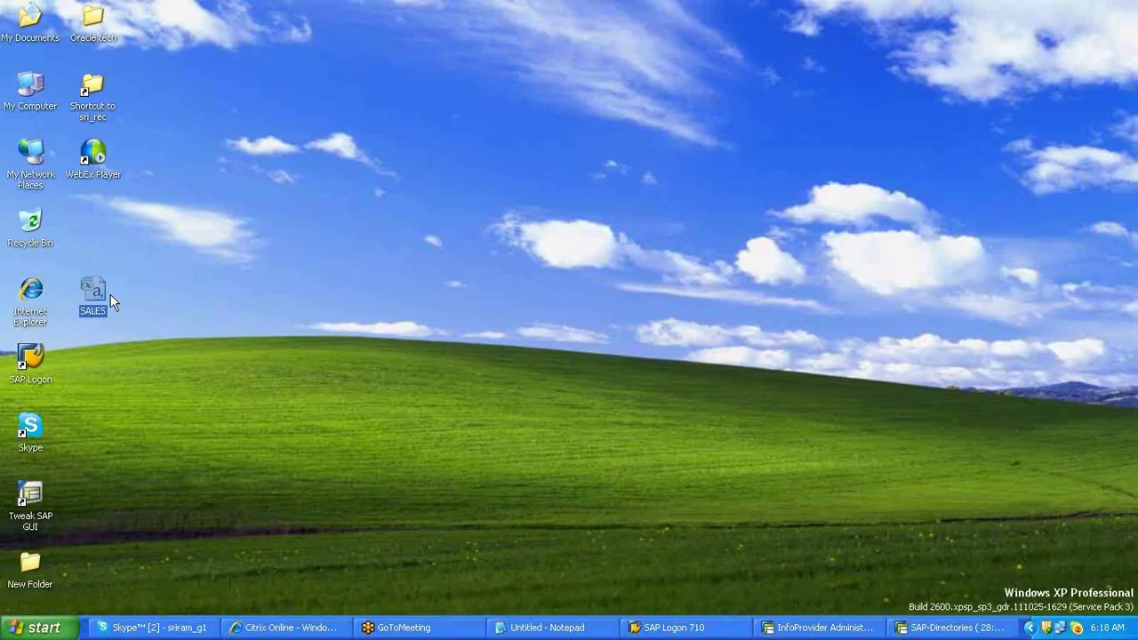
right_click(110, 295)
click(259, 290)
drag(383, 349, 172, 345)
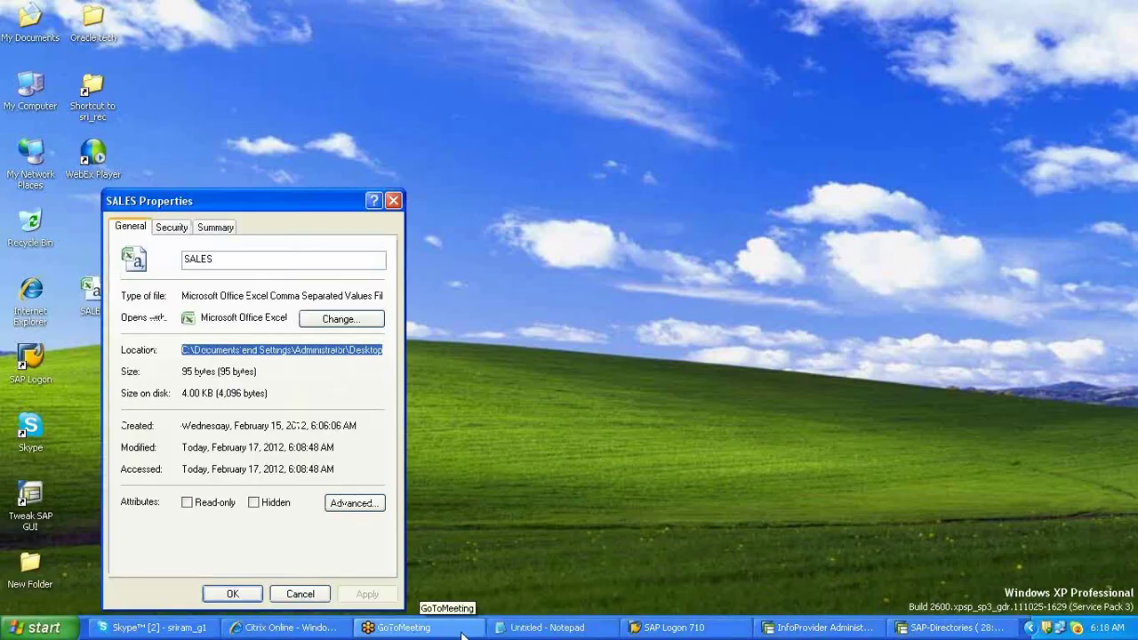
click(538, 627)
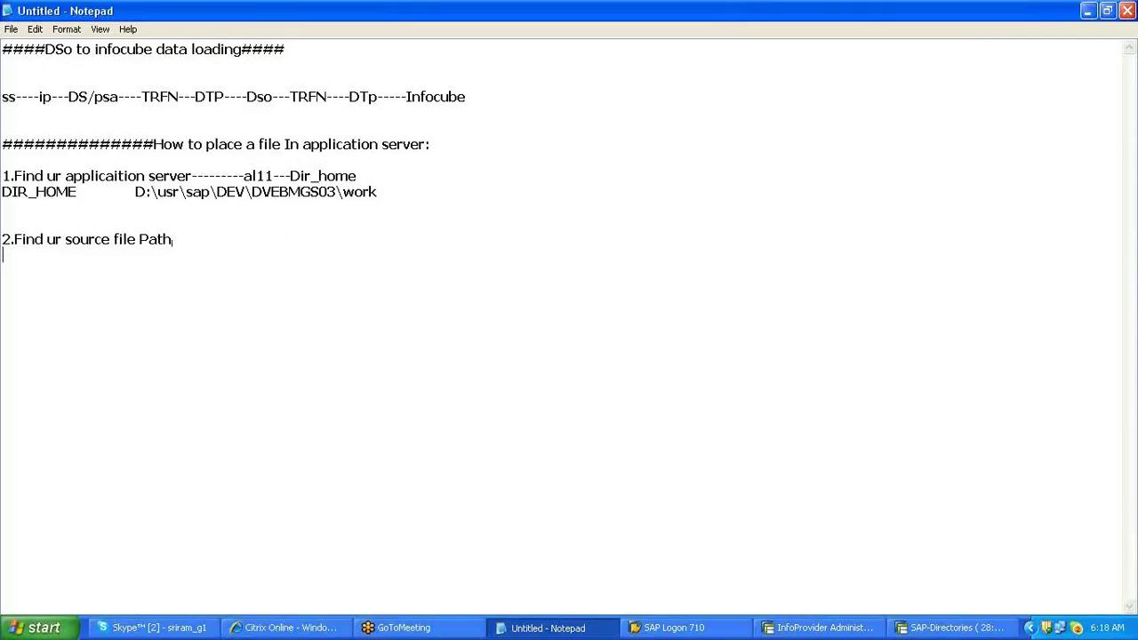
- Paste the Desktop source path and add step 3: place on application server via se37 archivfile_client_to_server
key(ctrl+v)
key(Return)
key(Return)
text(3.p)
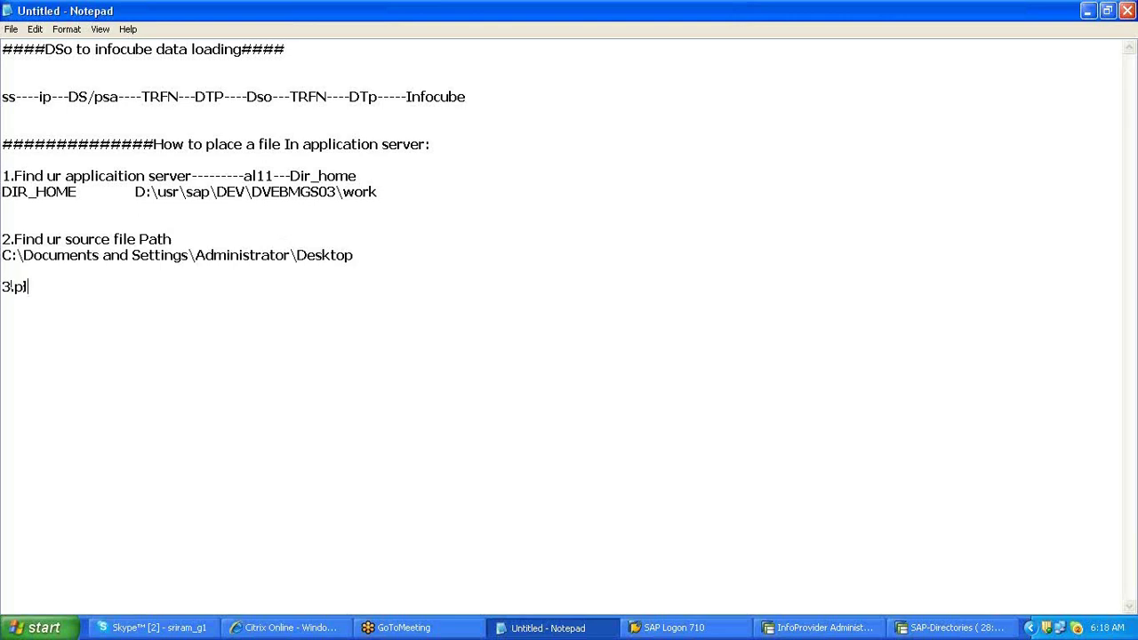
text(lace it application server---By using Function module)
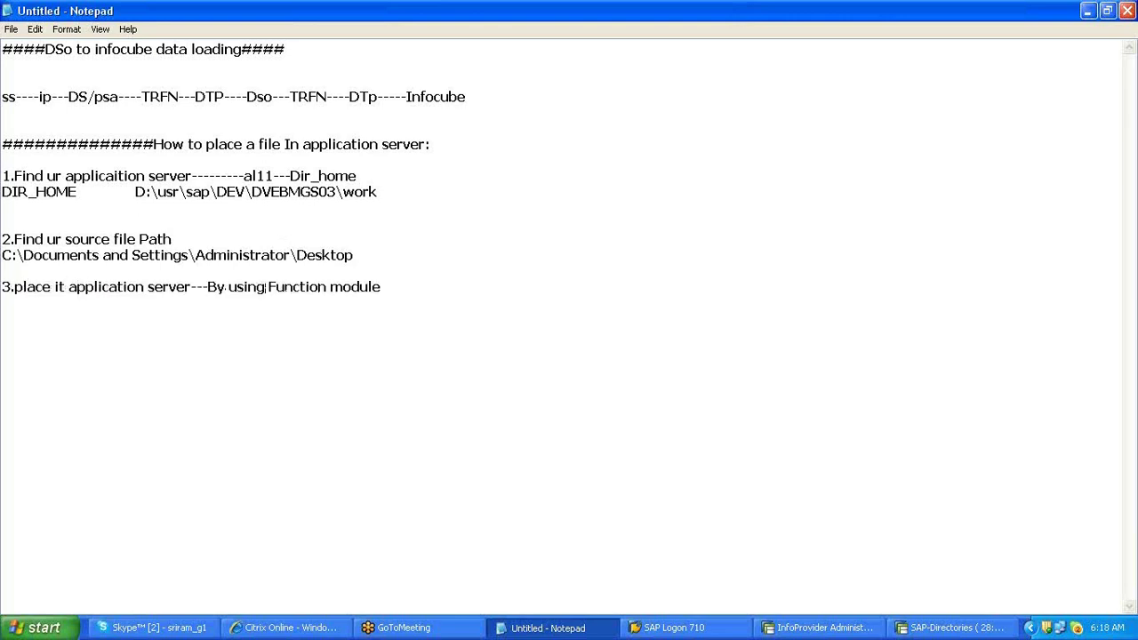
text(----se37---------)
text(--)
key(ctrl+v)
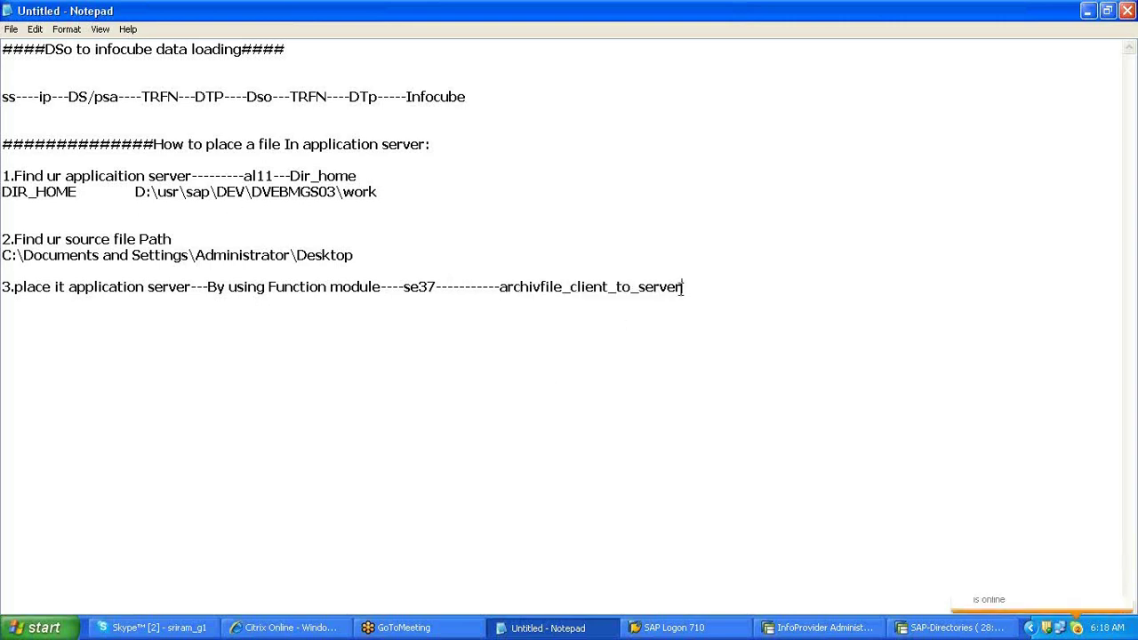
- Copy the function module name archivfile_client_to_server and switch back to SAP
drag(674, 288, 681, 288)
drag(678, 286, 501, 286)
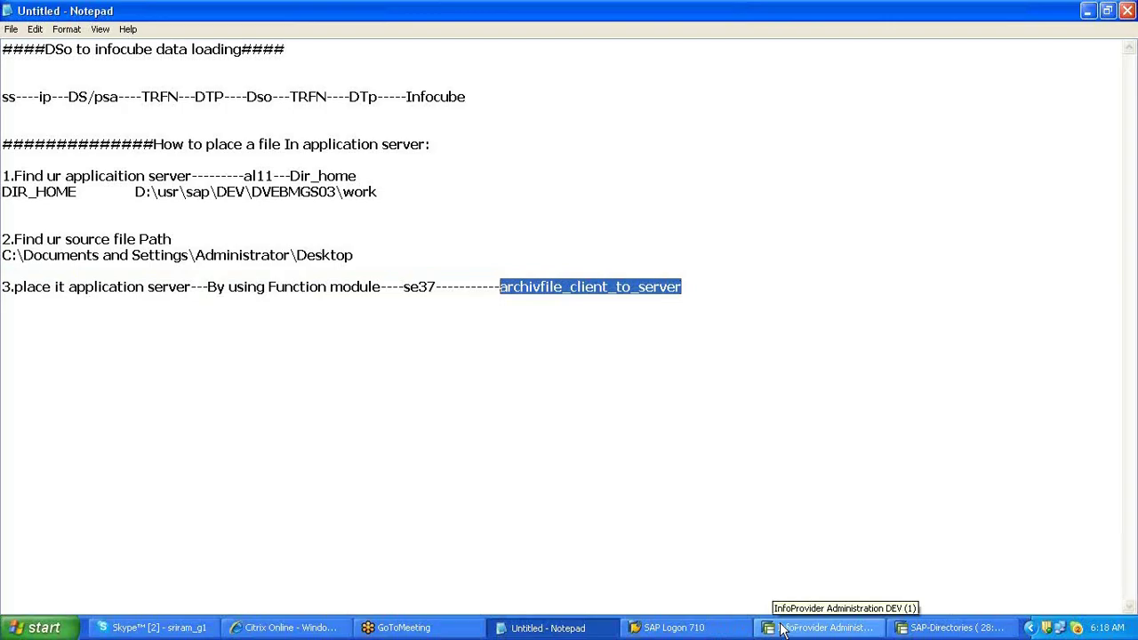
click(782, 627)
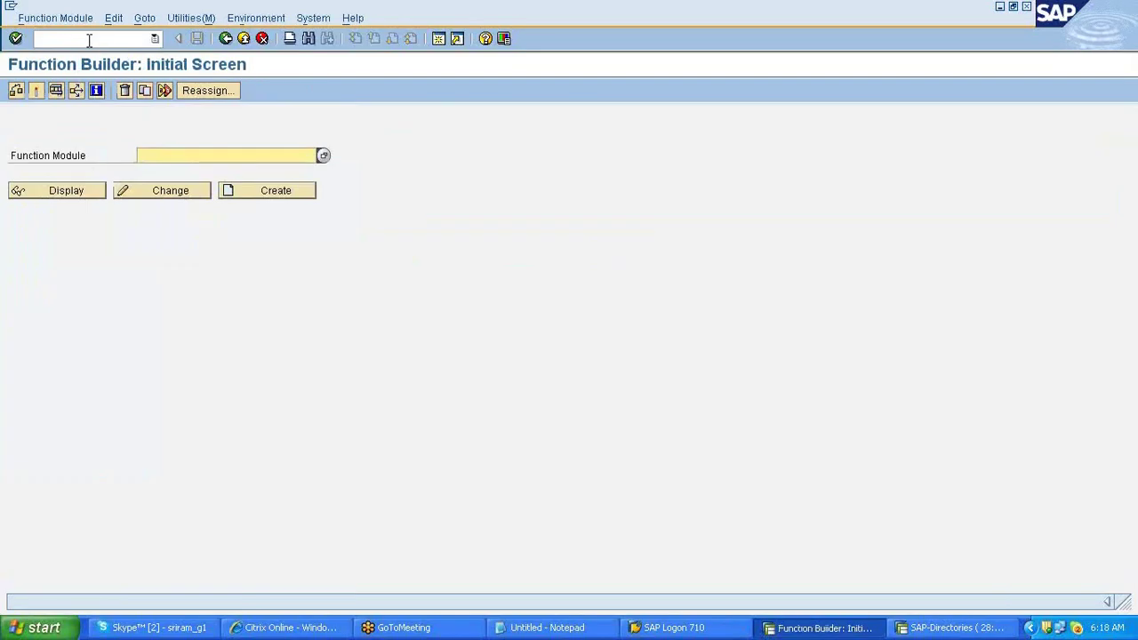
- Open the SE37 test screen for ARCHIVFILE_CLIENT_TO_SERVER, then return to the Notepad notes
key(ctrl+v)
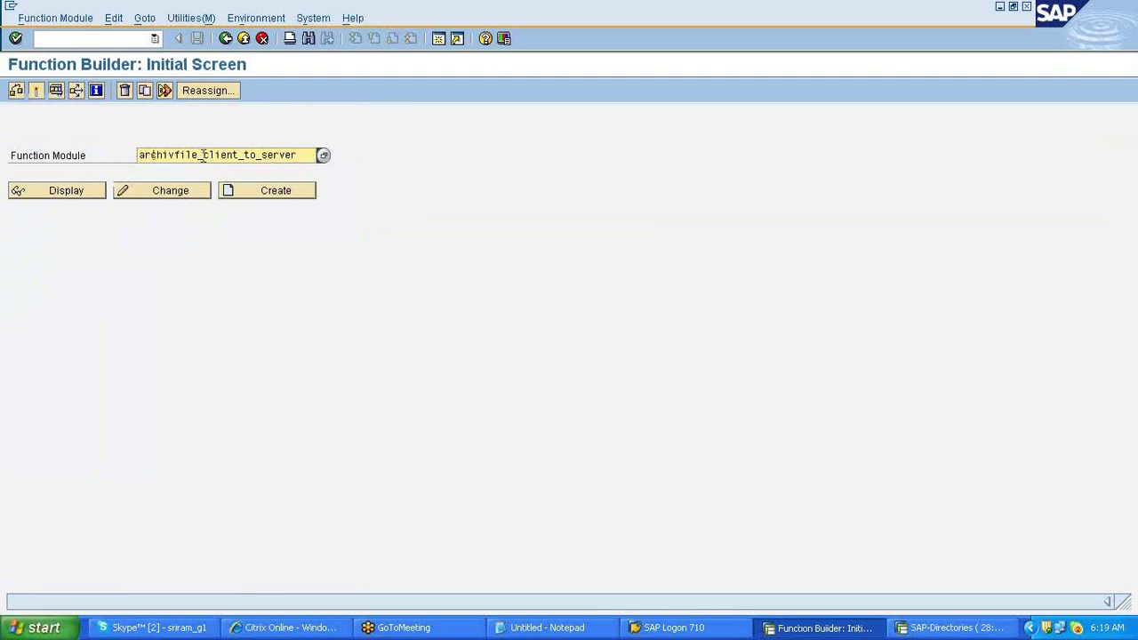
click(55, 90)
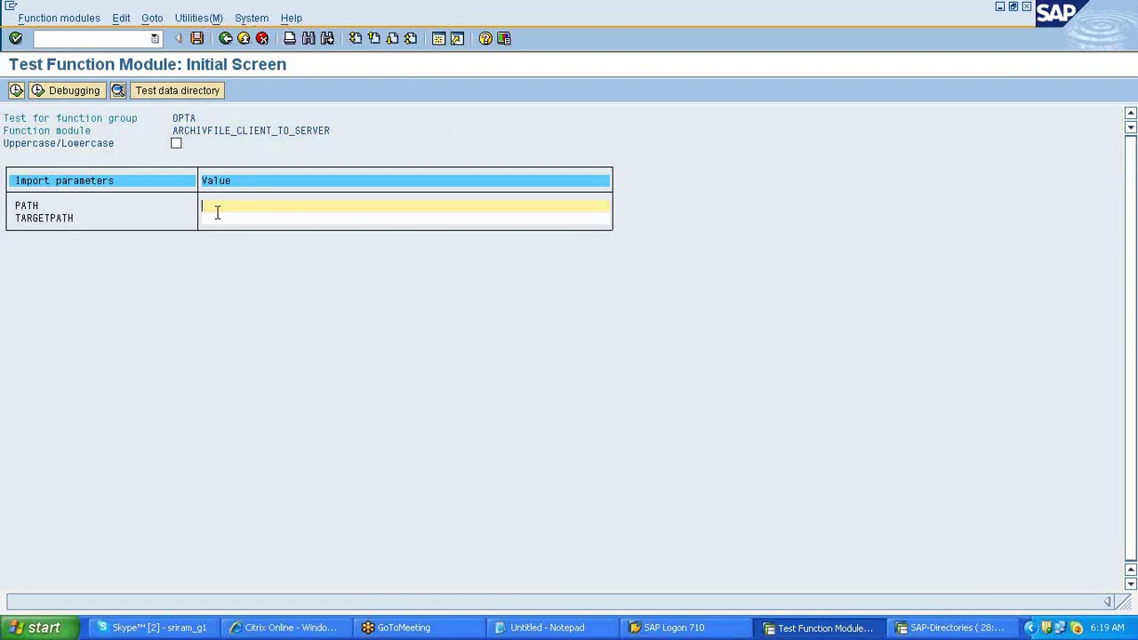
key(alt+Tab)
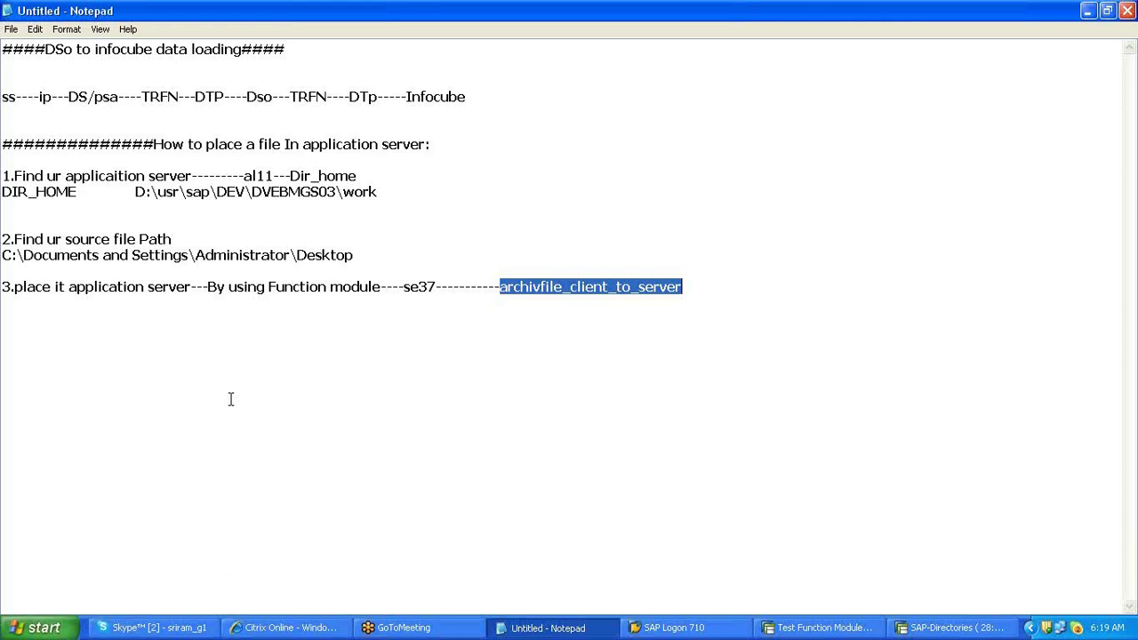
- Add an indented note under step 3: 'maintain source and target path including file extension'
key(End)
key(Return)
key(Tab)
text(maint)
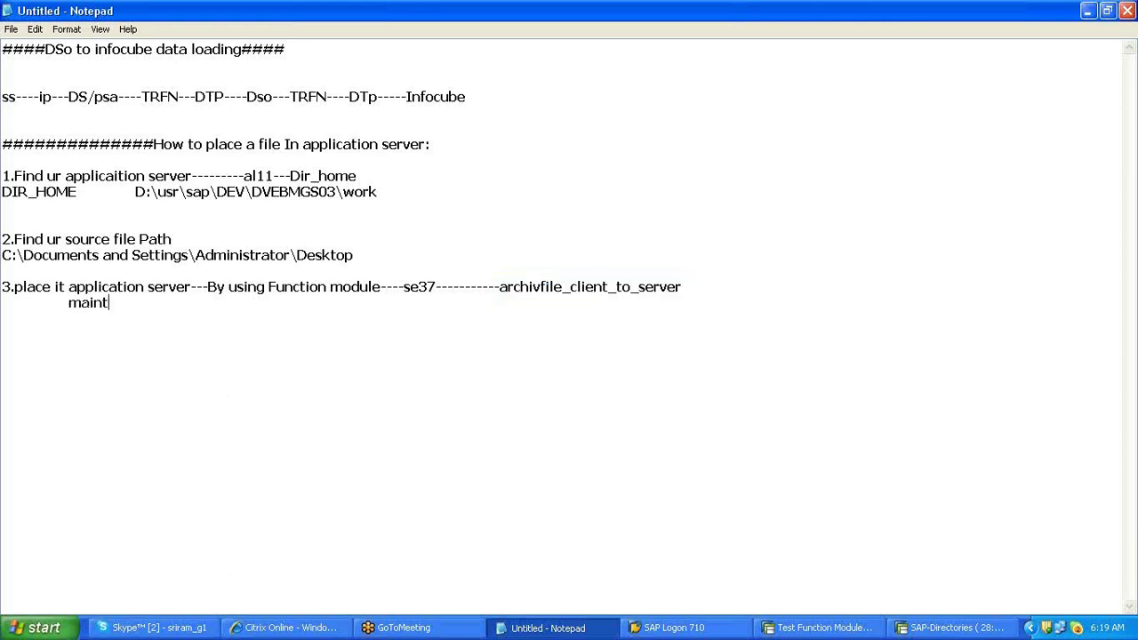
text(ain source and )
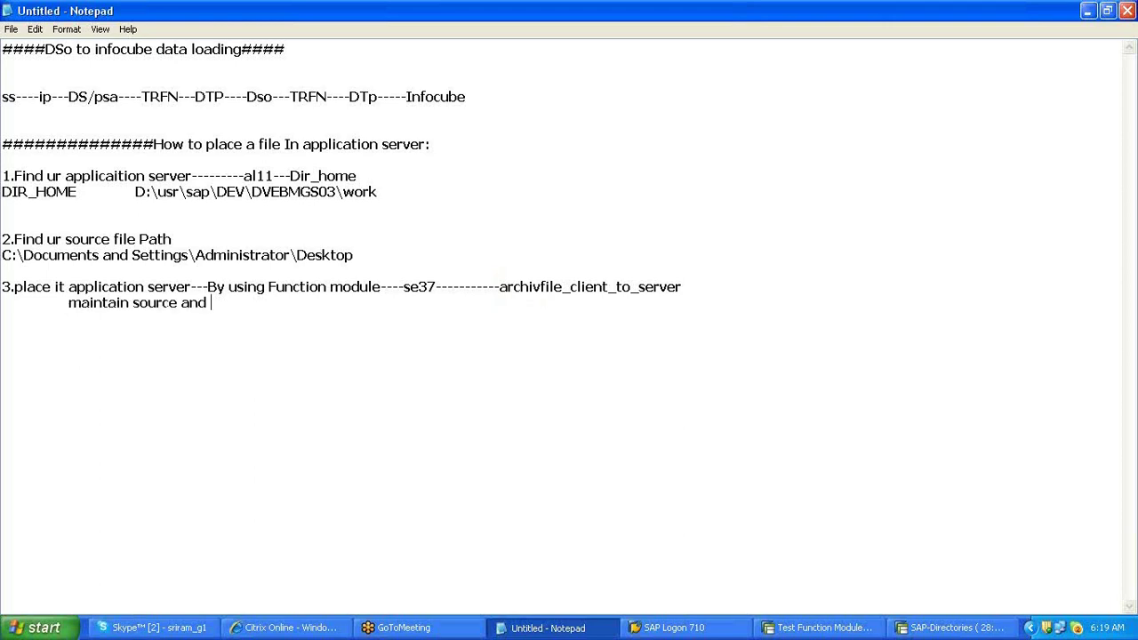
text(target path including file extension.......)
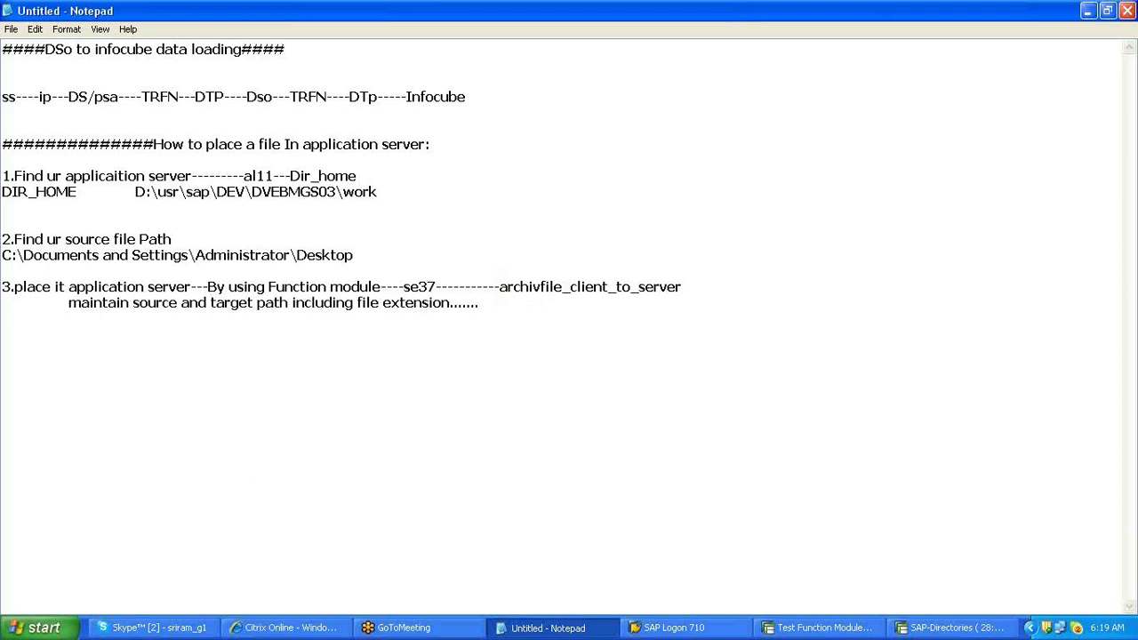
key(Return)
- Copy the DIR_HOME server work directory path from the AL11 directory list
drag(135, 192, 289, 206)
right_click(305, 199)
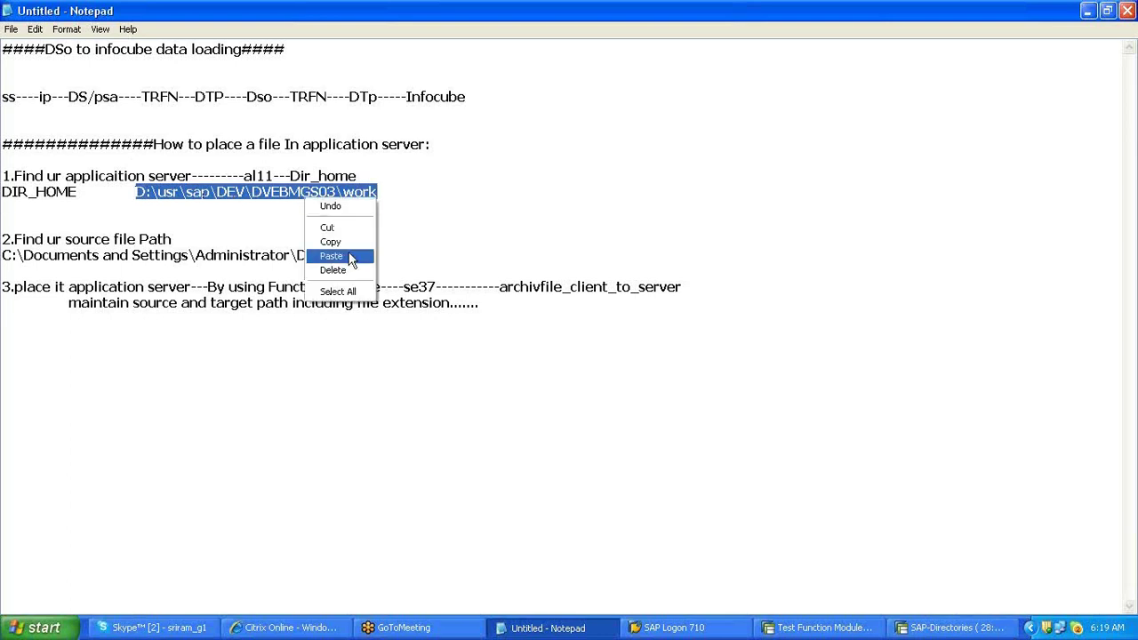
click(330, 242)
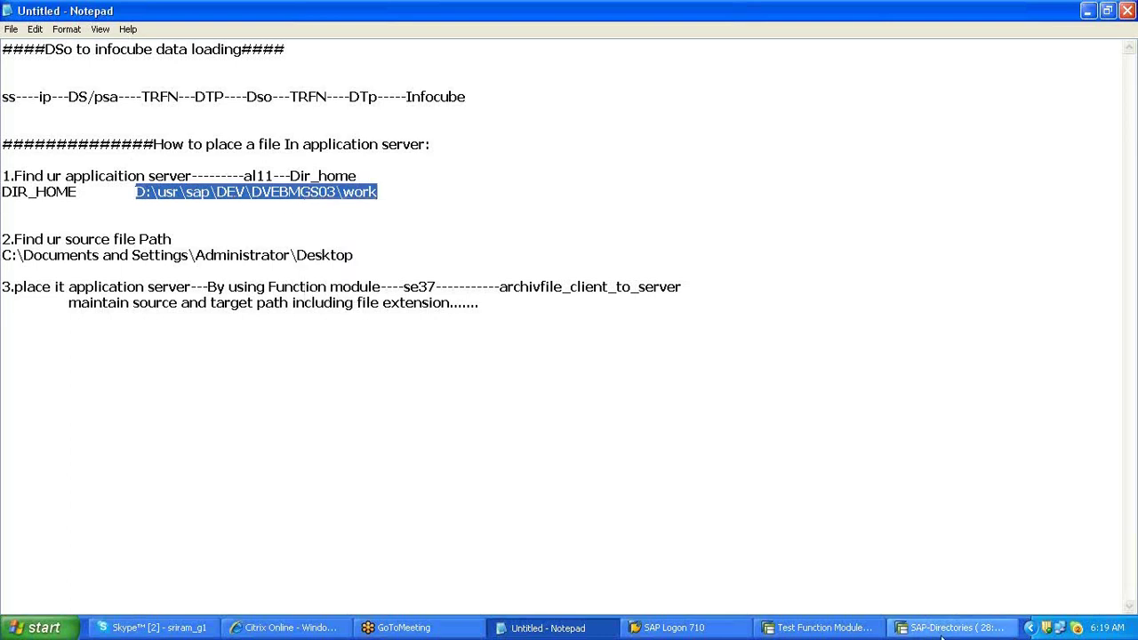
click(941, 632)
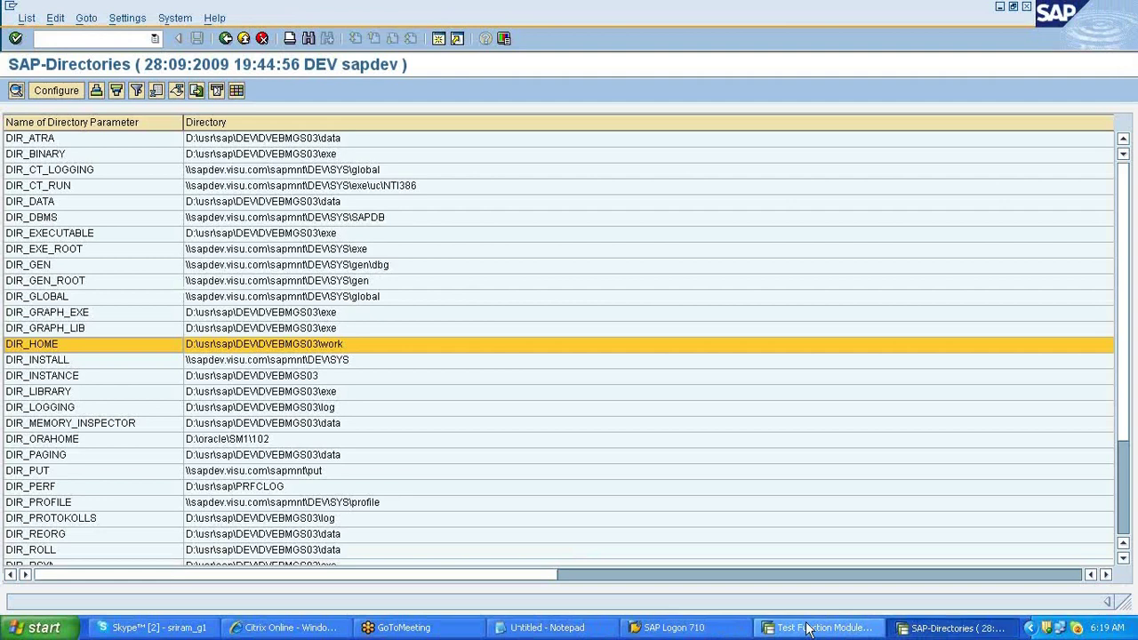
click(809, 628)
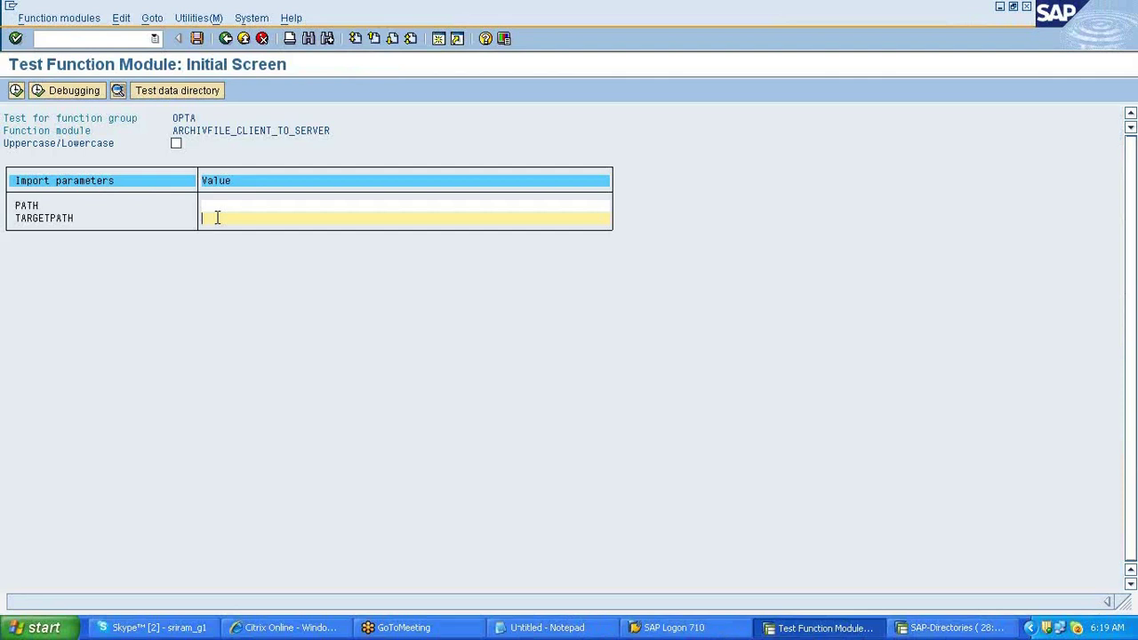
key(super+d)
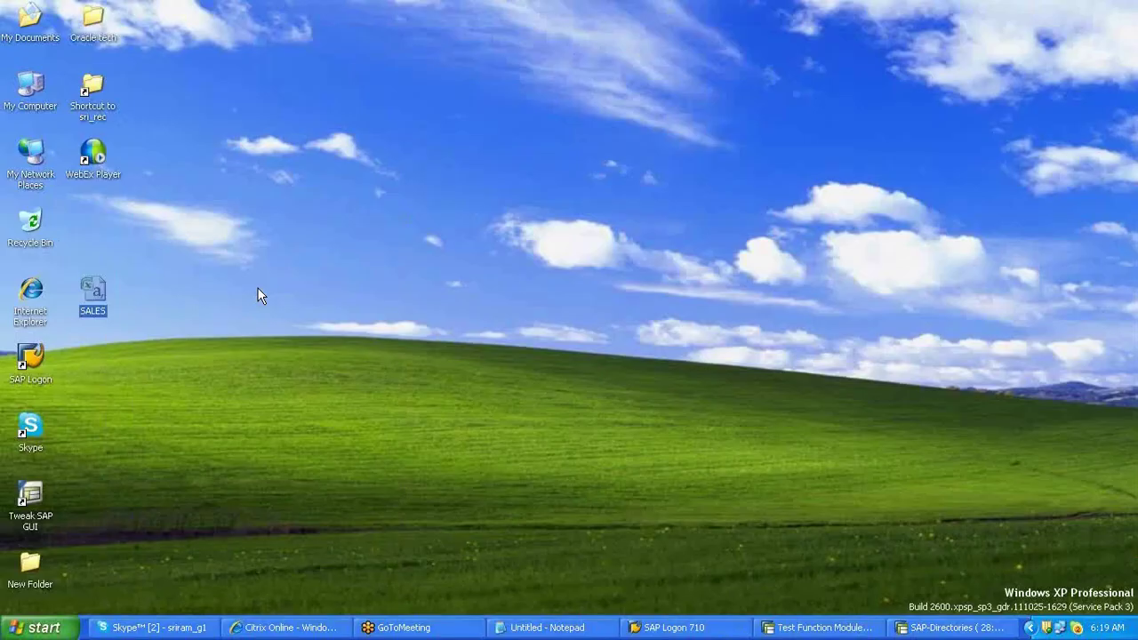
key(super+d)
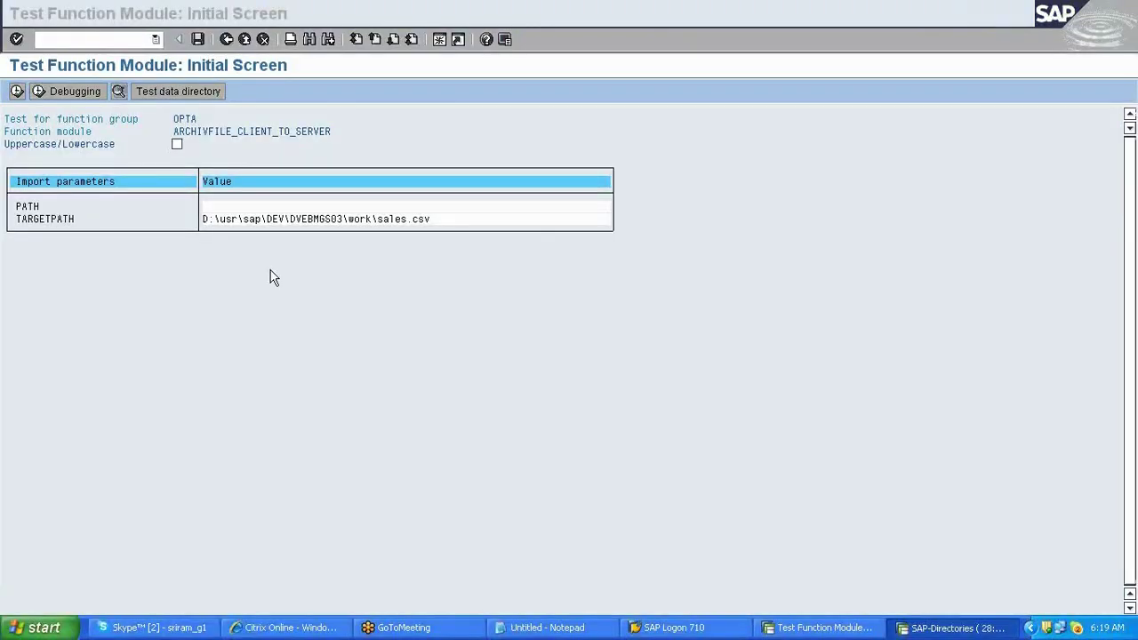
- Set PATH to the Desktop path plus \sales.csv and execute the function module to upload it
click(221, 205)
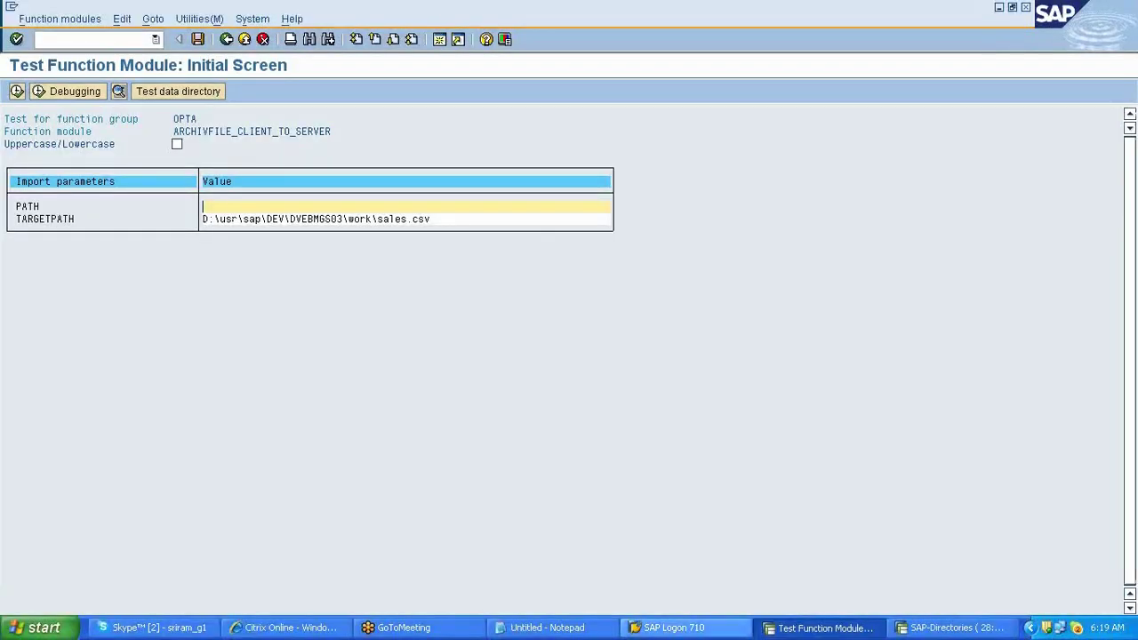
click(547, 628)
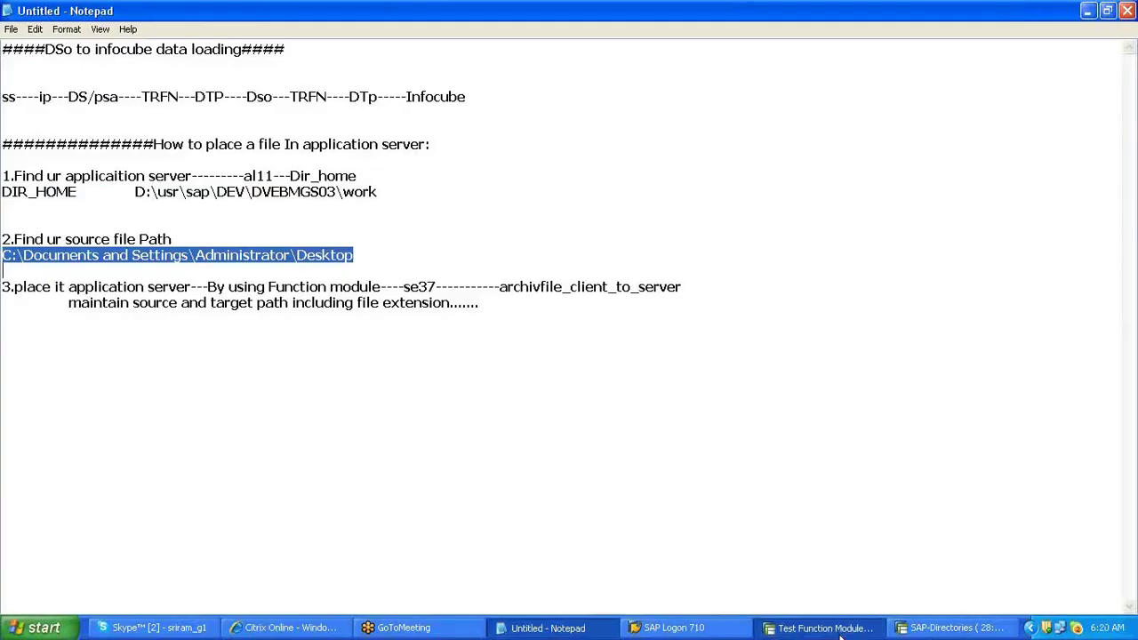
click(819, 627)
text(C:\Documents and Settings\Administrator\Desktop)
text(\)
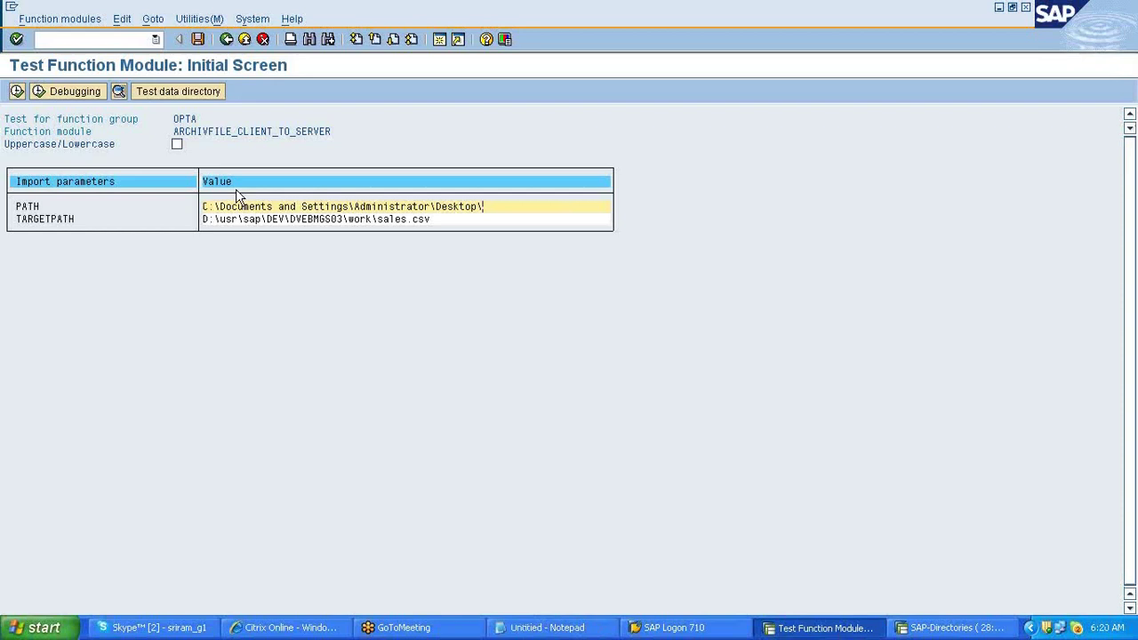
text(sales.csv)
key(F8)
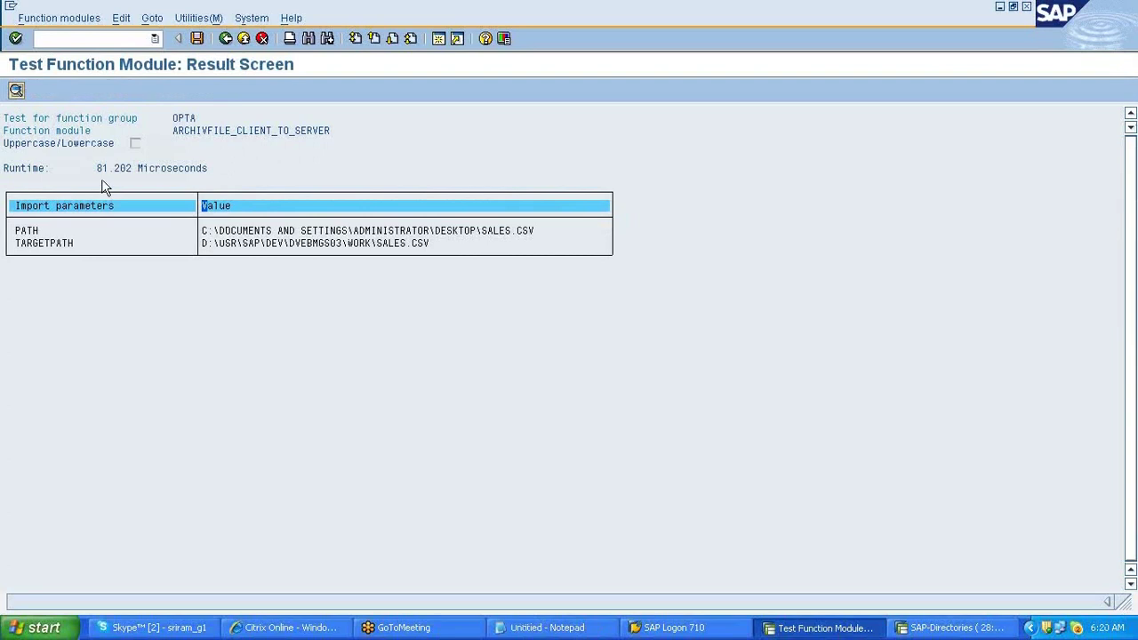
click(103, 168)
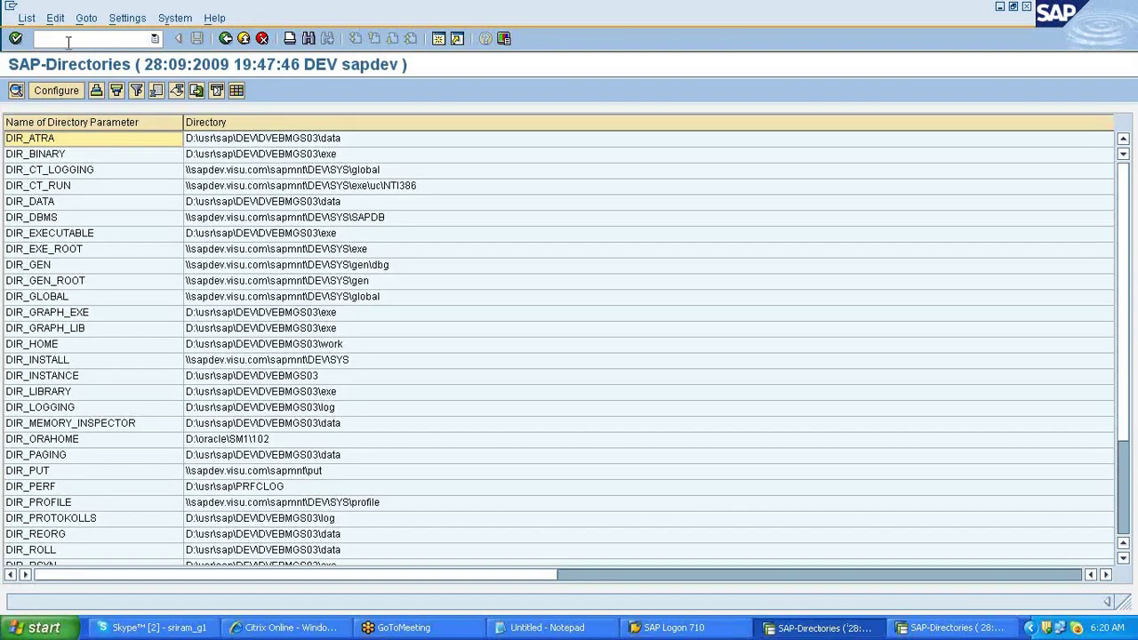
- Open DIR_HOME's listing of D:\usr\sap\DEV\DVEBMGS03\work and scroll through its files
click(23, 344)
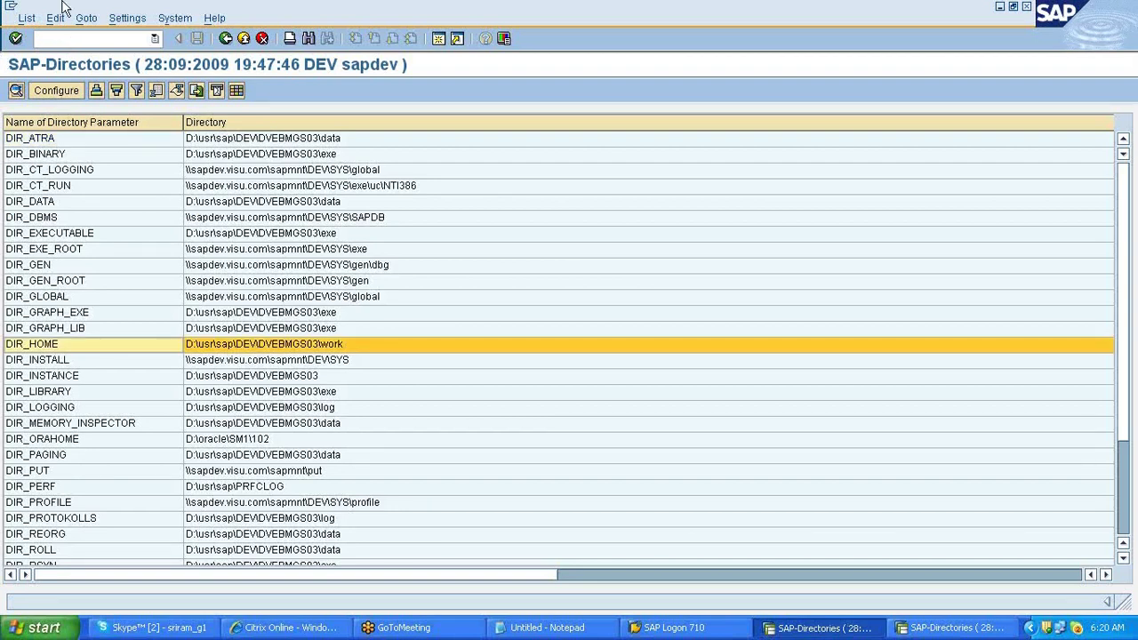
click(252, 350)
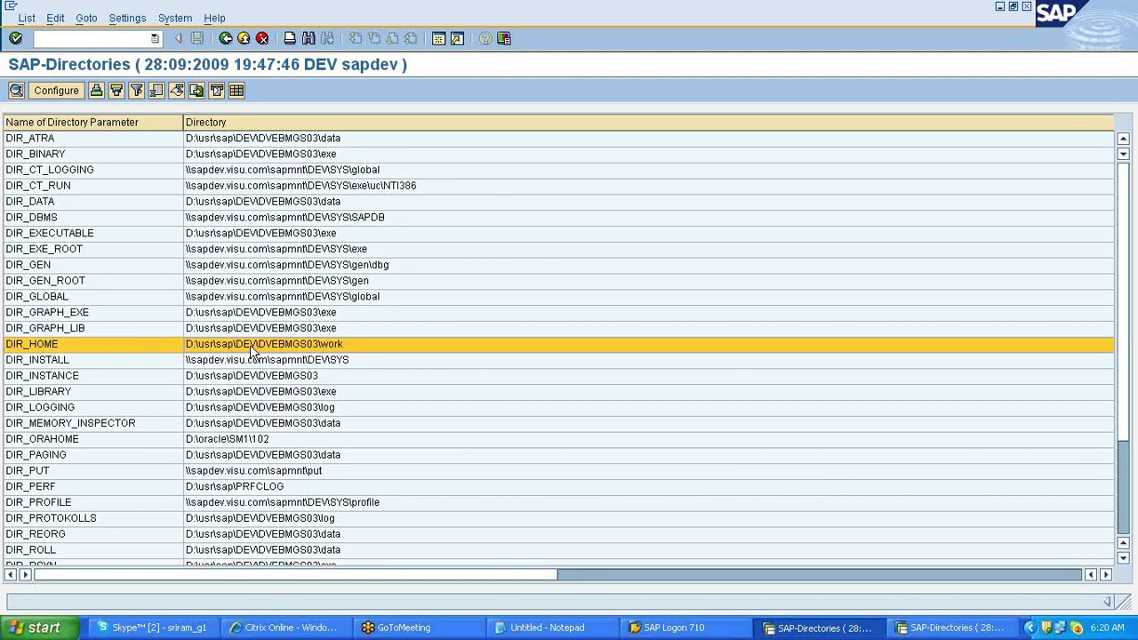
double_click(252, 351)
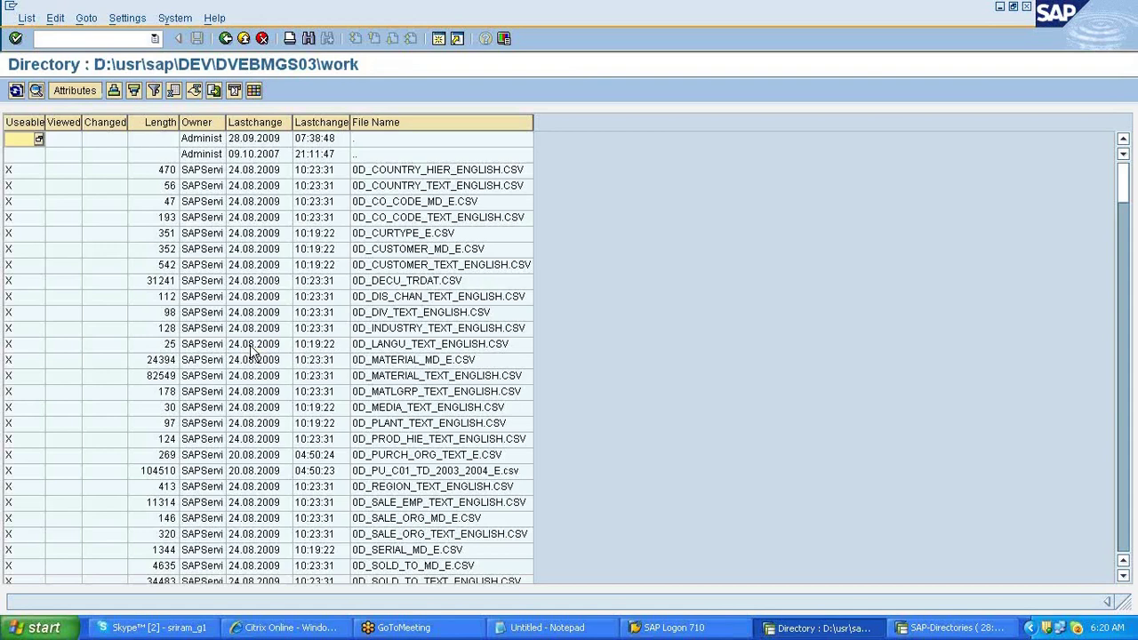
click(251, 356)
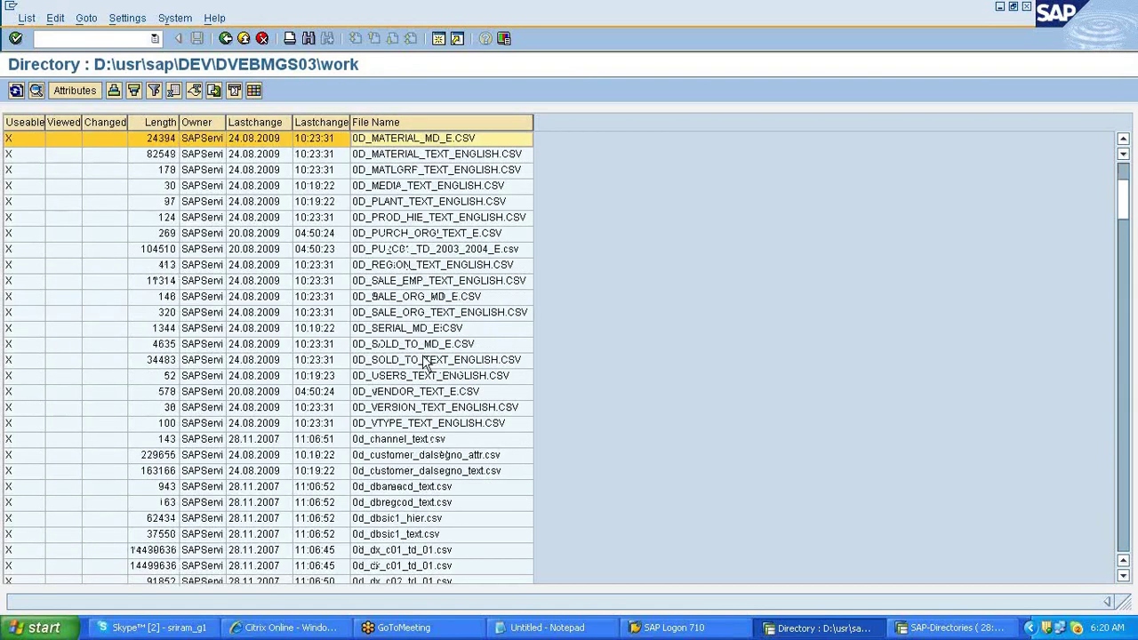
scroll(425, 362, down, 5)
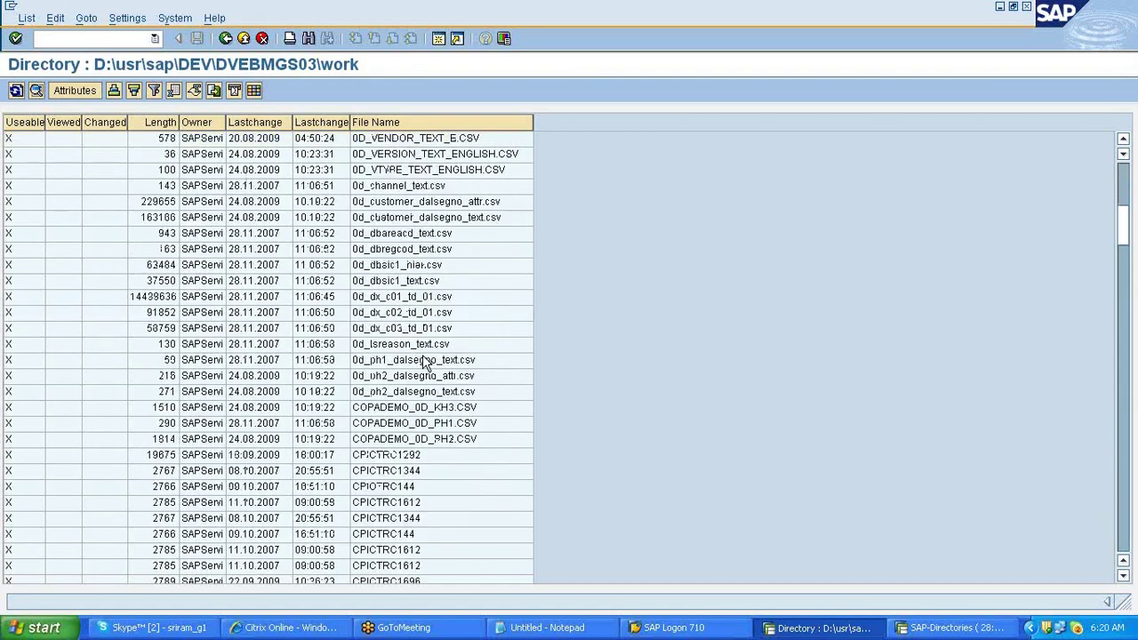
scroll(424, 361, down, 2)
scroll(424, 361, down, 1)
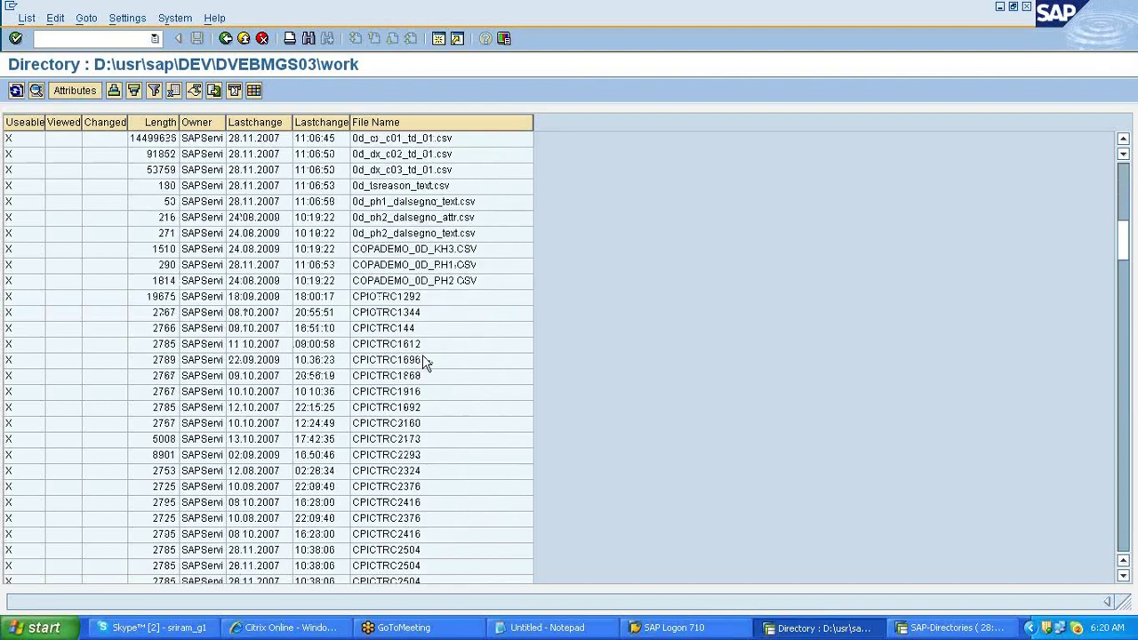
scroll(423, 360, down, 10)
scroll(423, 357, down, 6)
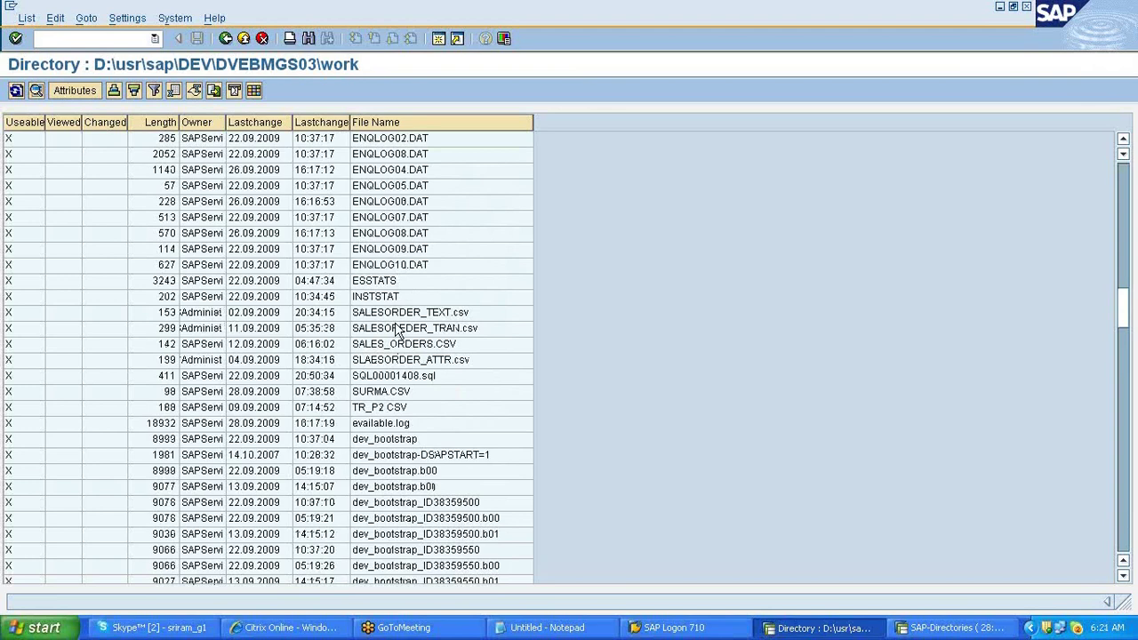
scroll(400, 284, up, 10)
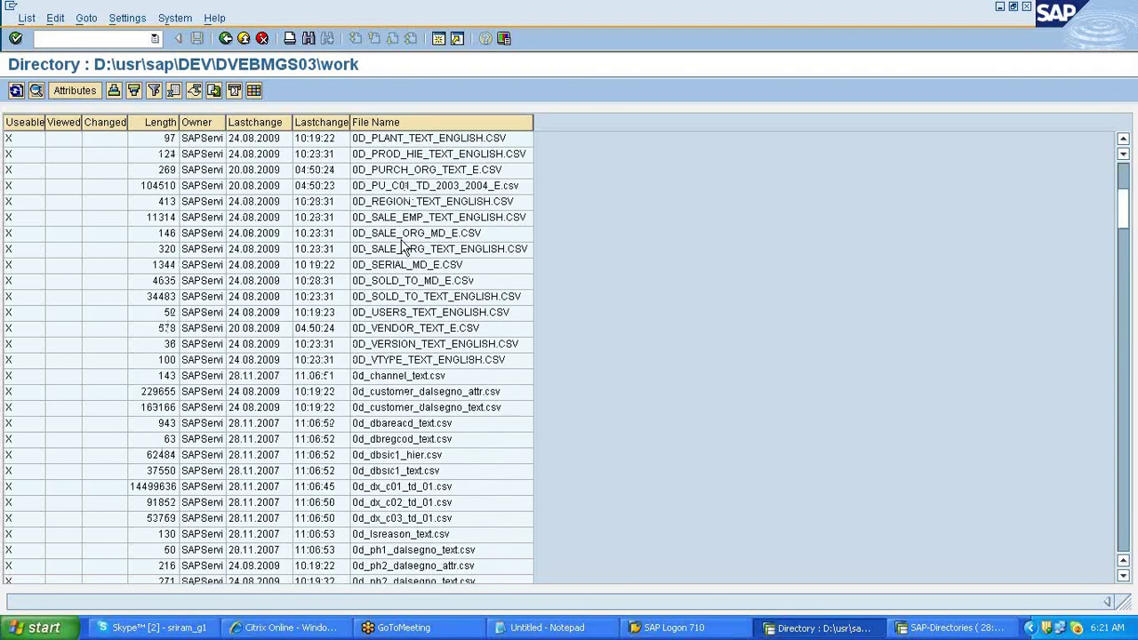
click(402, 235)
scroll(401, 234, up, 6)
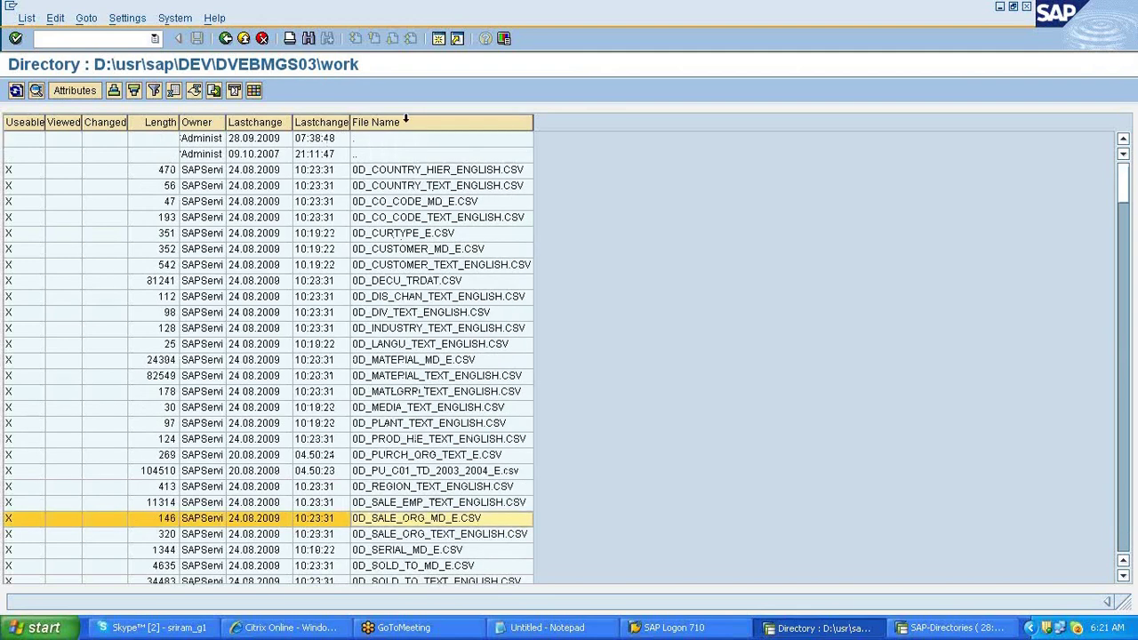
- Search the File Name column for sales.csv
click(405, 121)
key(ctrl+f)
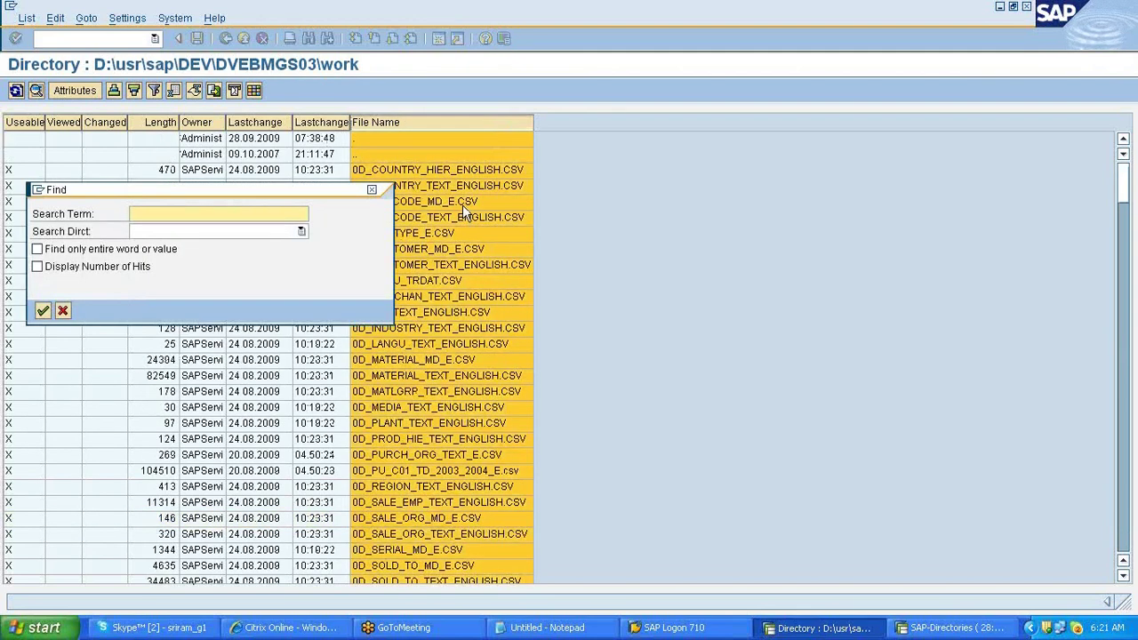
text(sales.csv)
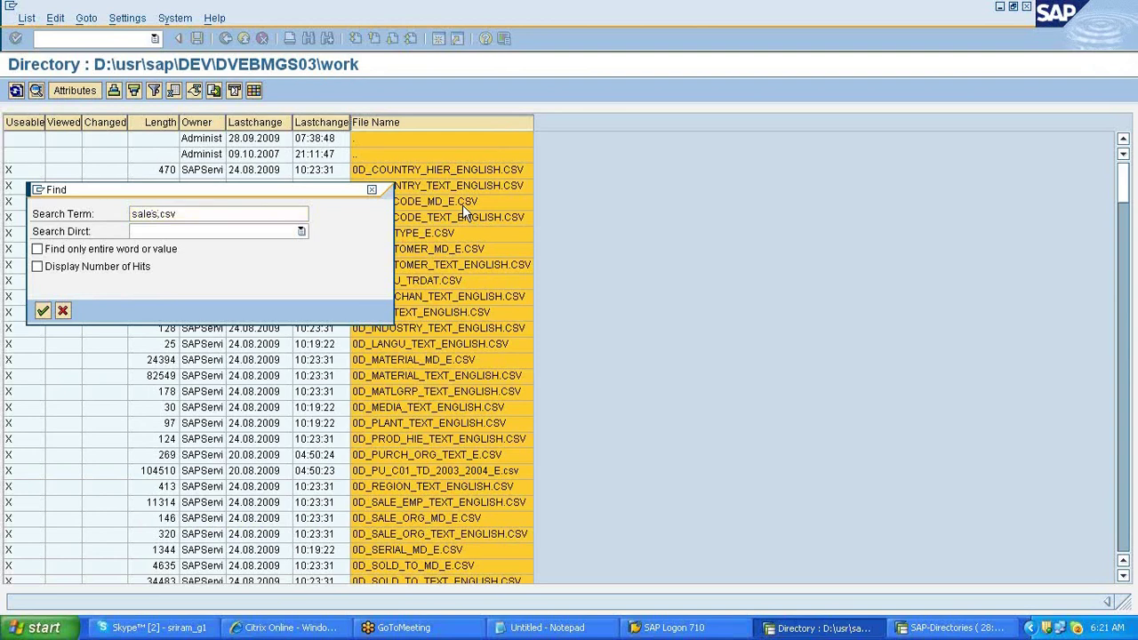
key(Return)
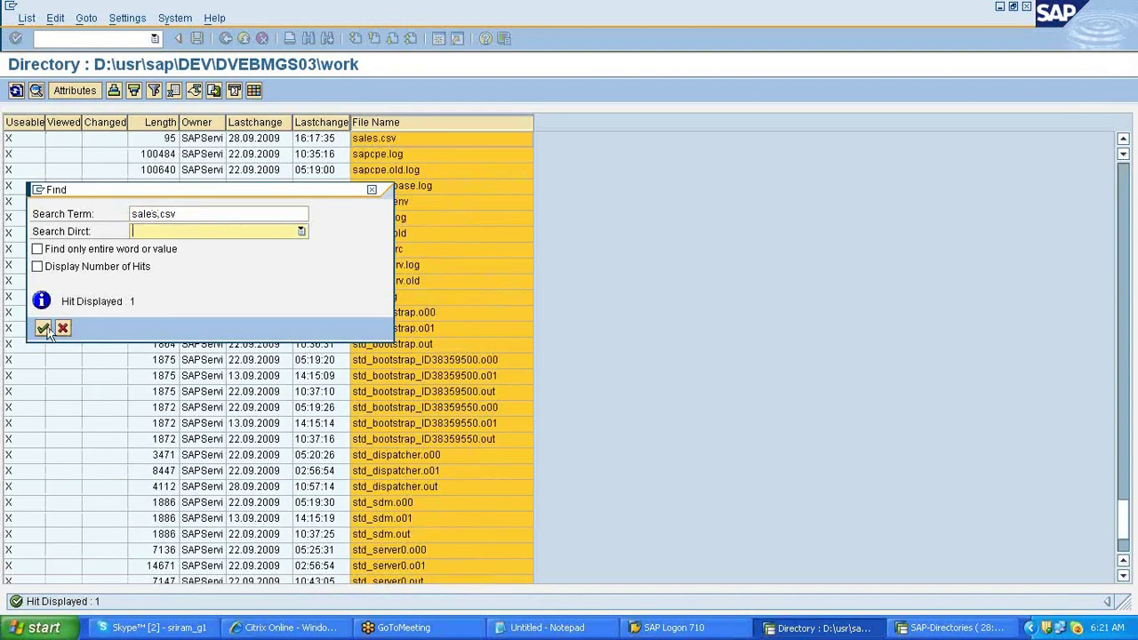
click(62, 329)
- View sales.csv's header and single data row, then return to the directory listing
click(384, 141)
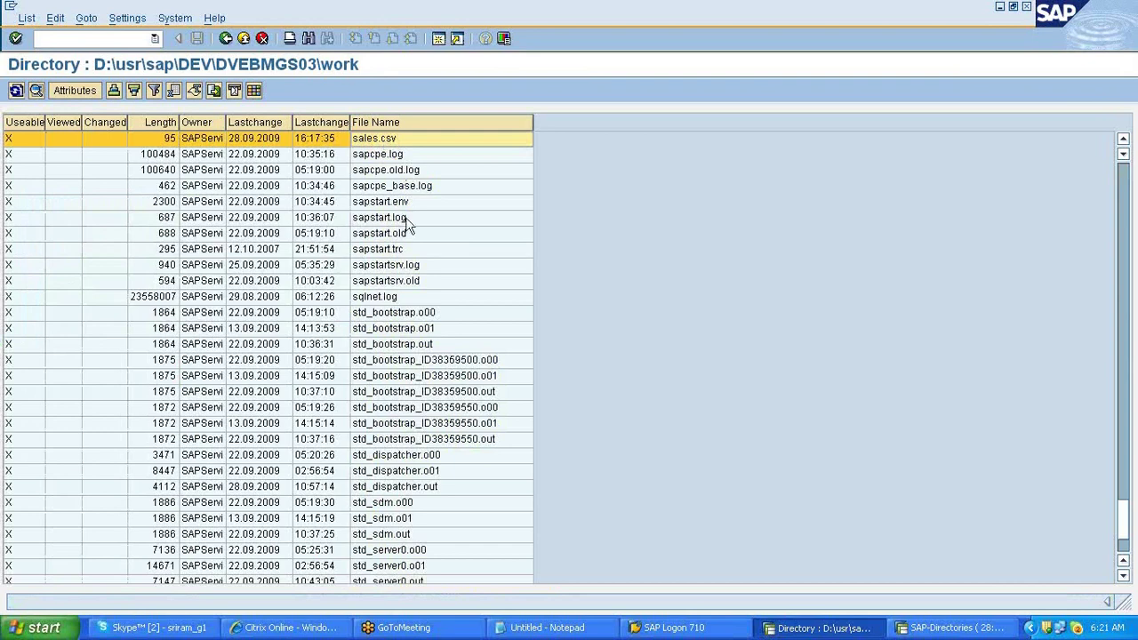
click(384, 142)
double_click(384, 142)
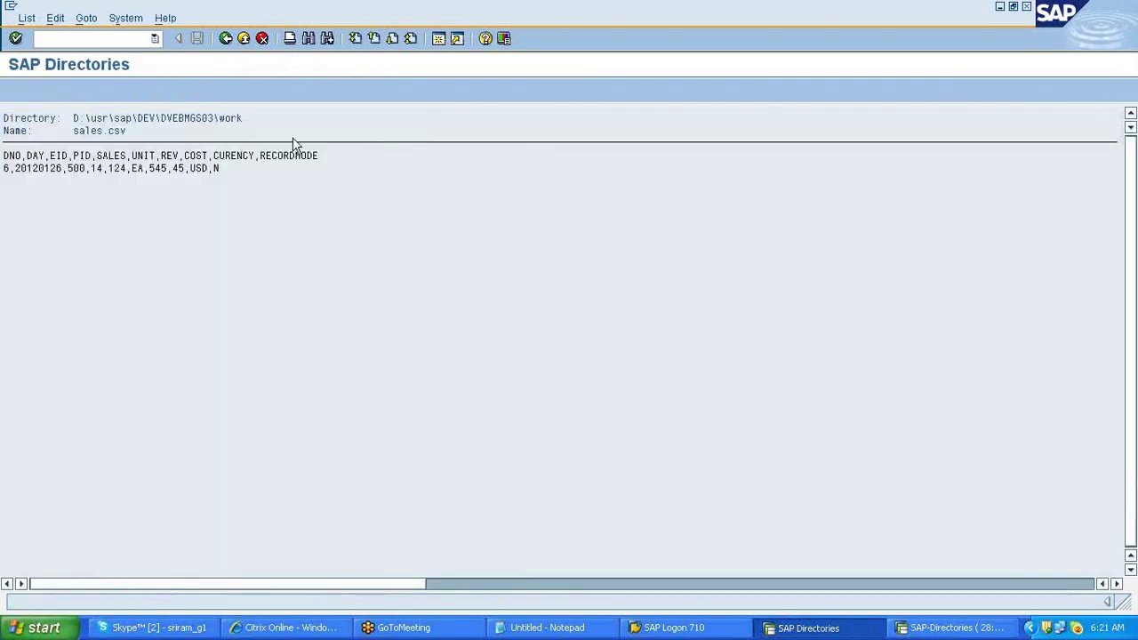
click(226, 39)
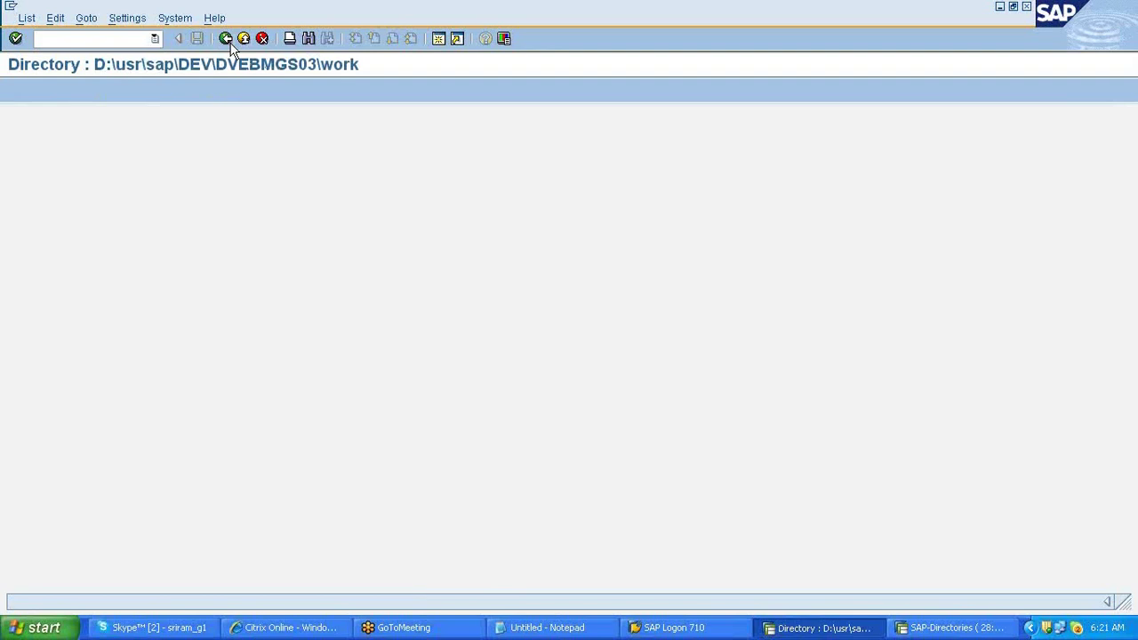
key(alt+Tab)
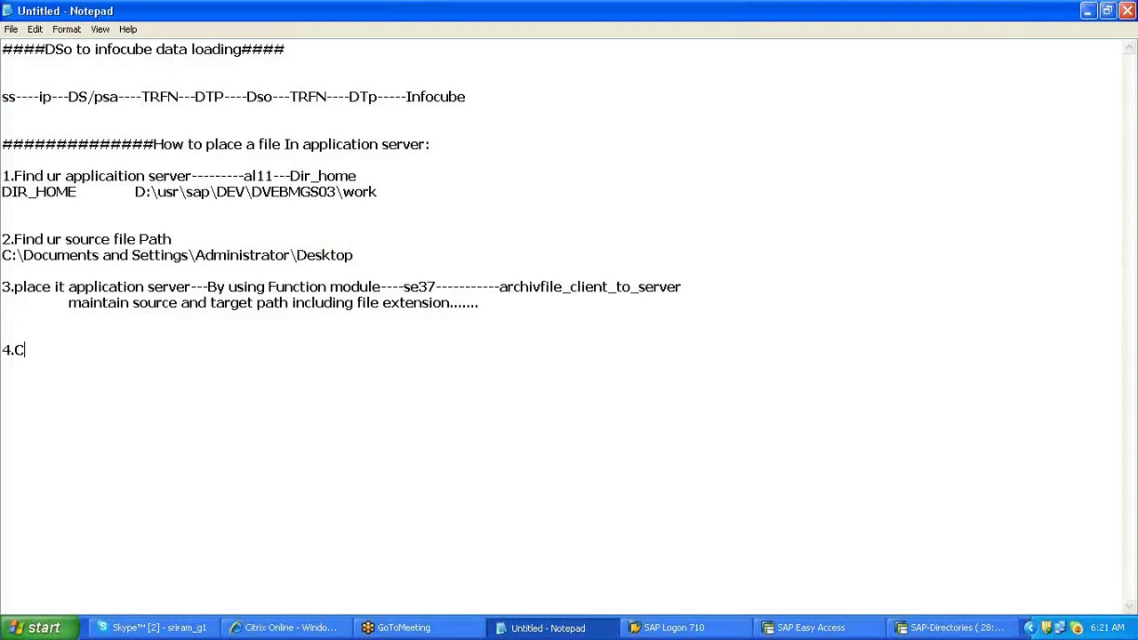
- Write step 4, 'Change the file location in data source and infopackage', fixing the typo, then minimise Notepad
text(hange the file location in data source and i9nfropackage)
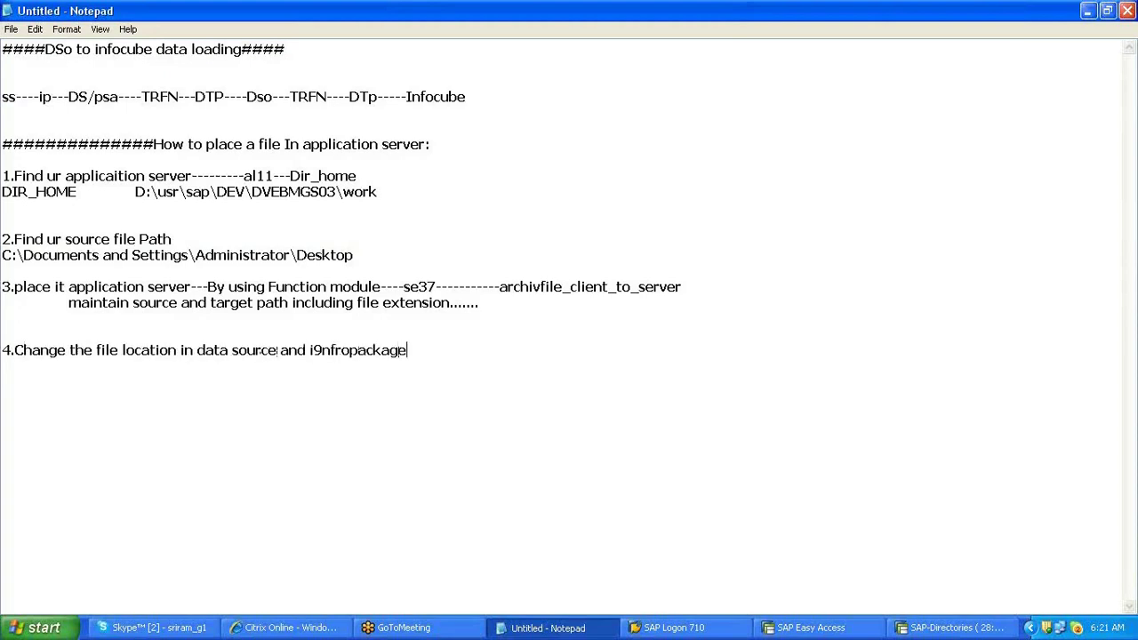
click(317, 349)
key(BackSpace)
key(BackSpace)
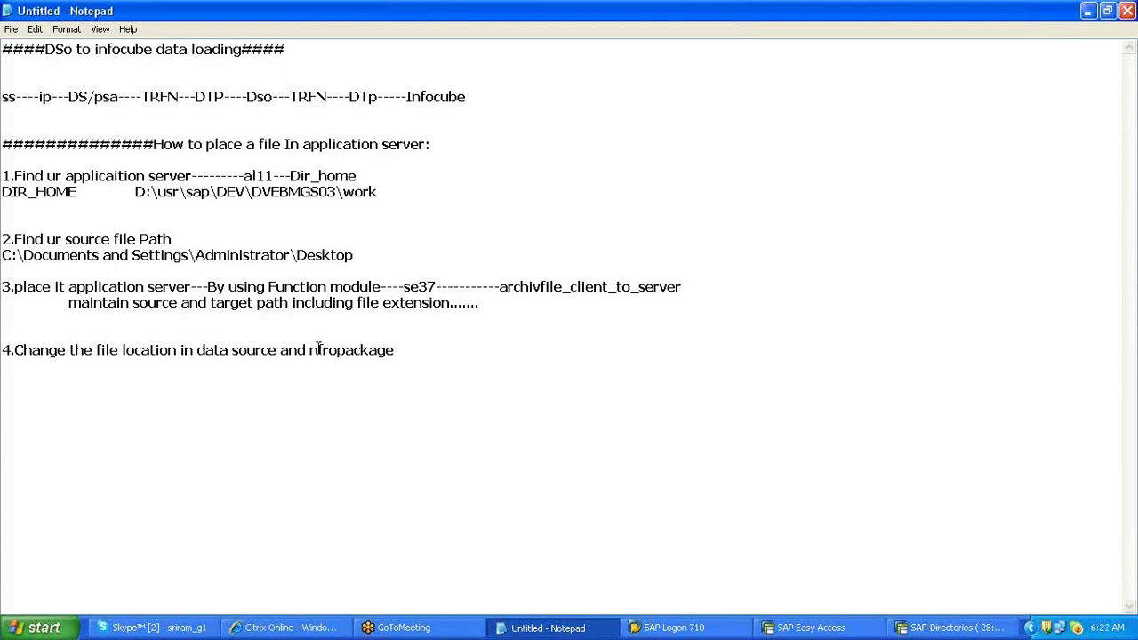
key(Delete)
key(Delete)
key(Delete)
key(Delete)
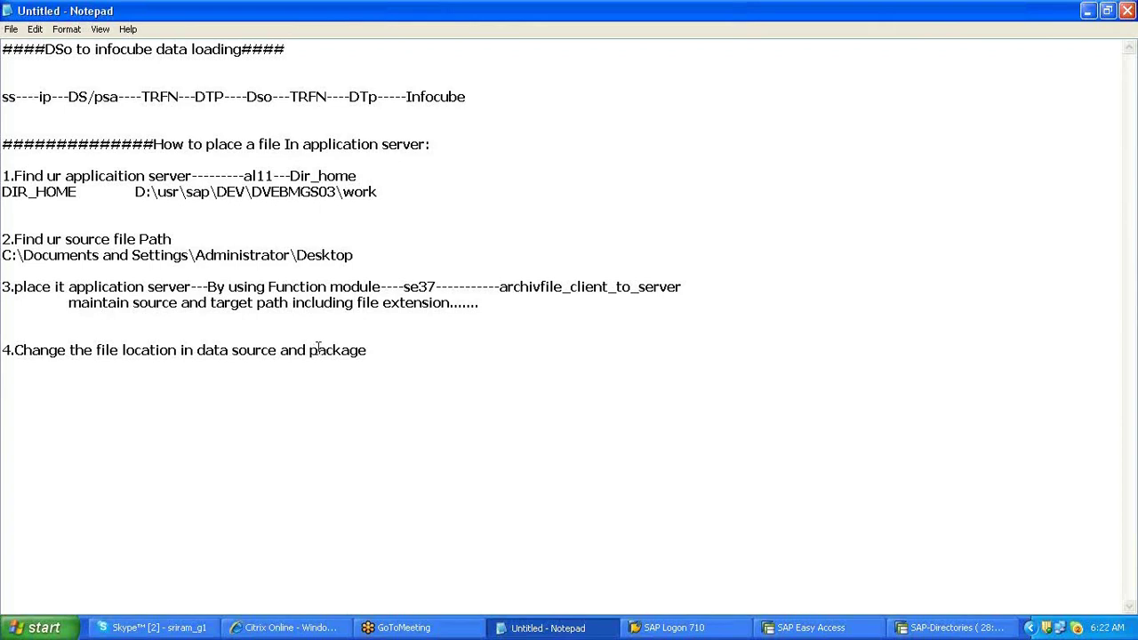
text(info)
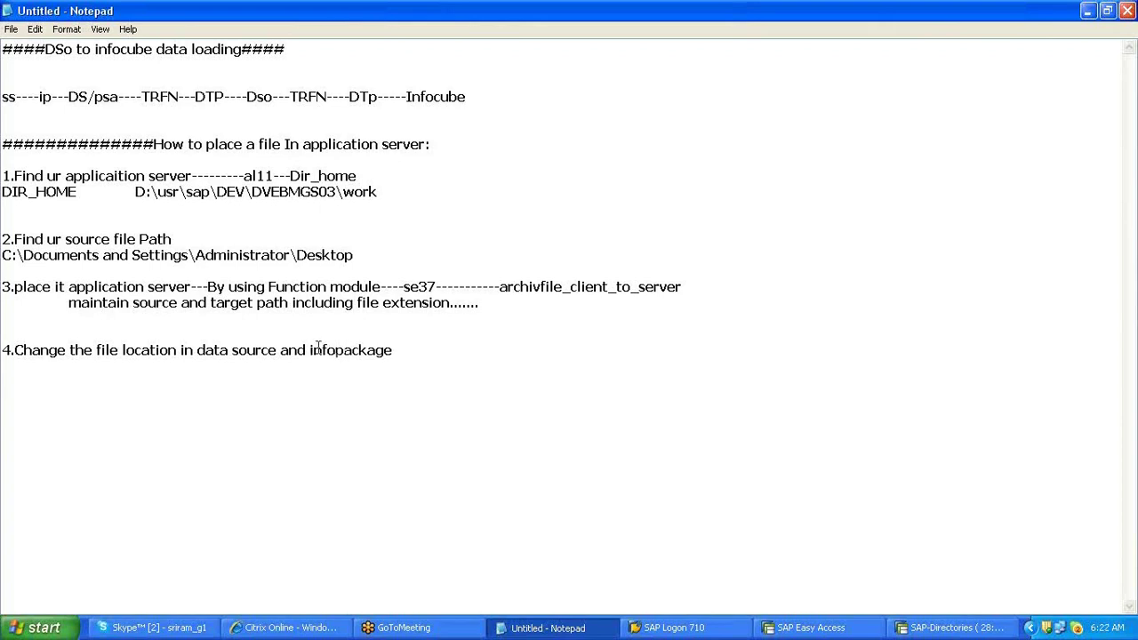
click(428, 346)
double_click(427, 346)
click(428, 346)
right_click(339, 6)
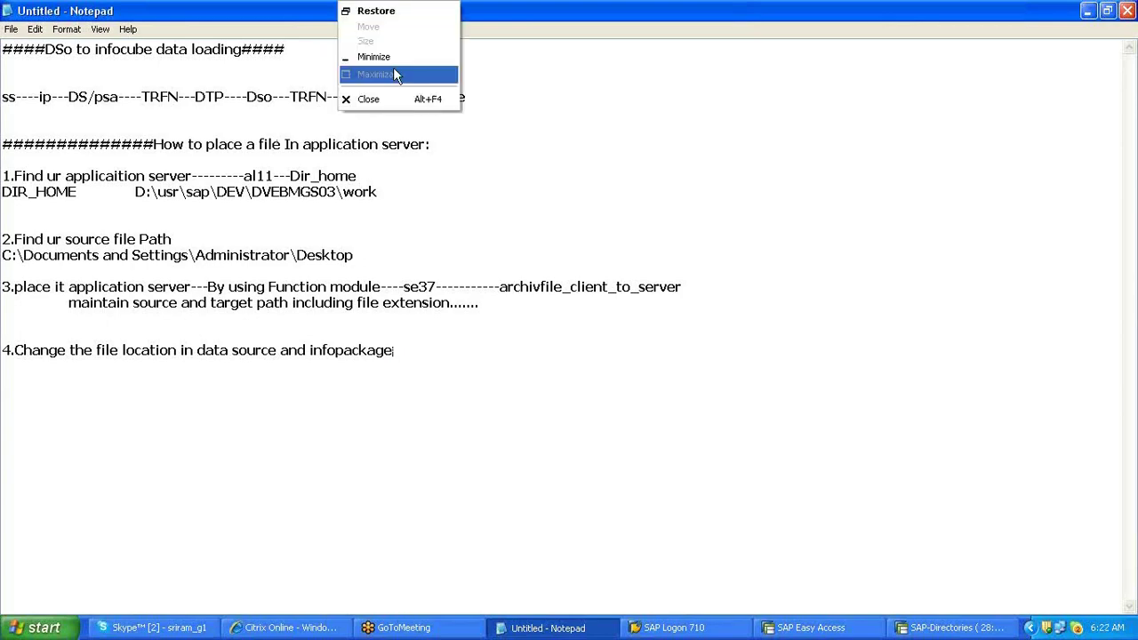
click(373, 57)
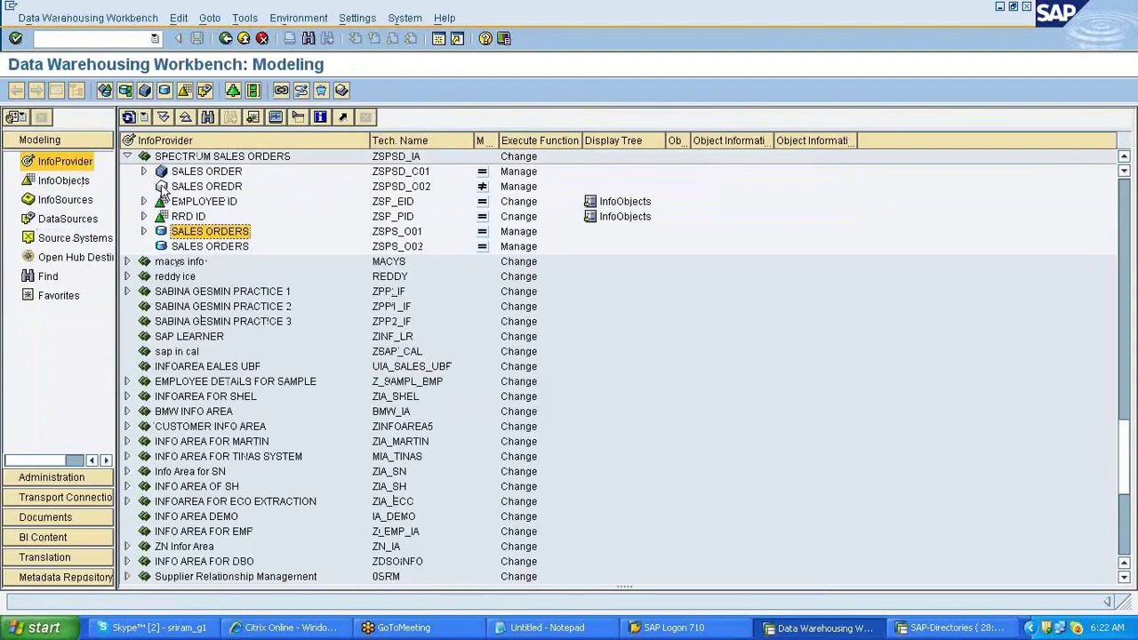
- Put DataSource ZSP_EMP_SALES in change mode with adapter 'Load Text-Type File from Application Server' and open the file lookup
click(144, 172)
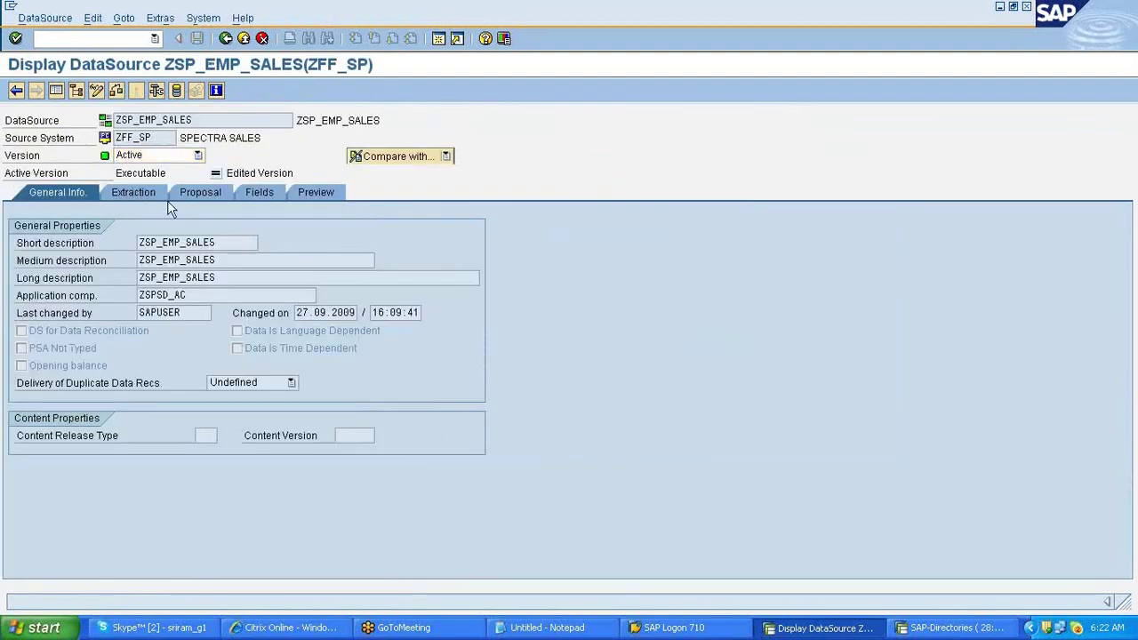
click(141, 192)
click(95, 92)
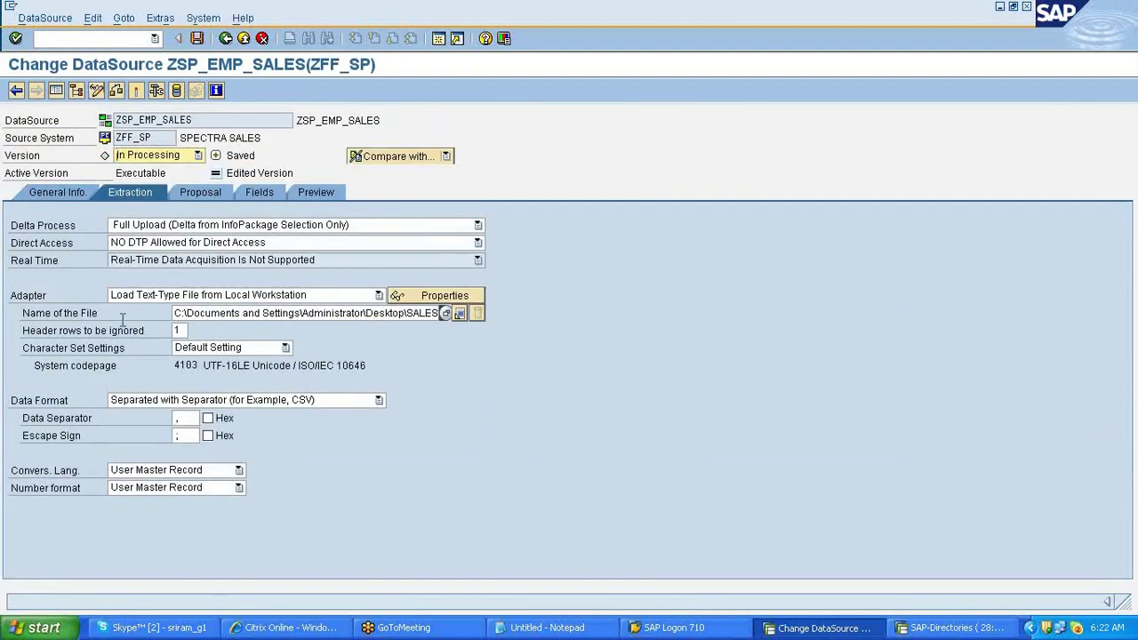
click(206, 296)
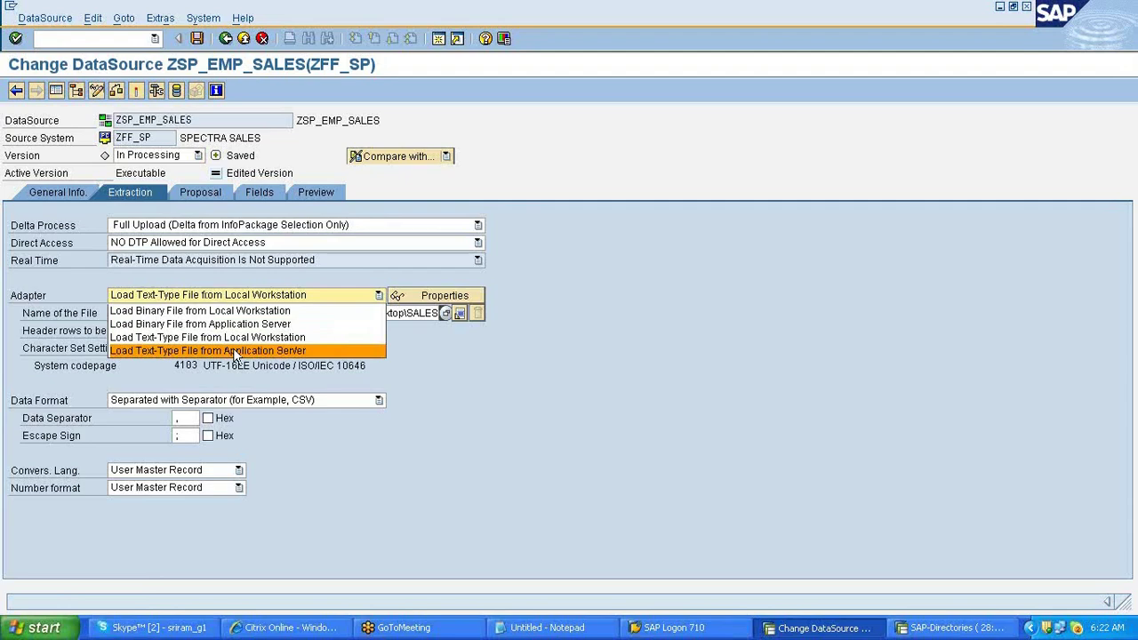
click(235, 351)
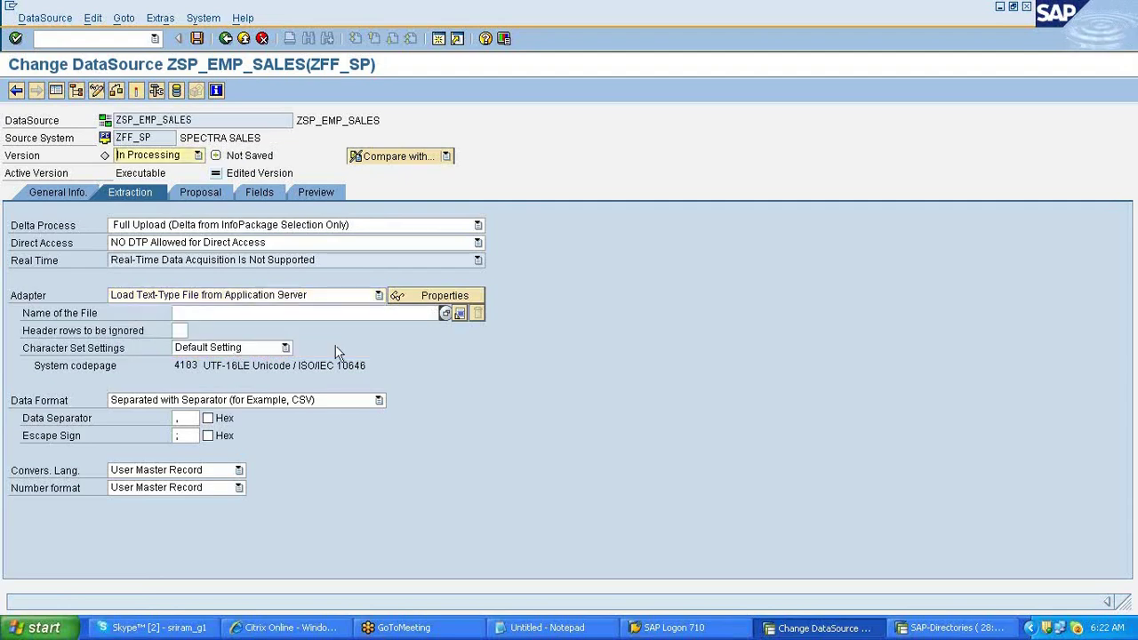
click(445, 313)
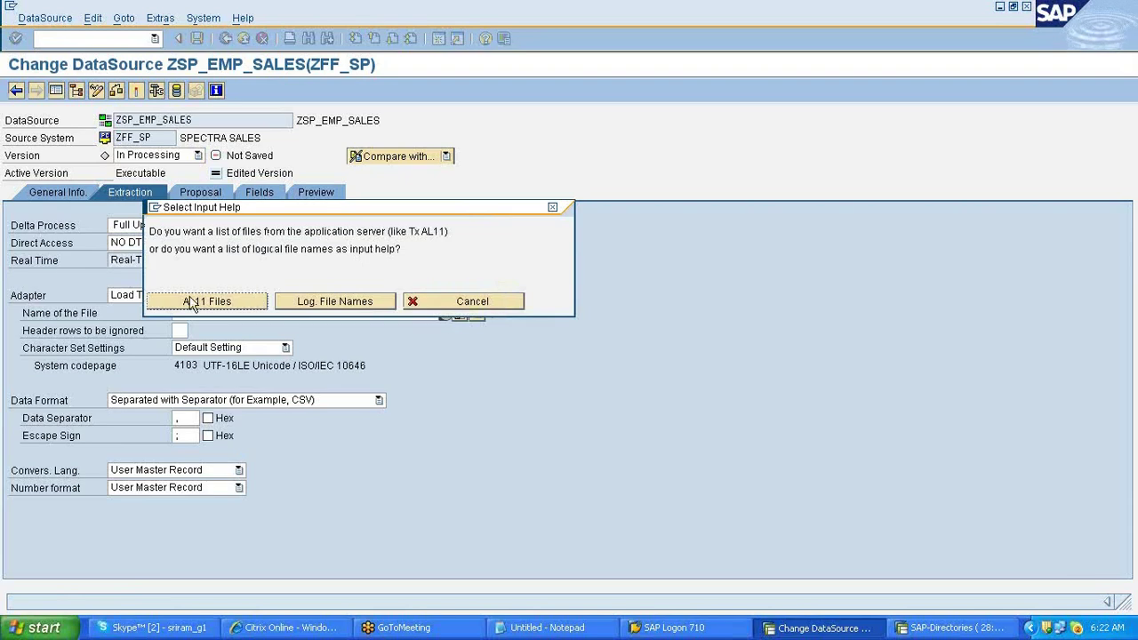
- Browse the DIR_HOME work directory through AL11 Files, scrolling to find sales.csv
click(192, 303)
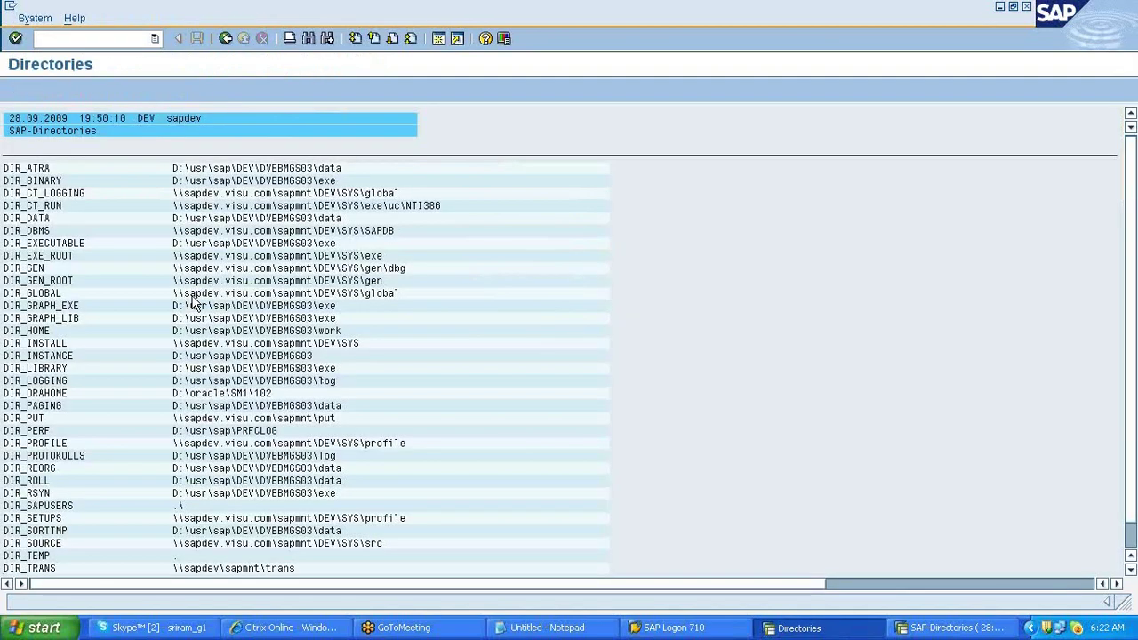
double_click(34, 335)
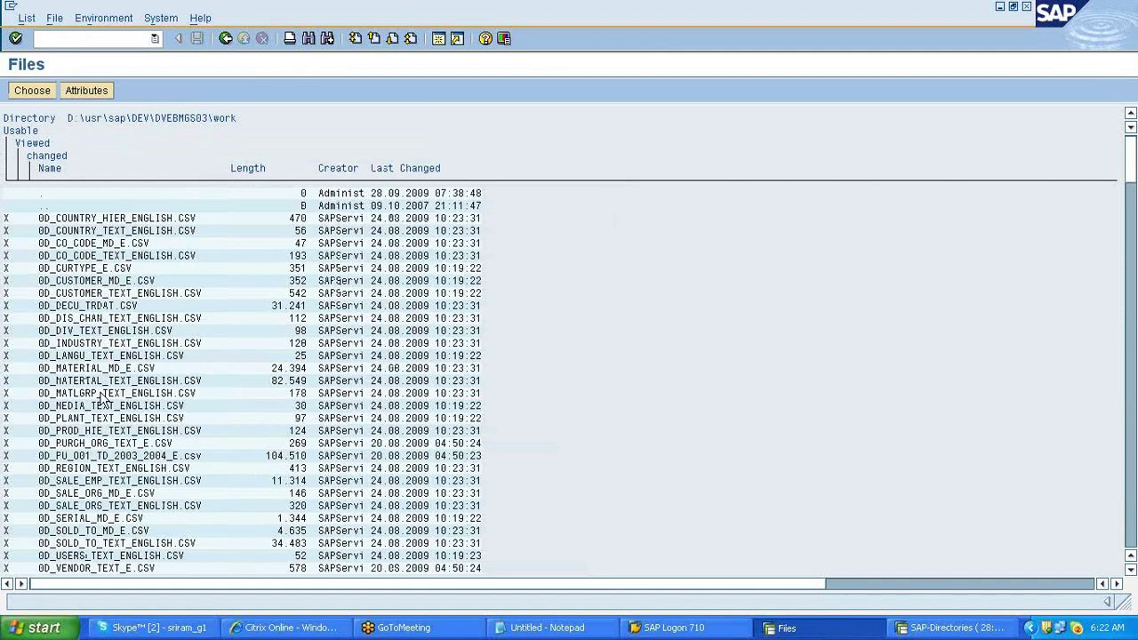
click(101, 393)
scroll(107, 471, down, 4)
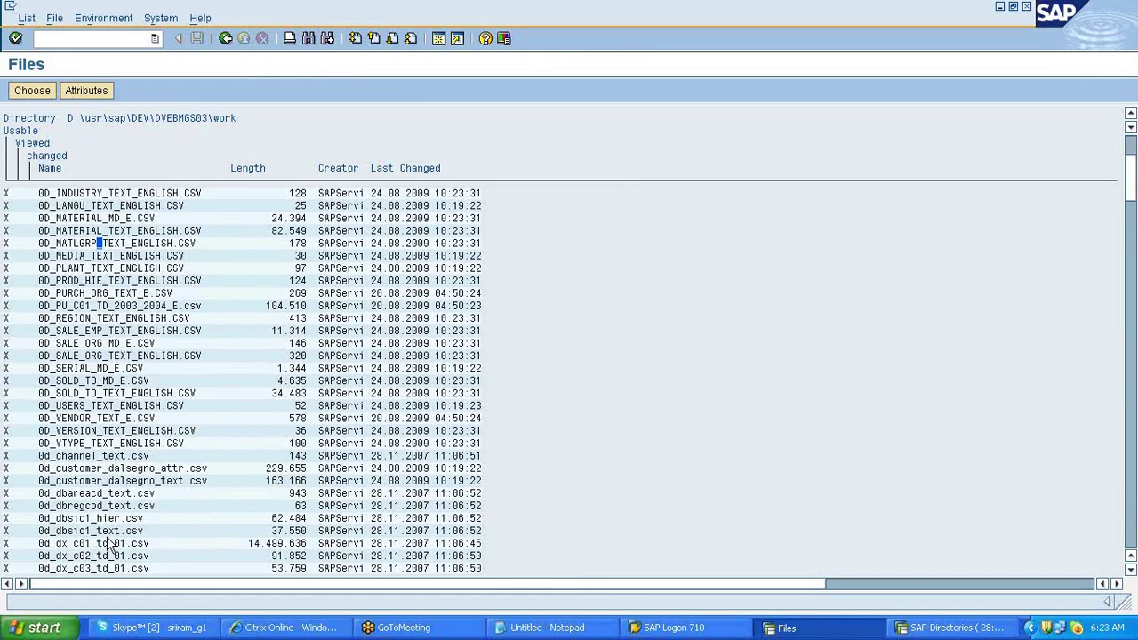
scroll(107, 544, down, 2)
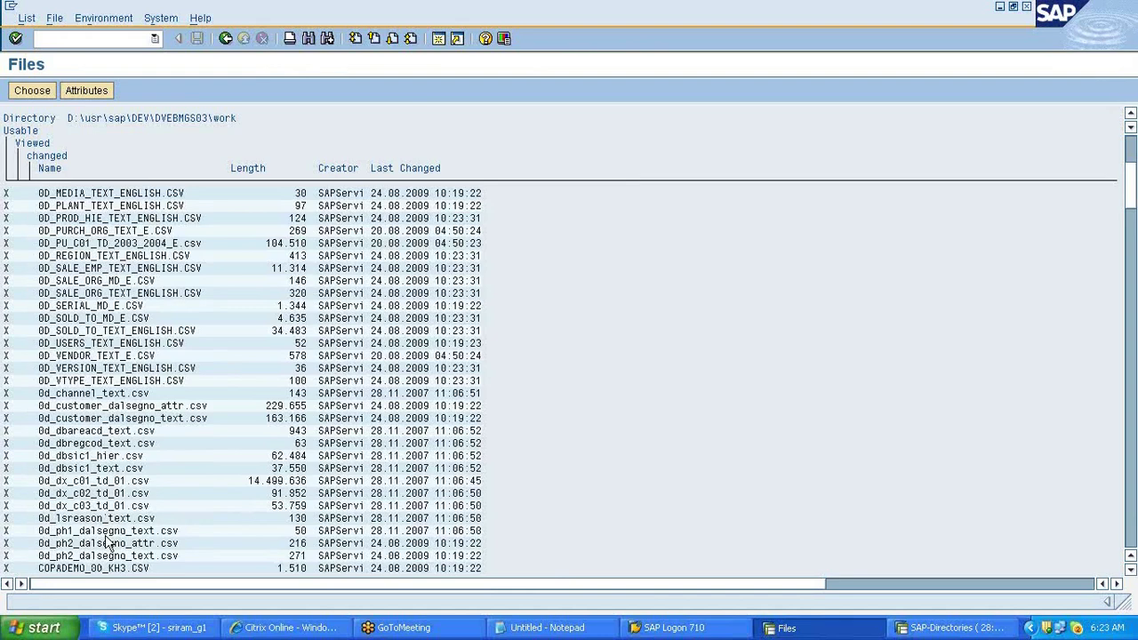
scroll(106, 544, down, 2)
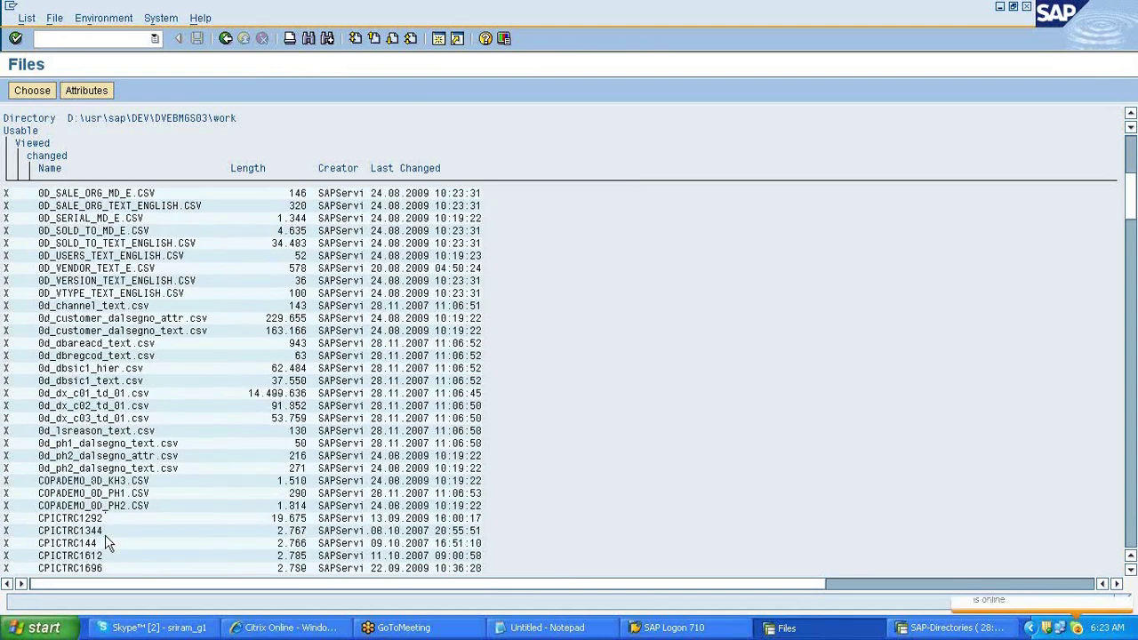
scroll(106, 544, down, 10)
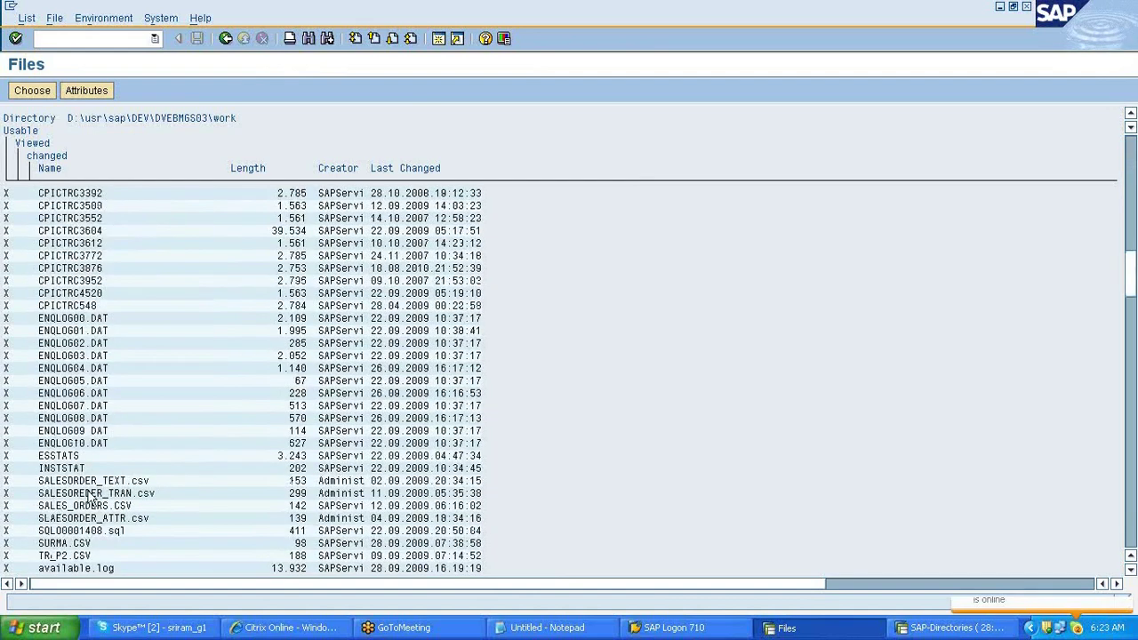
scroll(91, 498, down, 1)
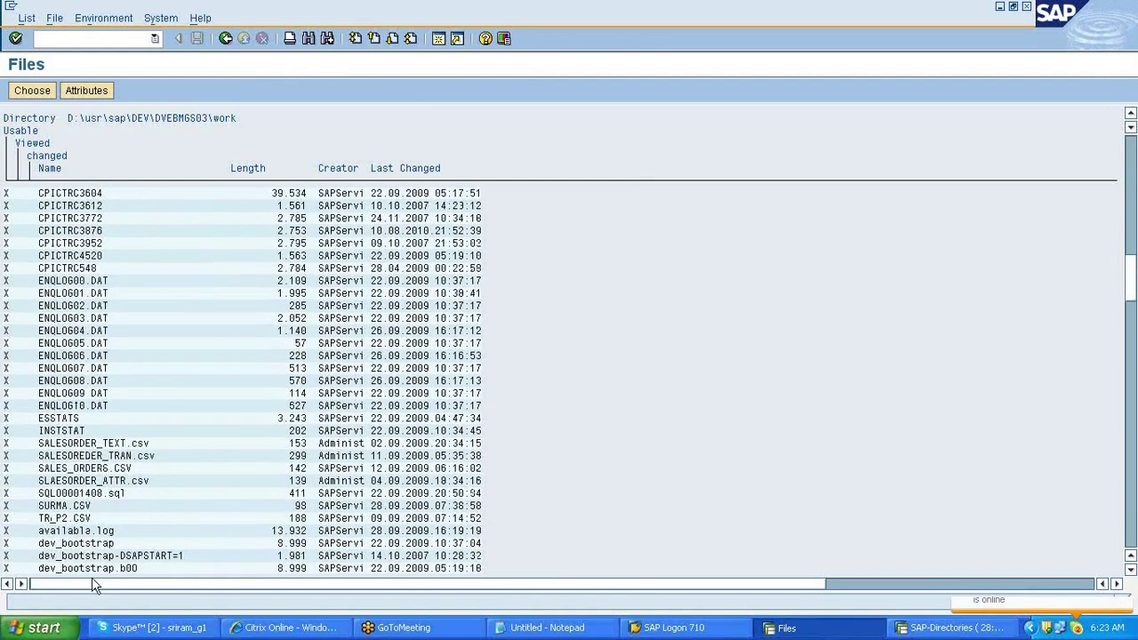
scroll(92, 577, down, 10)
scroll(91, 577, down, 10)
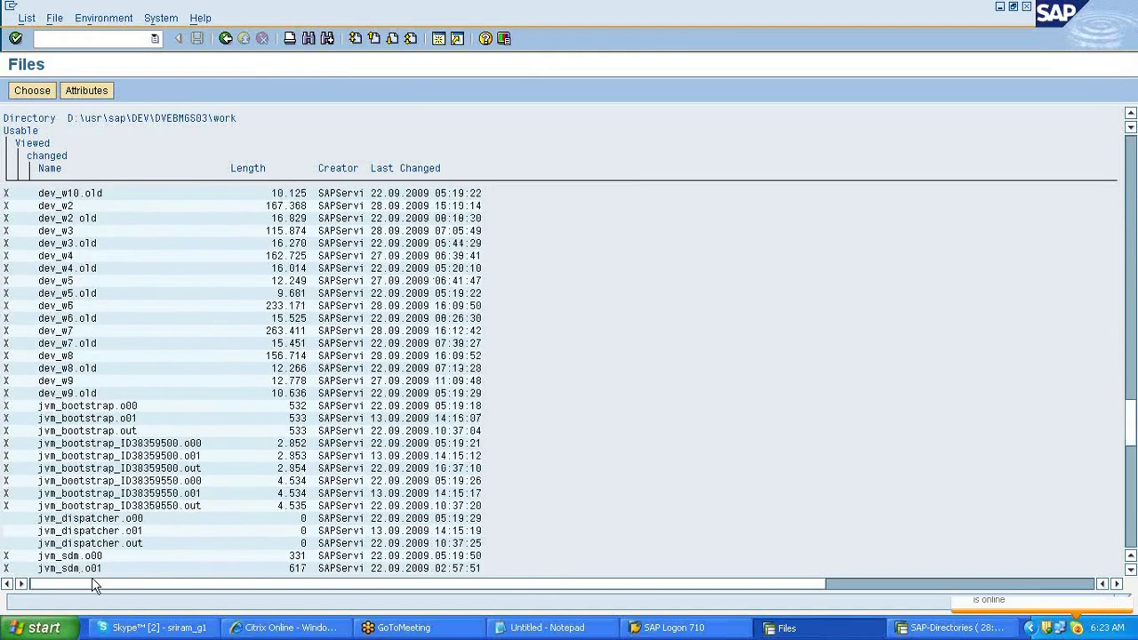
scroll(91, 577, down, 10)
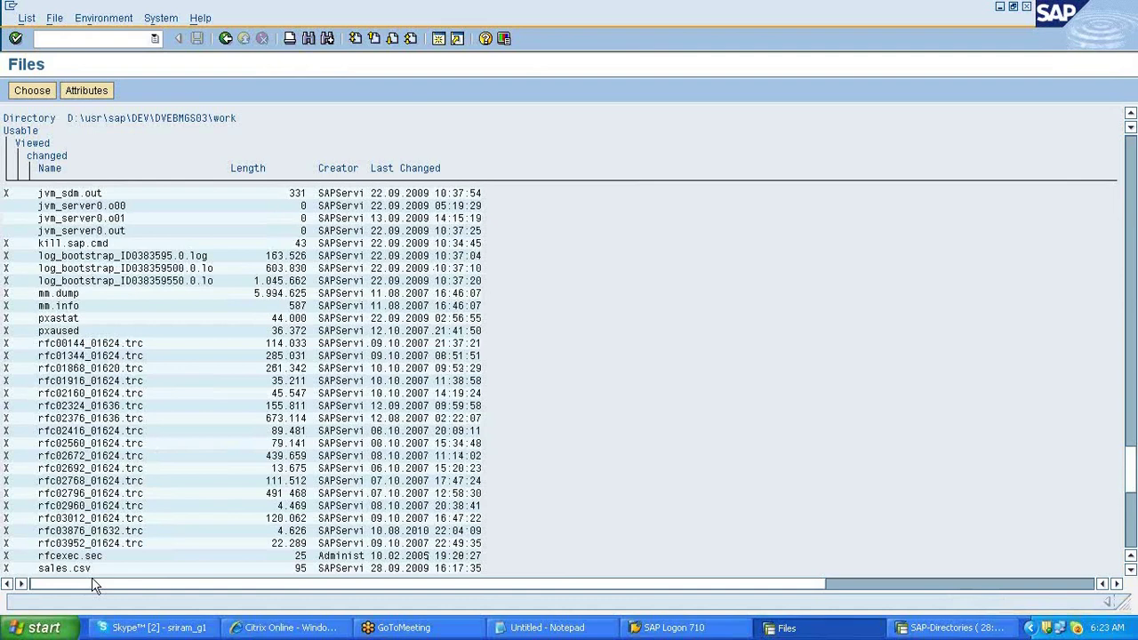
scroll(91, 577, down, 1)
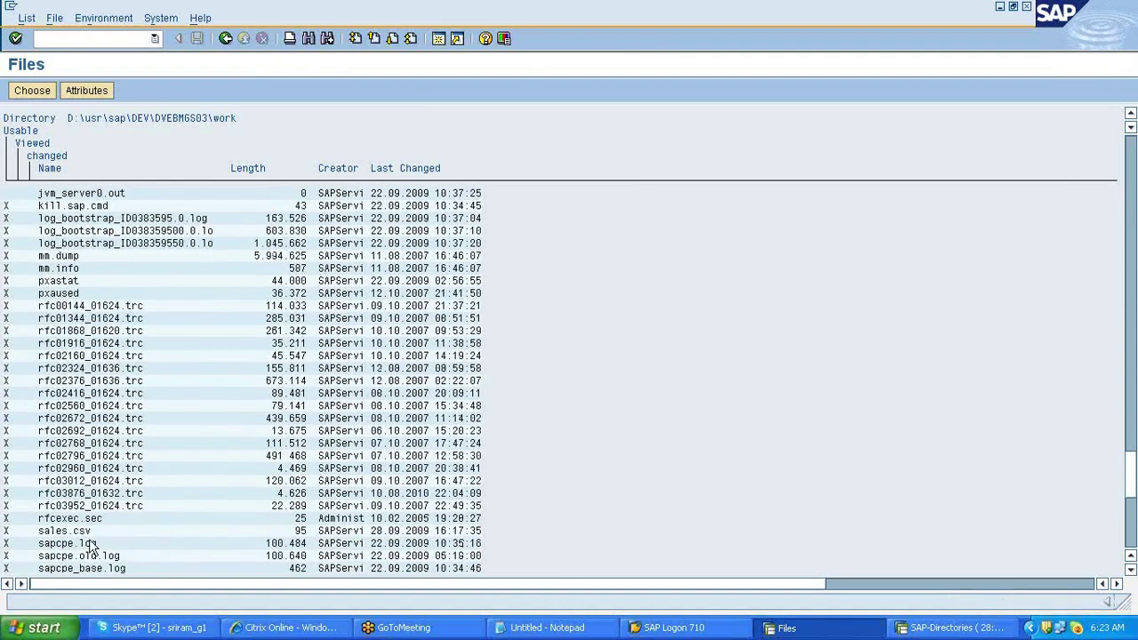
- Set the DataSource file name to the work directory's sales.csv and activate it
double_click(92, 543)
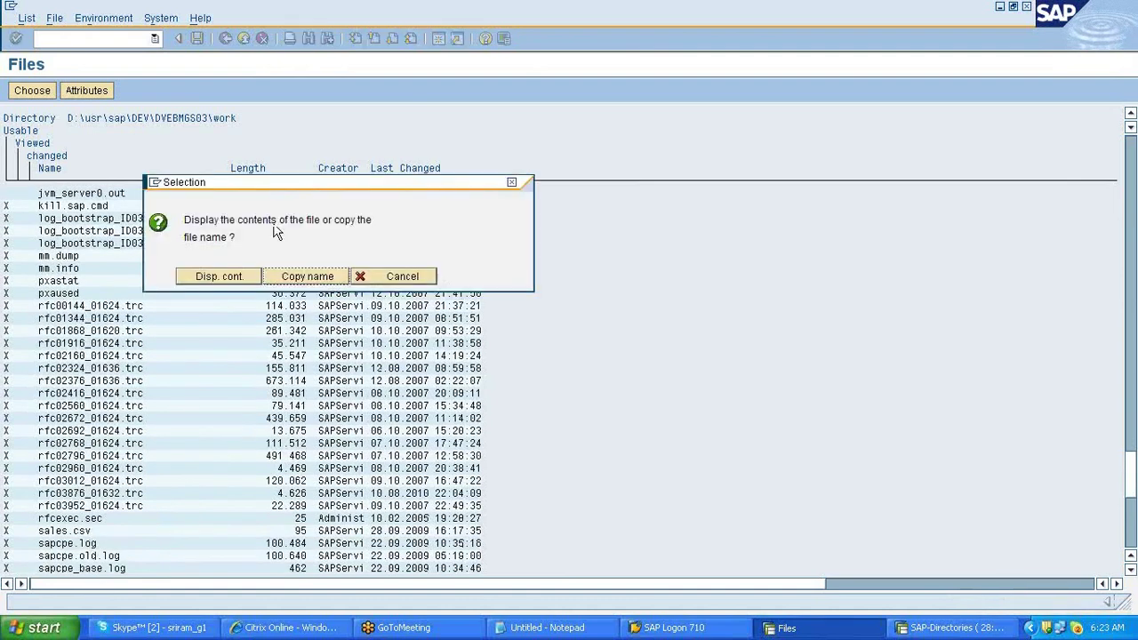
click(300, 276)
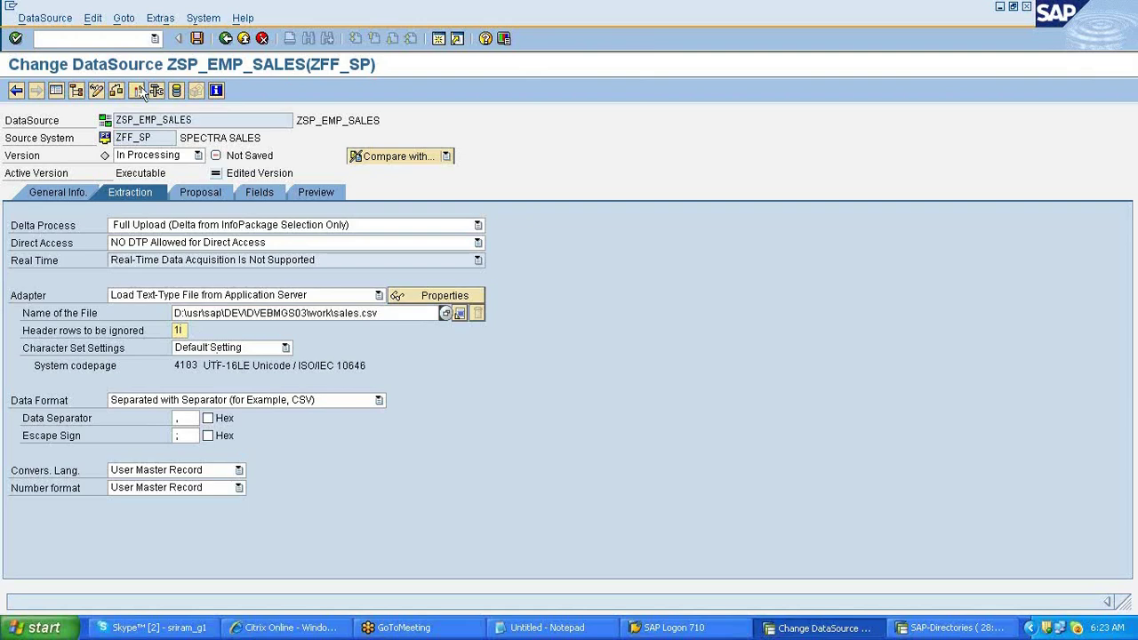
click(138, 91)
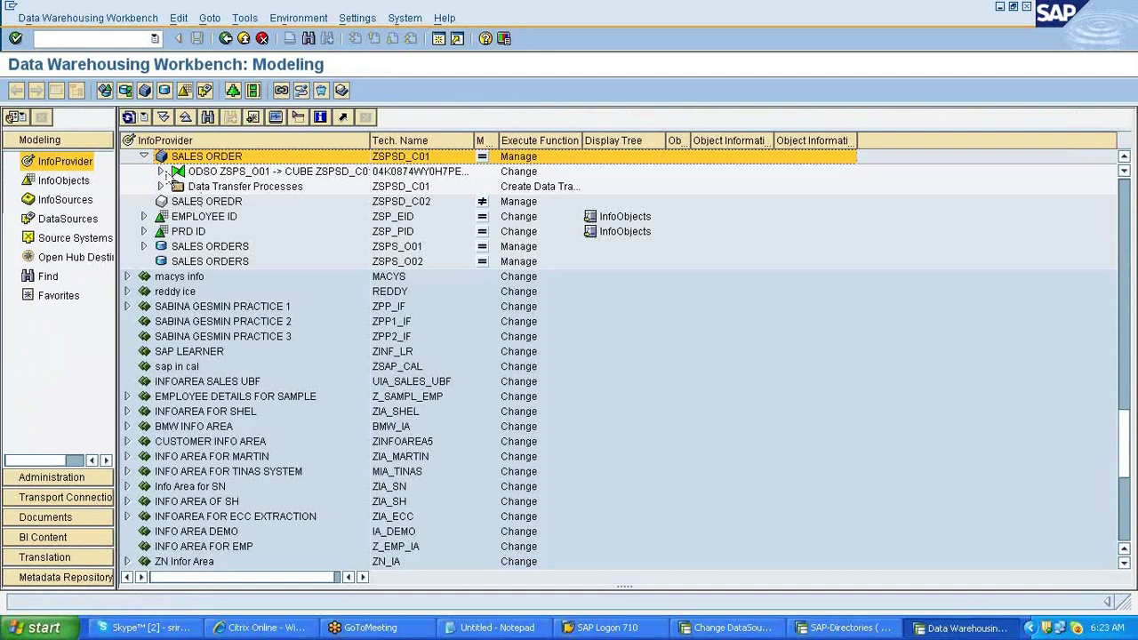
- Set the zip_emp_sales InfoPackage adapter to Load Text-Type File from Application Server
click(161, 171)
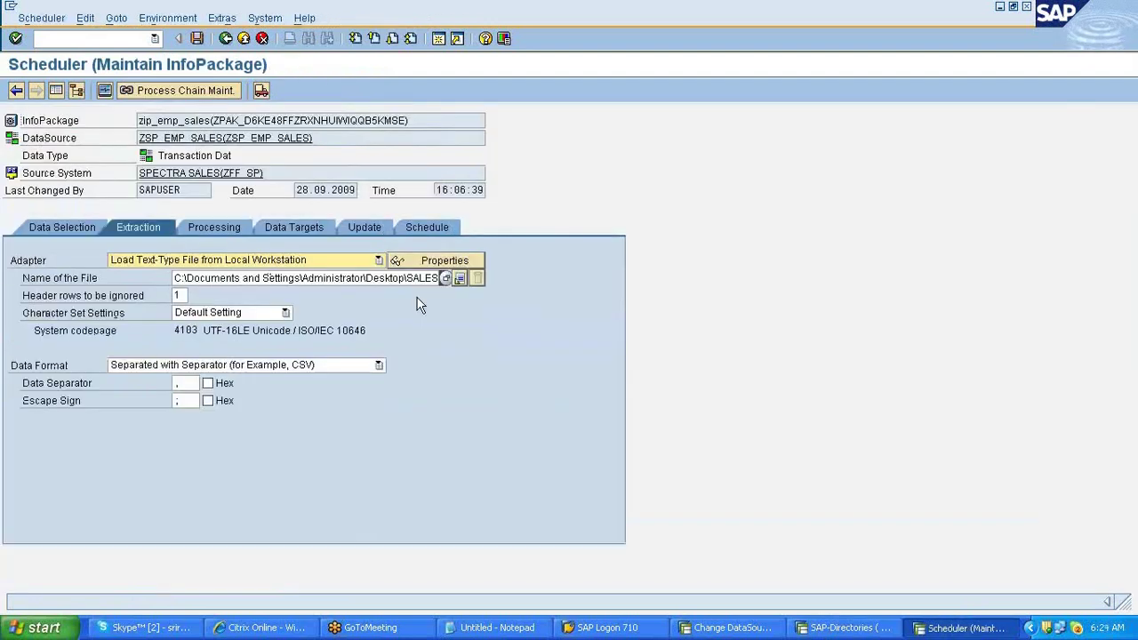
click(378, 260)
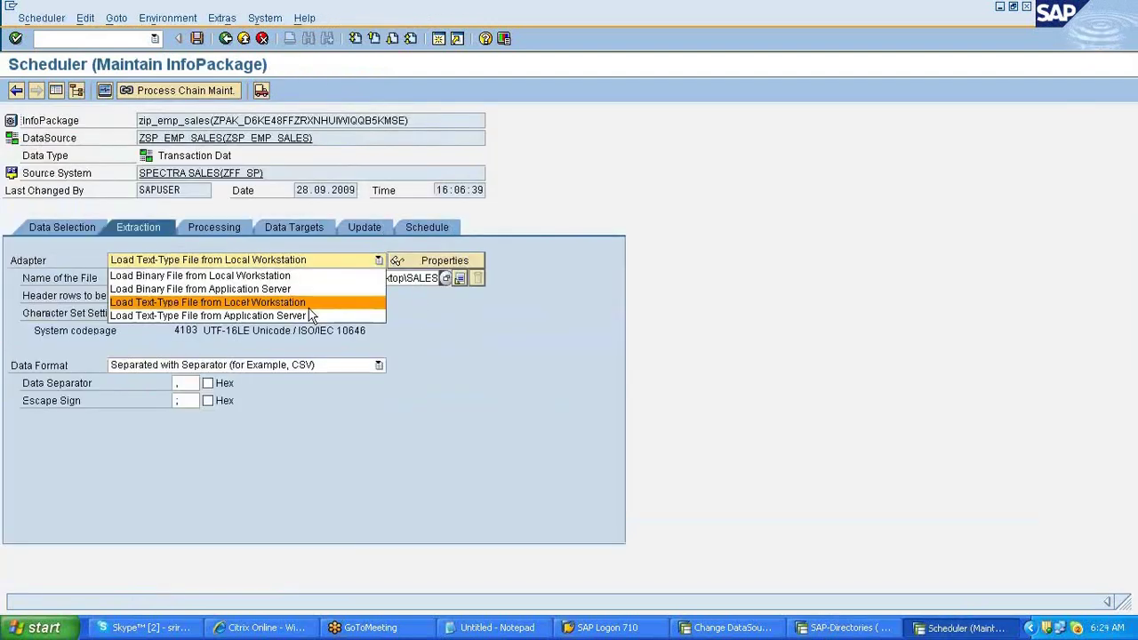
click(307, 301)
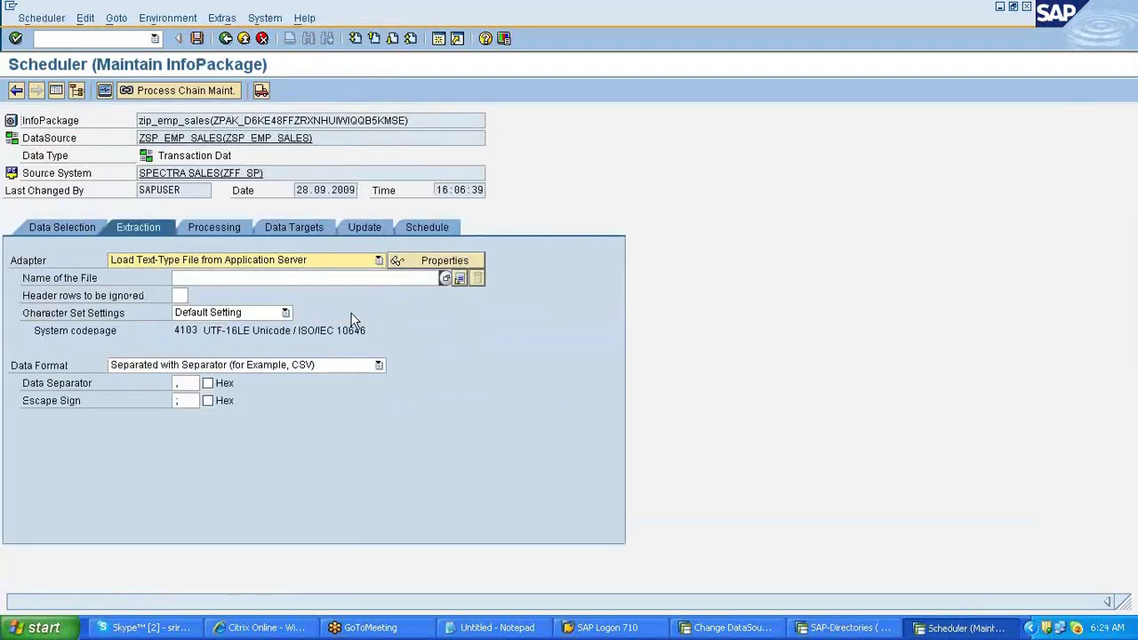
- Pick sales.csv from the DIR_HOME work directory as the InfoPackage's file name
click(446, 278)
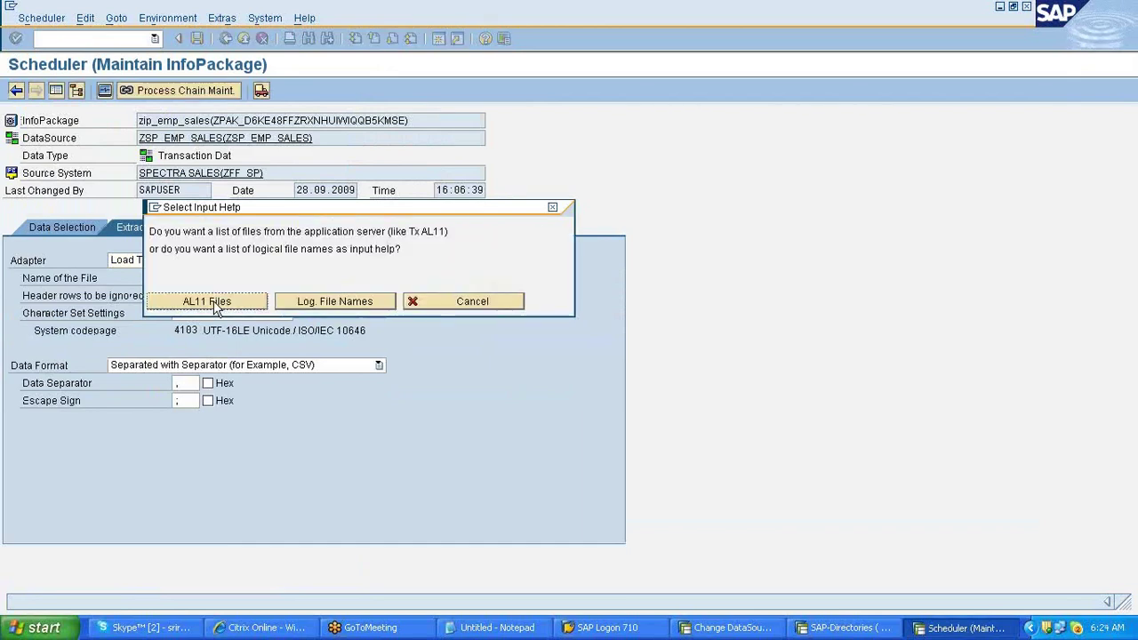
click(212, 302)
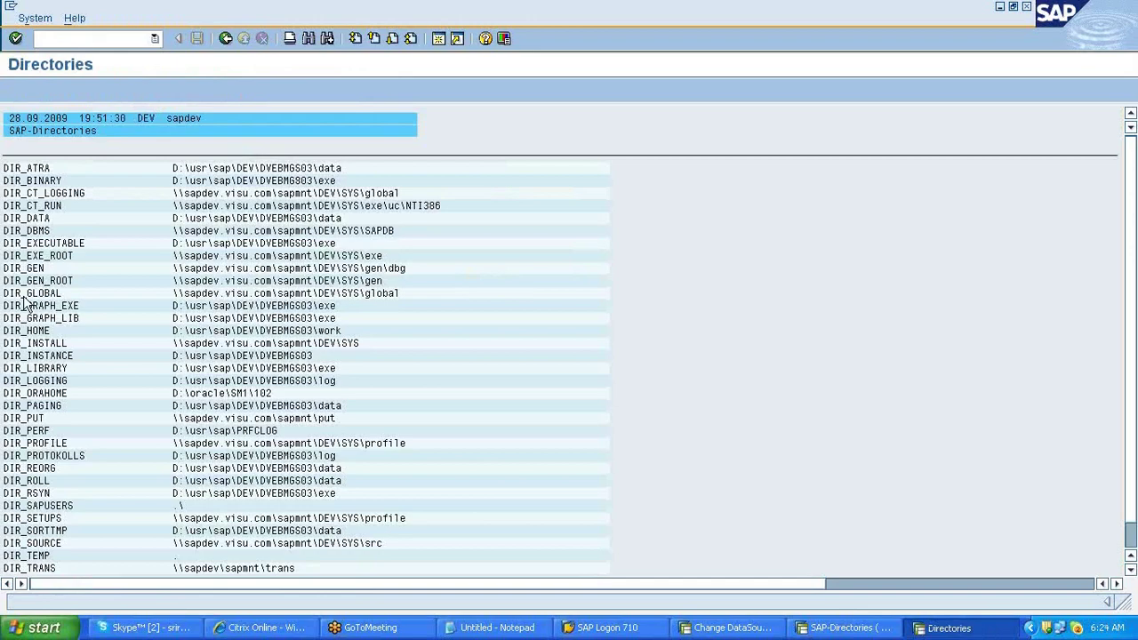
double_click(52, 330)
scroll(127, 399, down, 10)
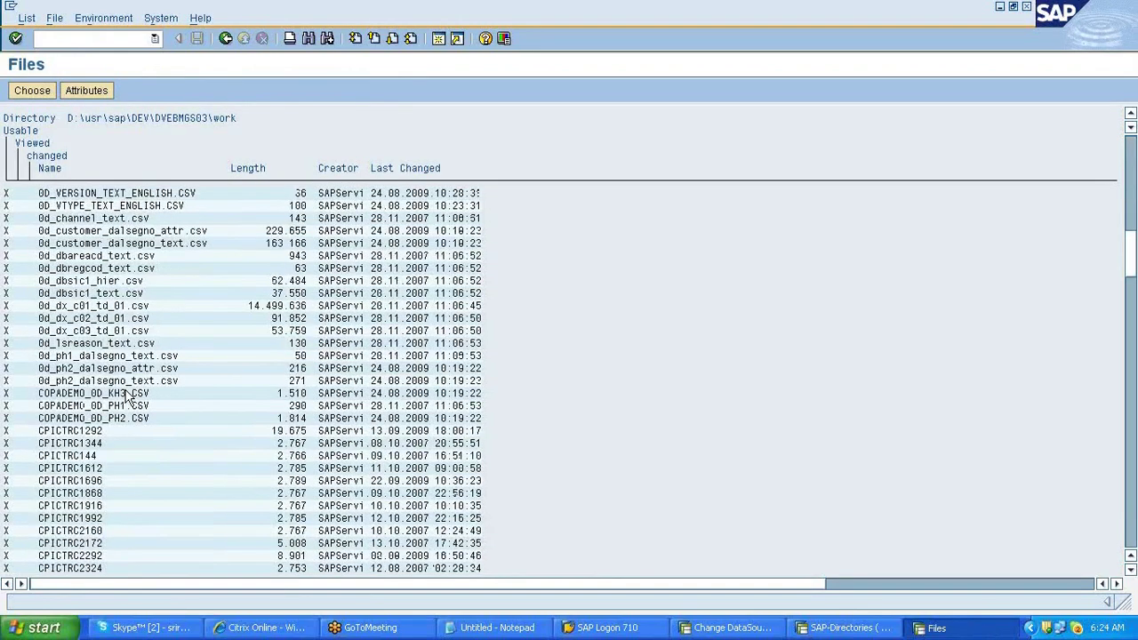
scroll(127, 397, down, 15)
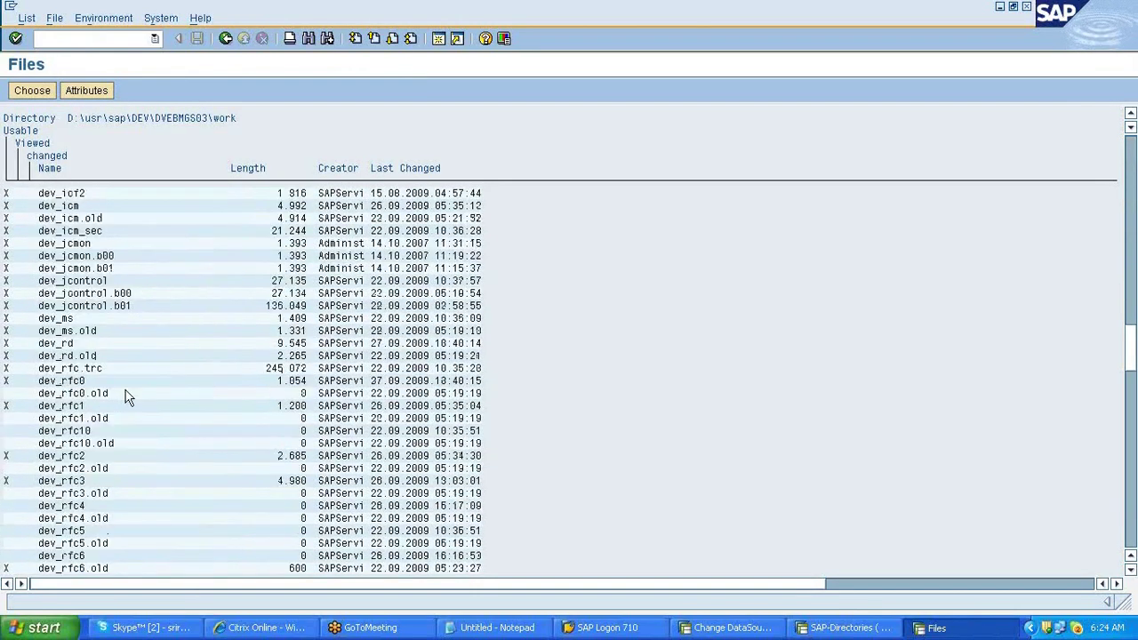
scroll(127, 397, down, 20)
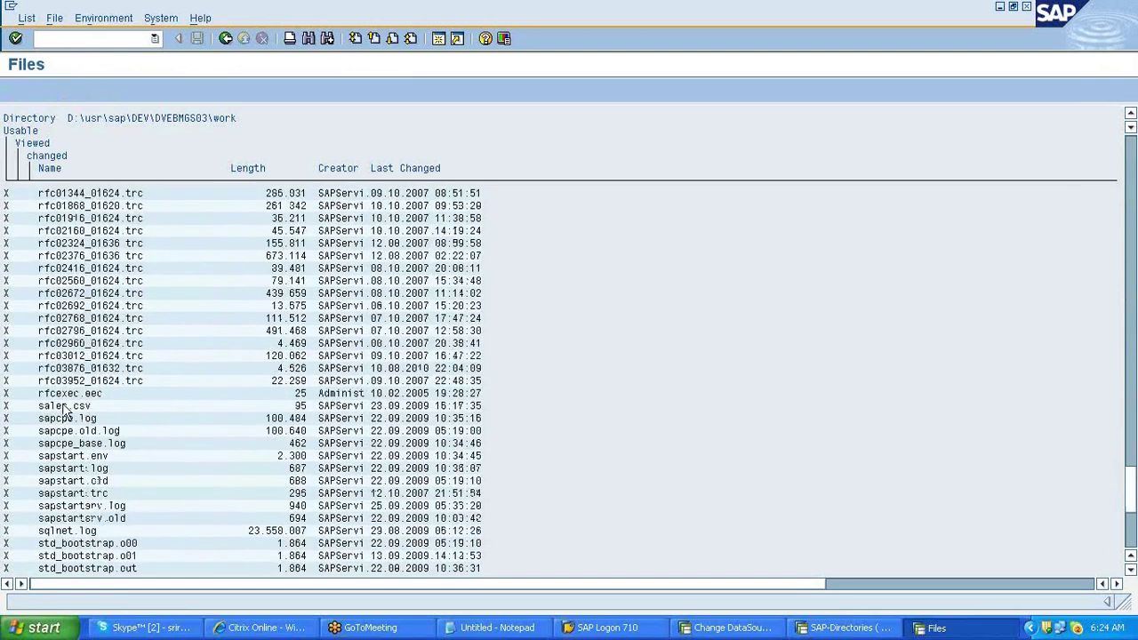
double_click(235, 322)
click(307, 277)
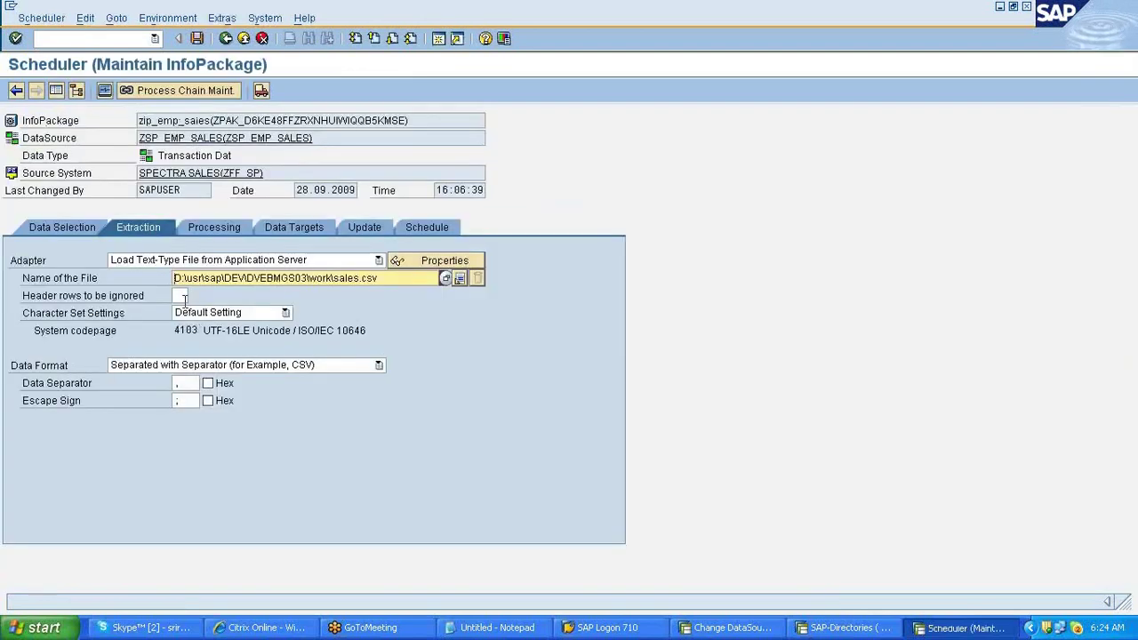
- Enter 1 header row to ignore and show the InfoPackage's Schedule settings
click(181, 296)
text(1)
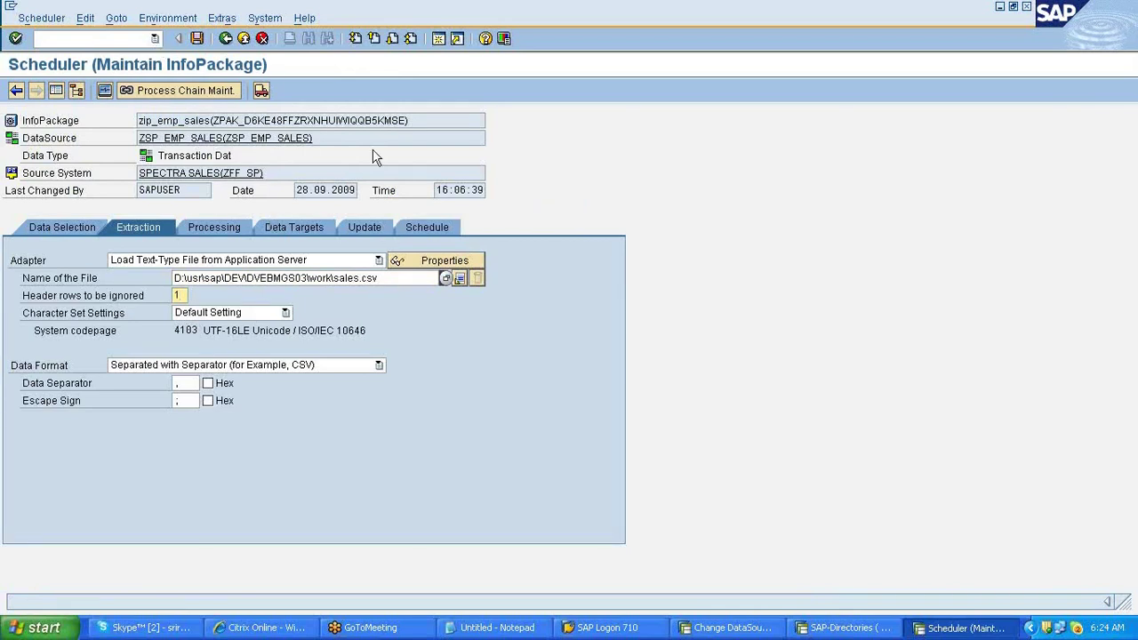
click(427, 226)
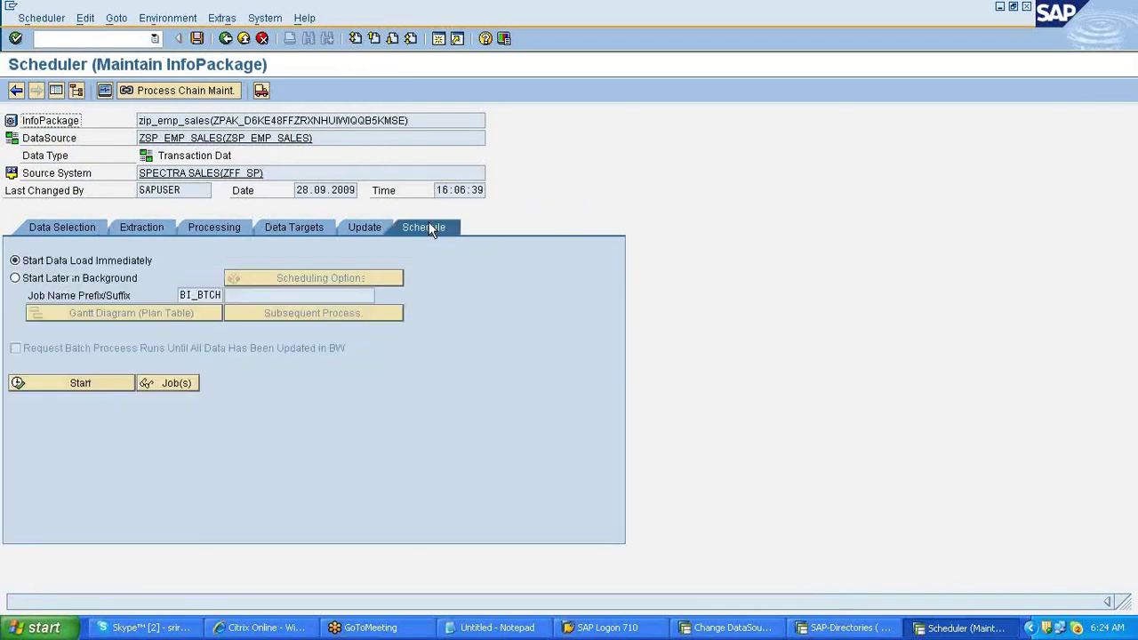
click(52, 260)
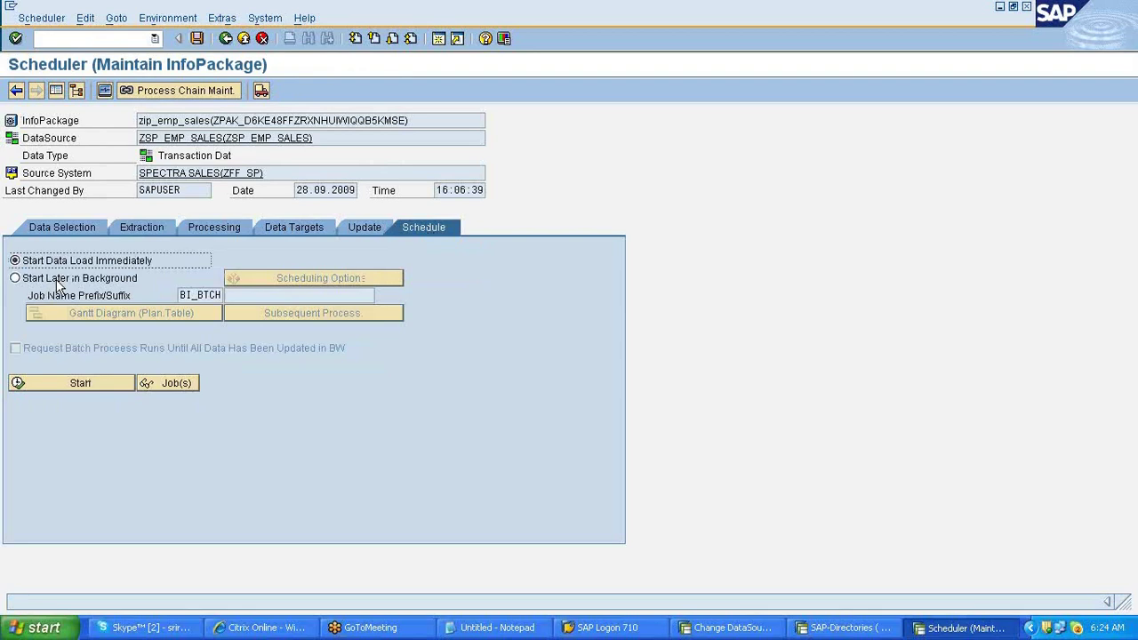
- Schedule the load later in background with an immediate start, and try the Periodic job period choices
click(57, 281)
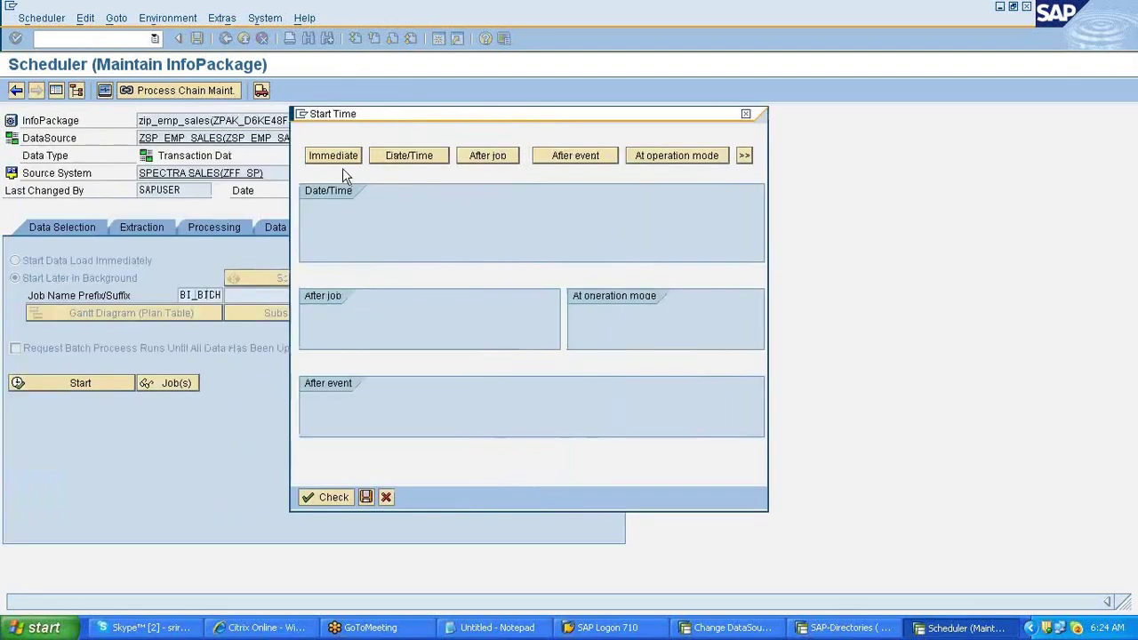
click(338, 161)
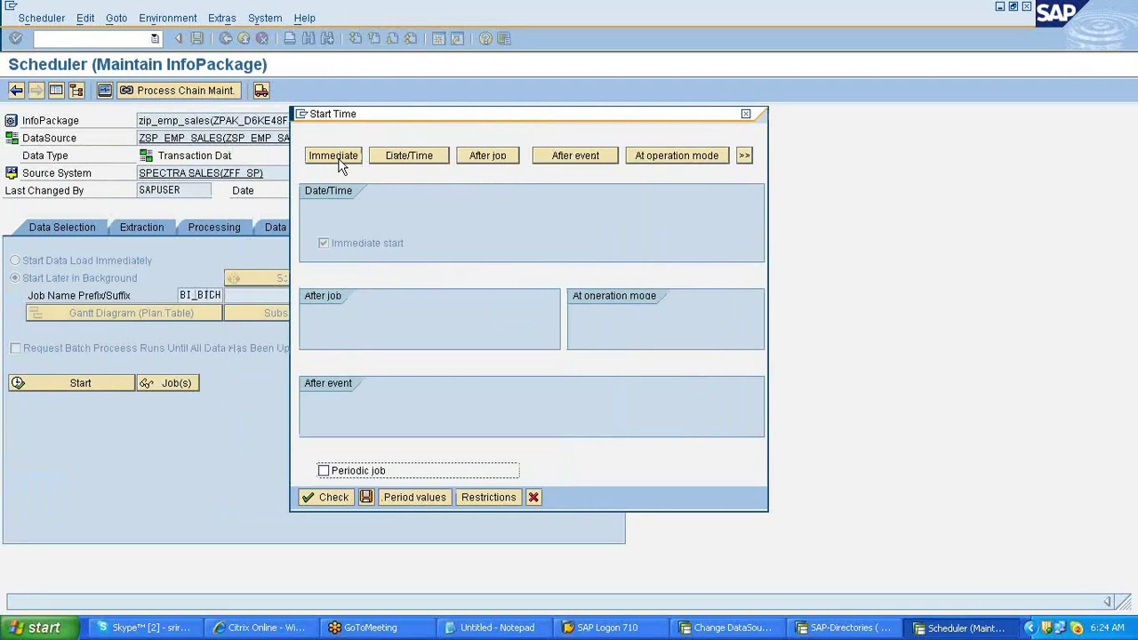
click(370, 397)
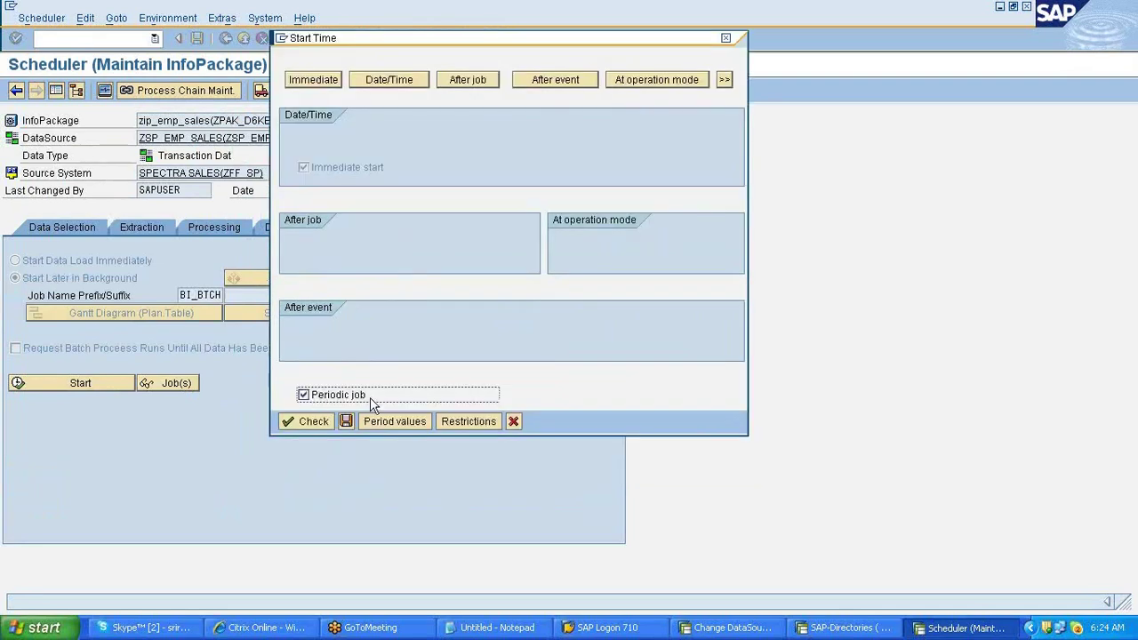
click(396, 424)
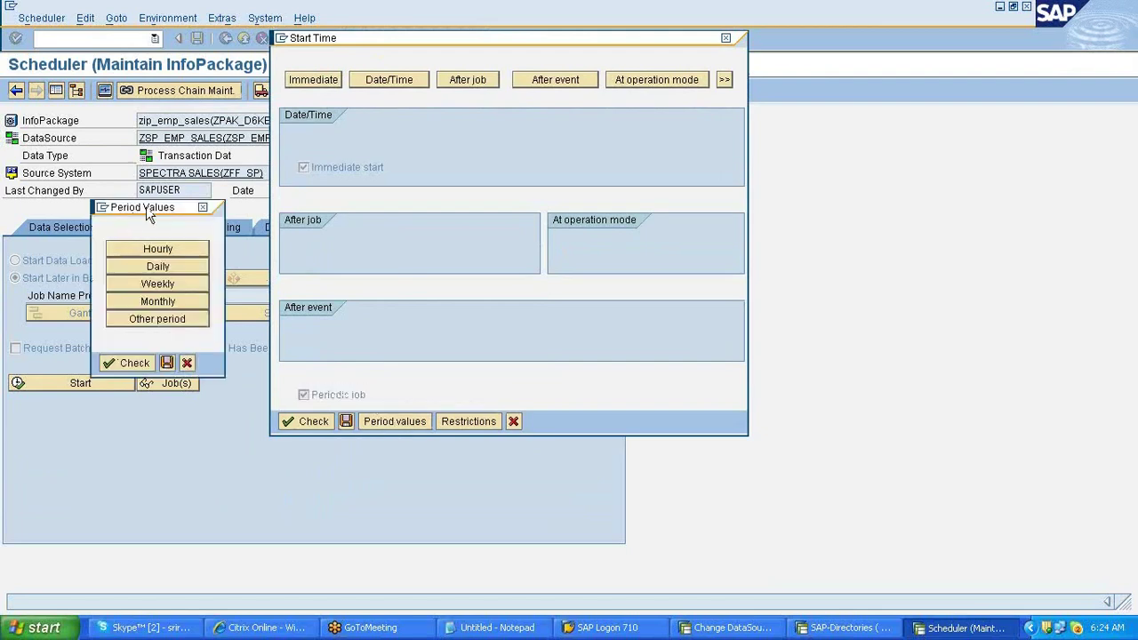
drag(145, 206, 620, 119)
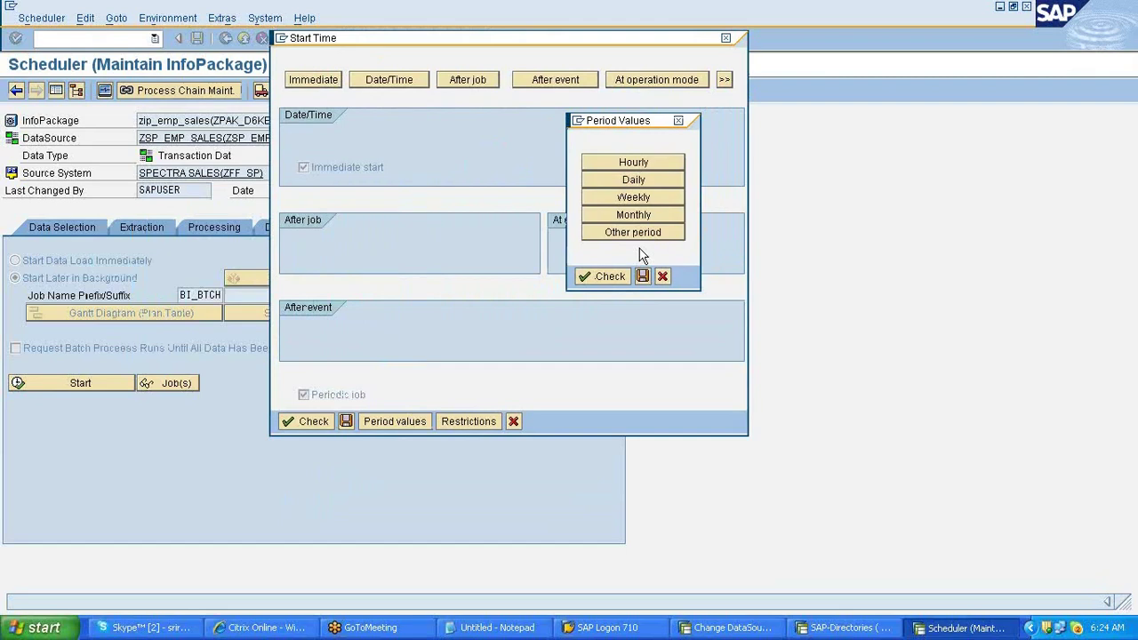
click(662, 277)
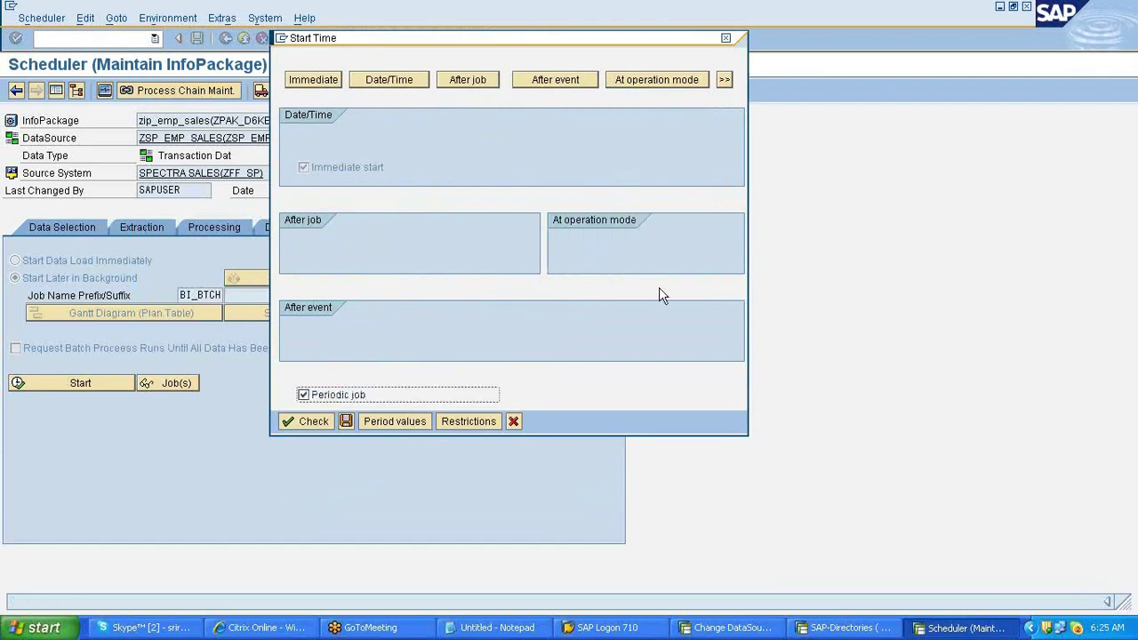
- Close the period choices, untick Periodic job, and save the immediate start time
click(395, 421)
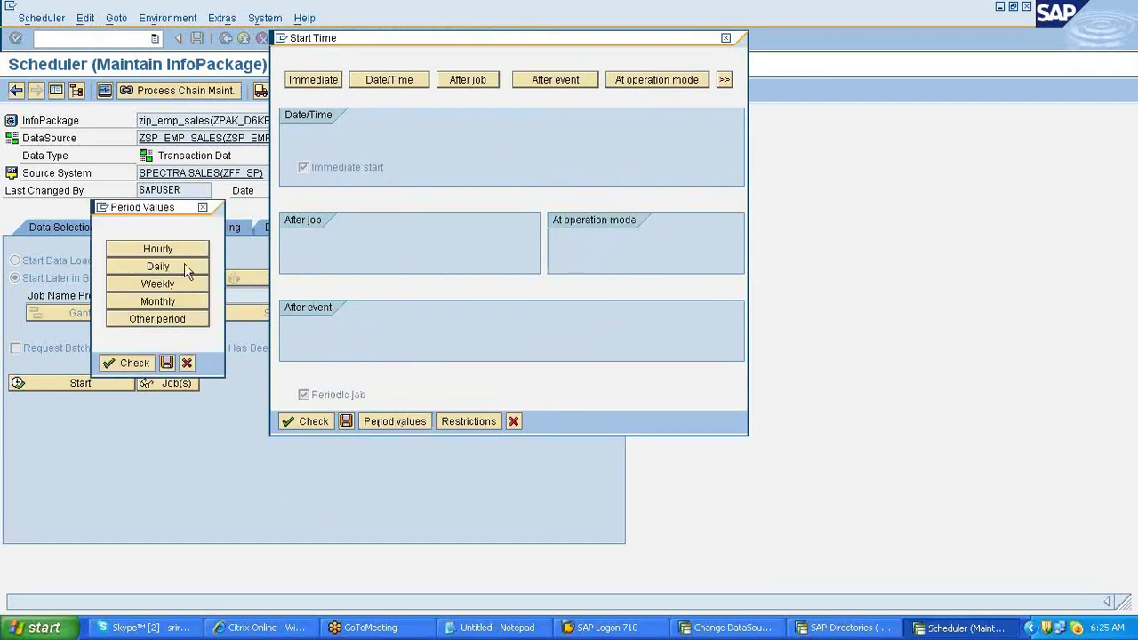
drag(158, 216, 552, 178)
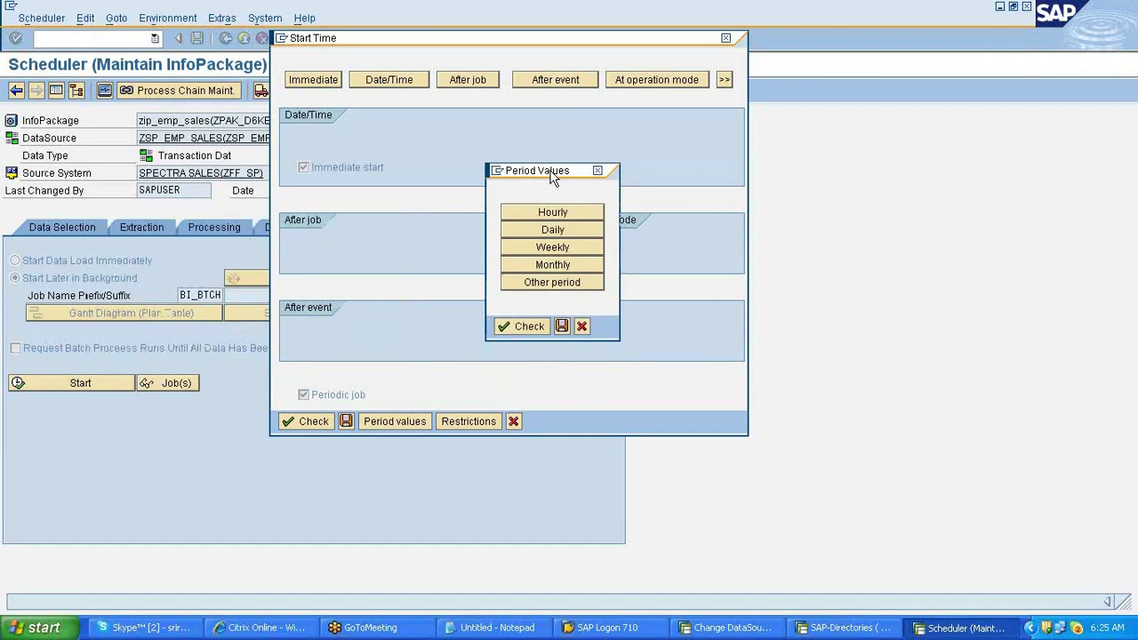
drag(552, 178, 552, 175)
click(546, 325)
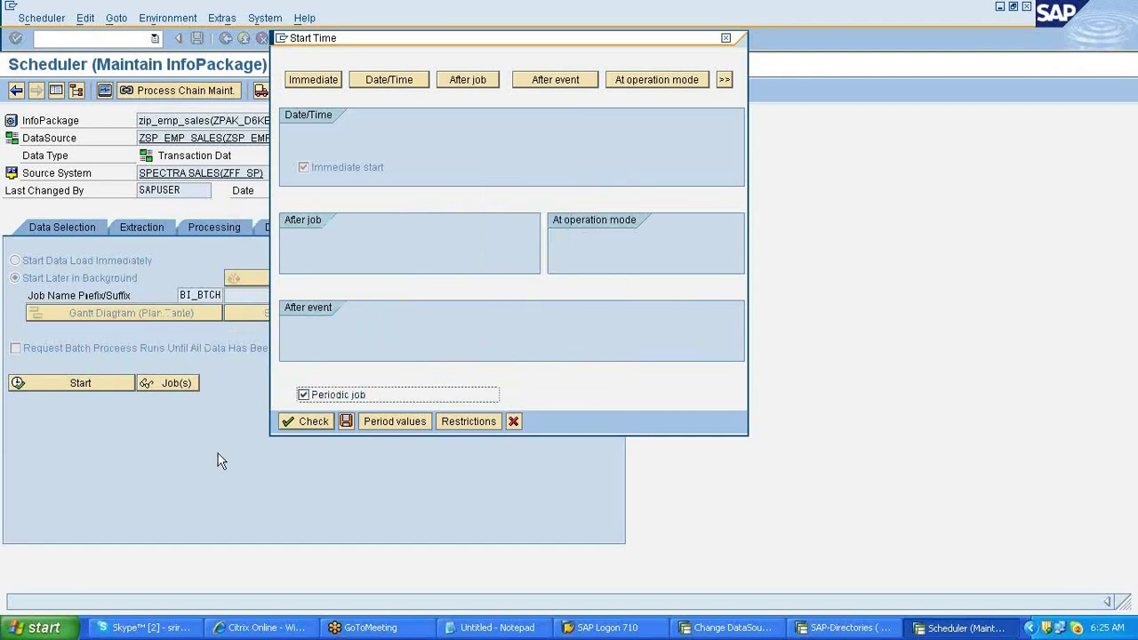
click(303, 395)
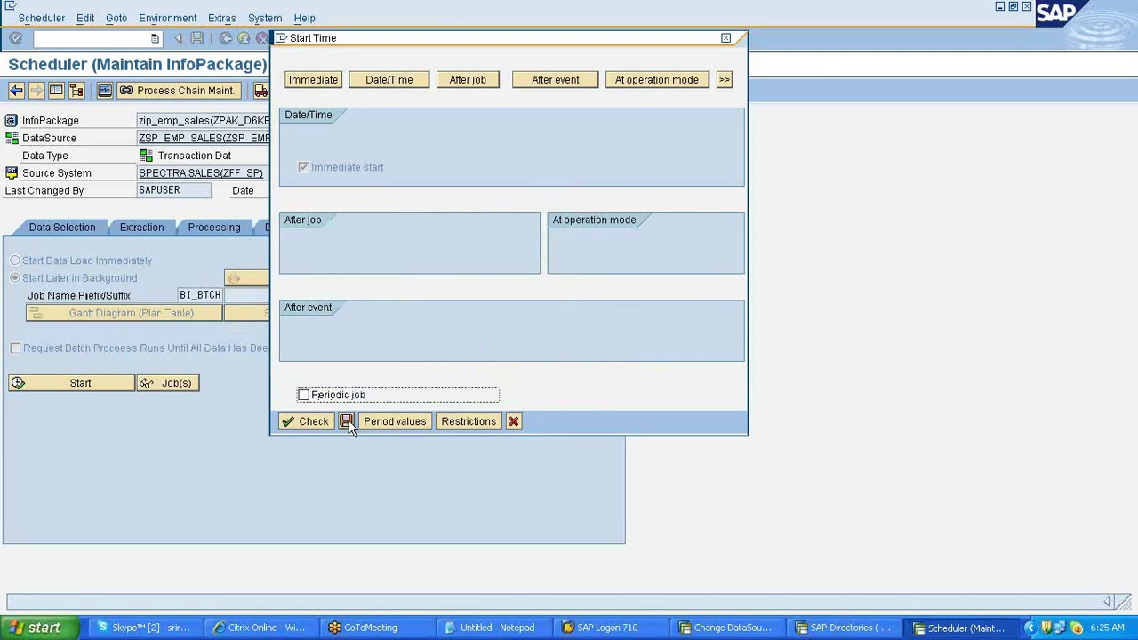
click(346, 421)
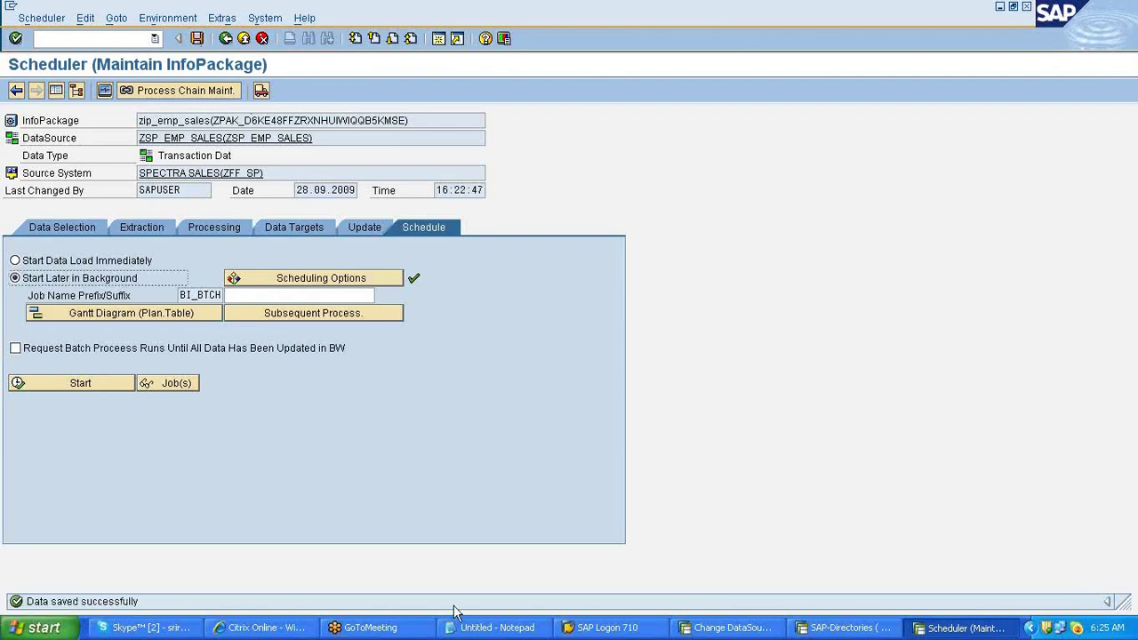
- Add an '####advantage:' heading with points: background scheduling and process chains, and improved loading performance
click(471, 627)
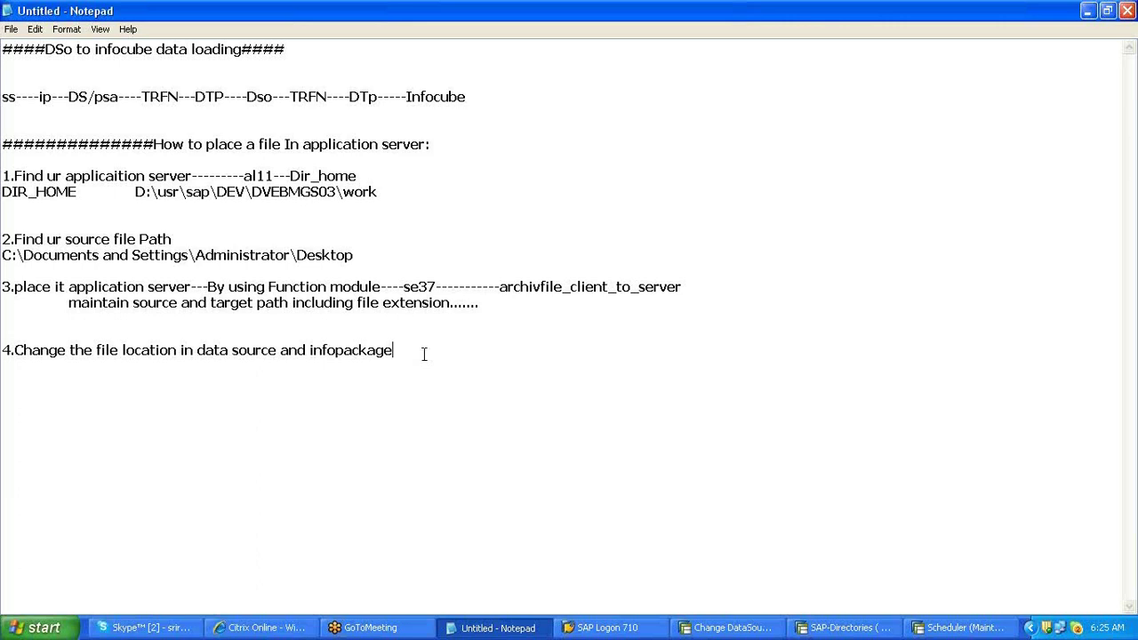
key(Return)
key(Return)
text(advantage:)
text(####)
key(End)
key(Return)
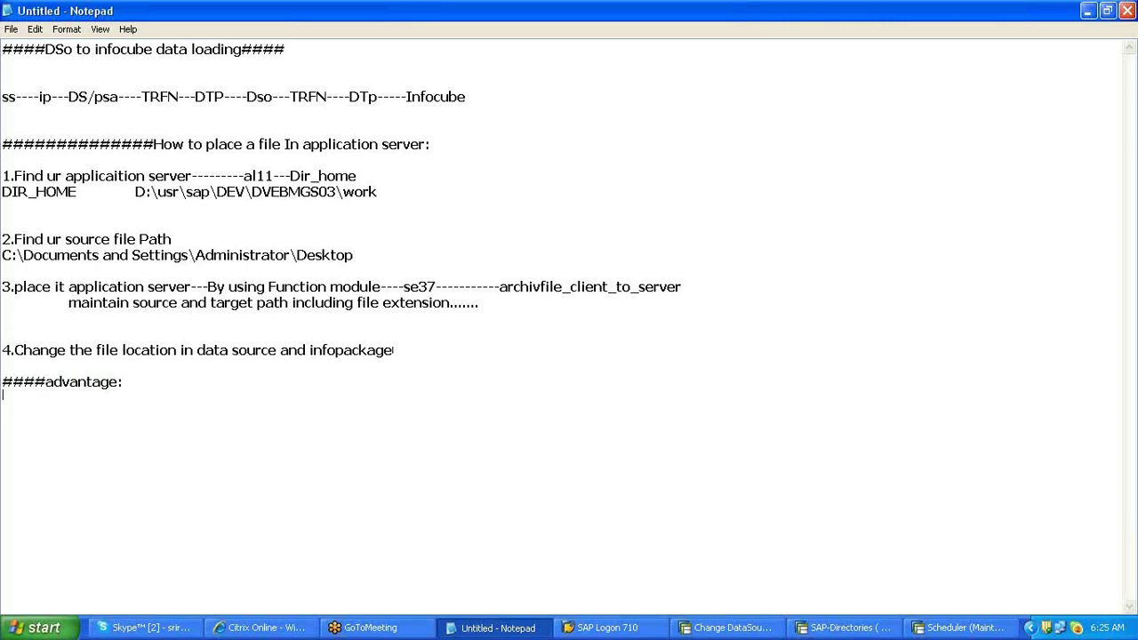
text(1,File can be scheduled in background, can be included to process chains)
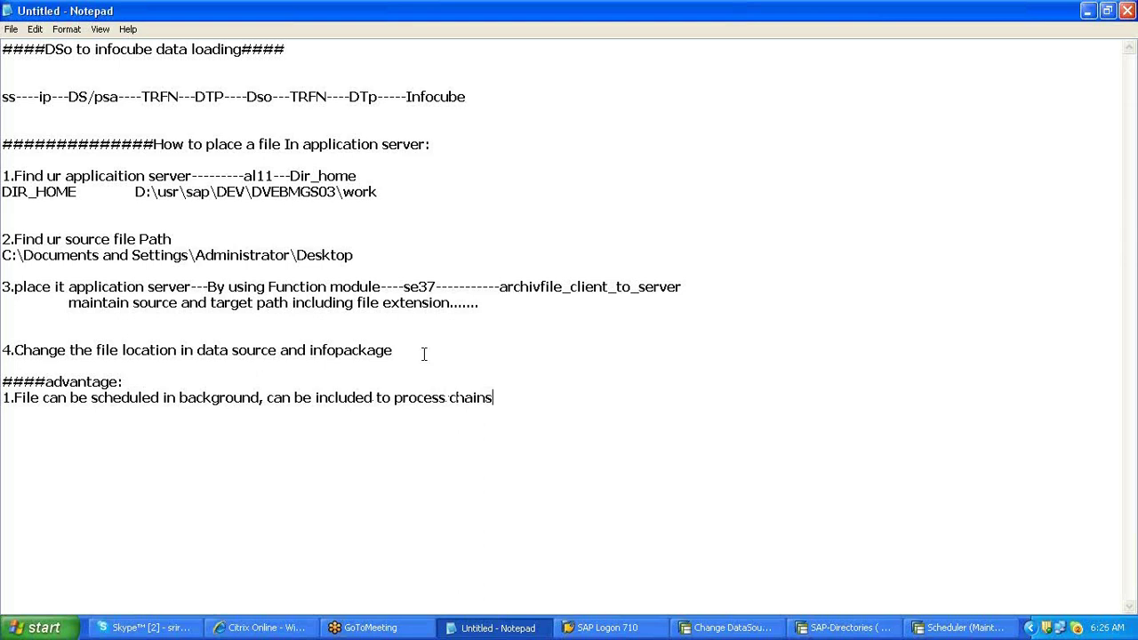
key(Return)
text(2.loading Perfro)
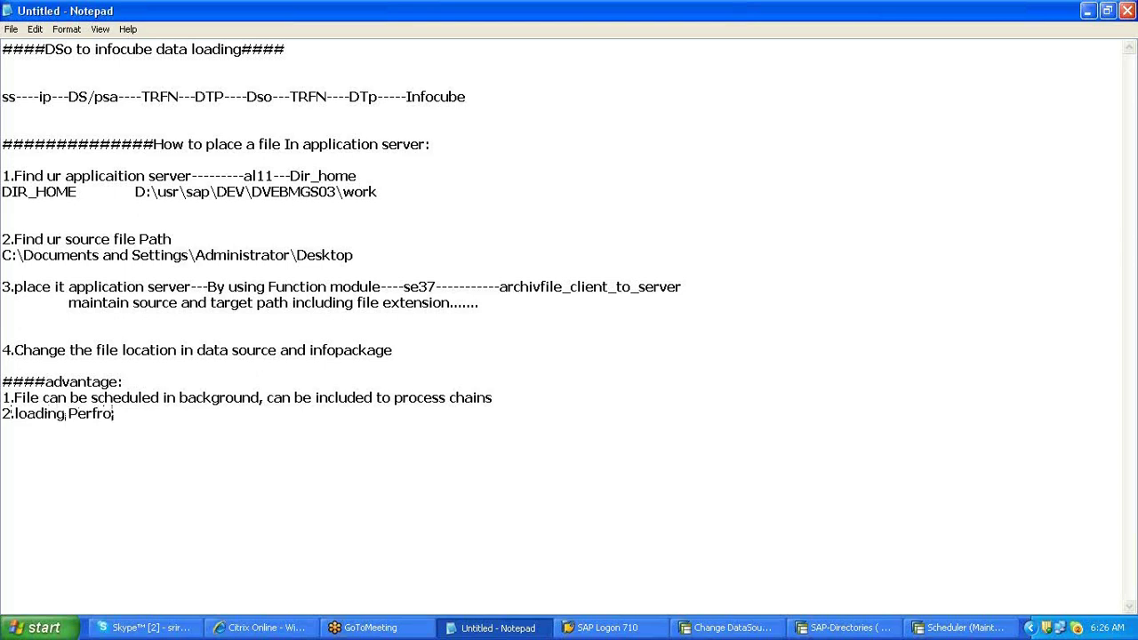
text(mance is improved)
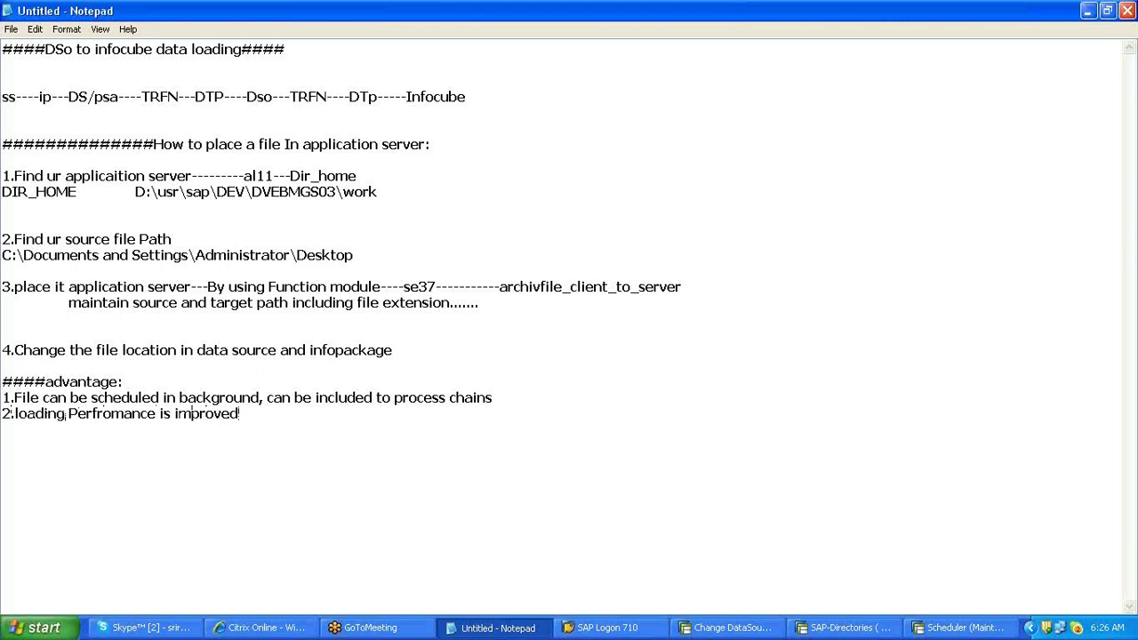
- Add point '3.File can be accessable to all the users..' and select the notes from the file-placement heading down
key(Return)
text(3.File can)
text(be accessable to all the users..)
key(Return)
text(4.)
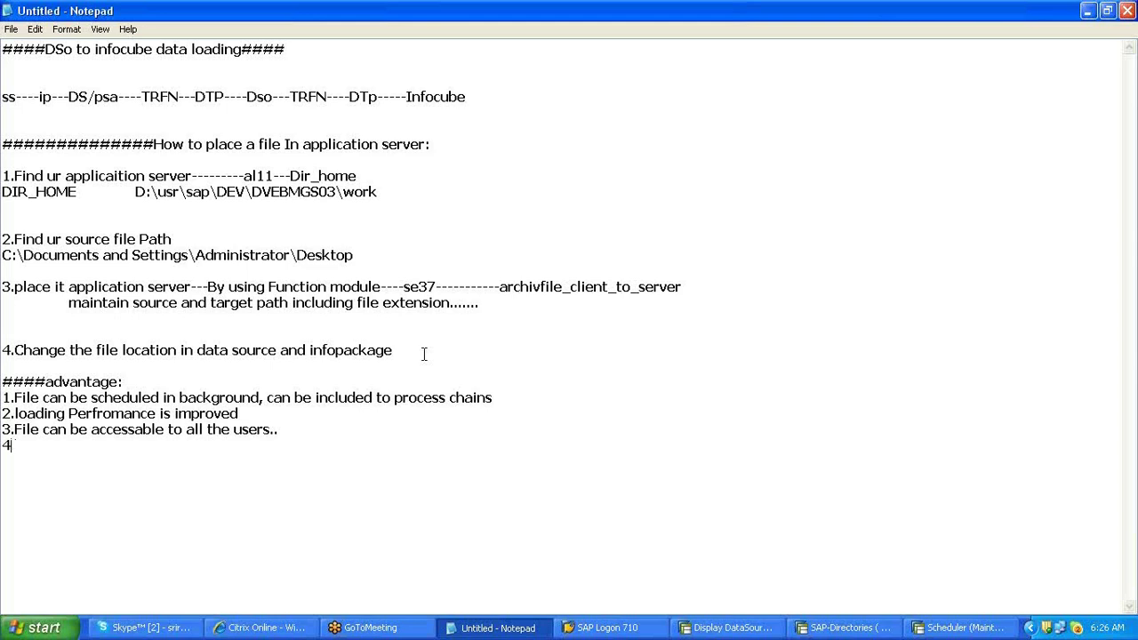
key(BackSpace)
drag(486, 429, 2, 151)
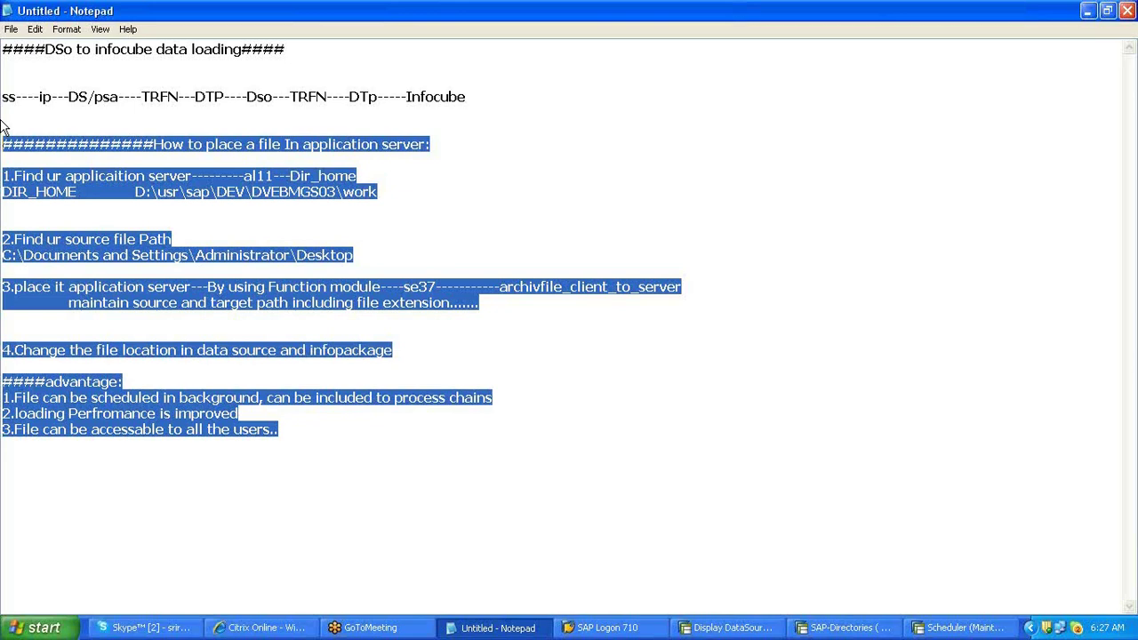
- Clear the selection, then use File > Save As to save the notes as int_s_16 in the BIG folder
click(269, 275)
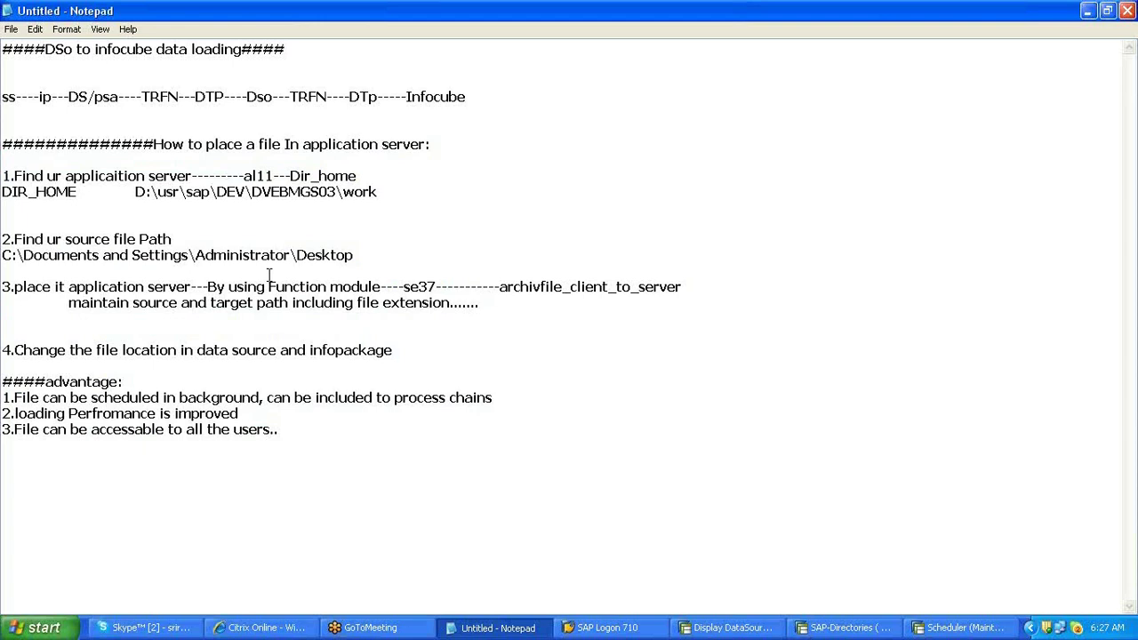
click(285, 207)
click(10, 30)
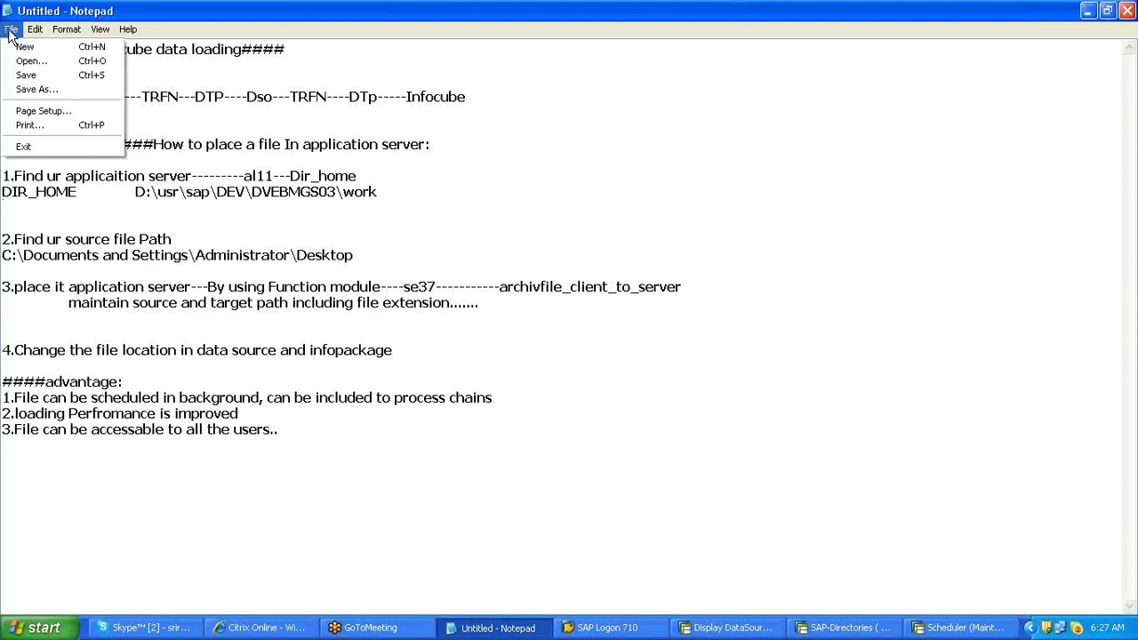
click(26, 74)
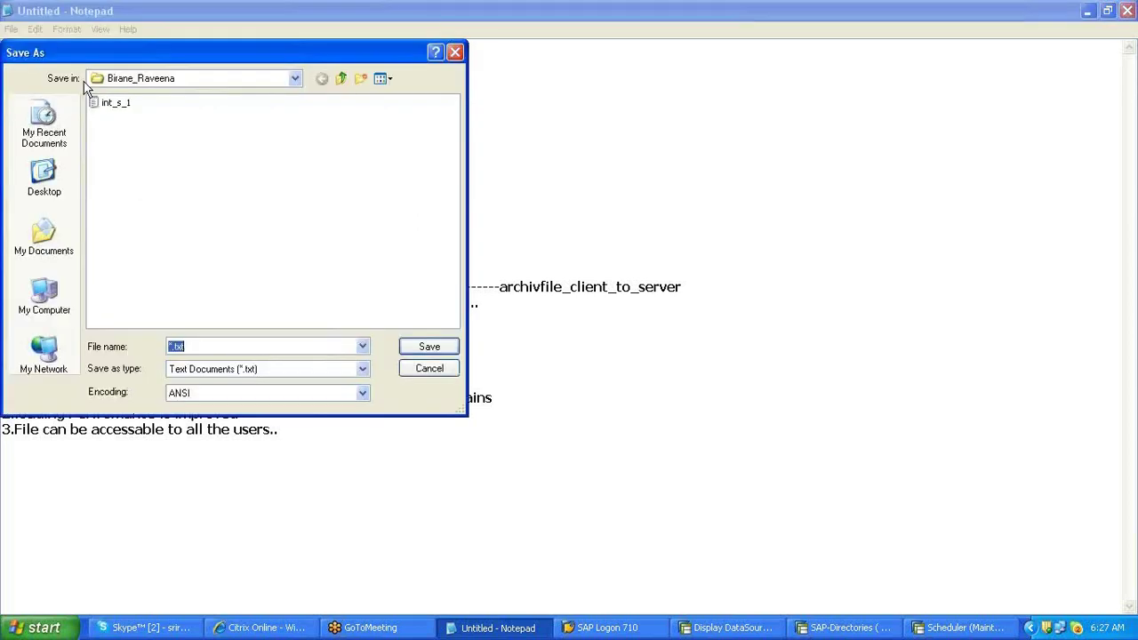
double_click(103, 131)
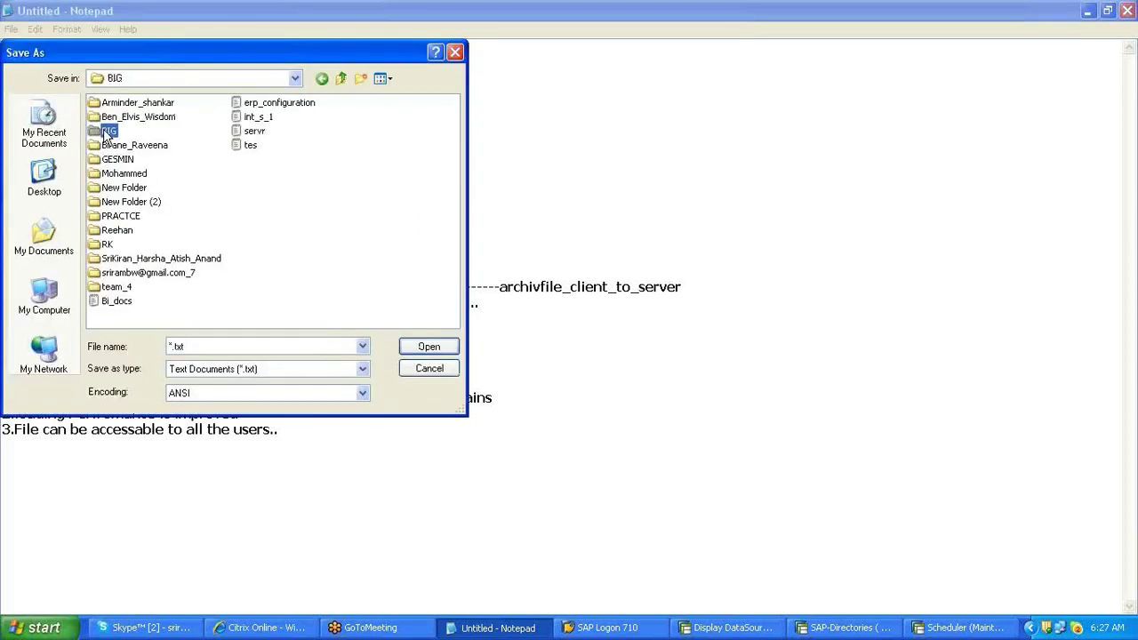
text(int_s)
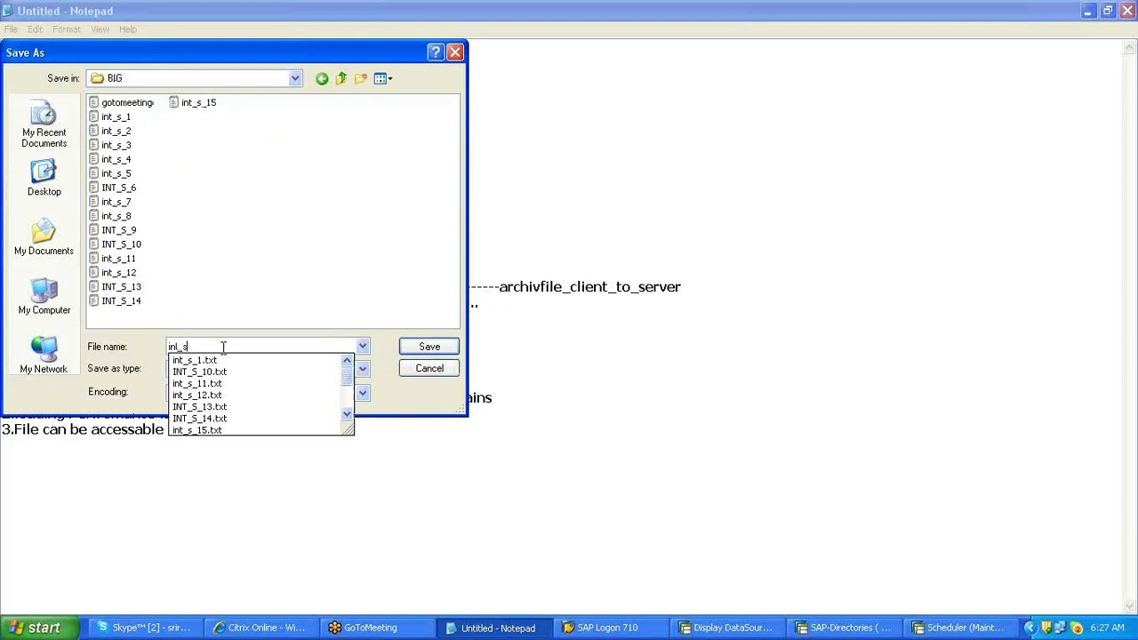
text(_16)
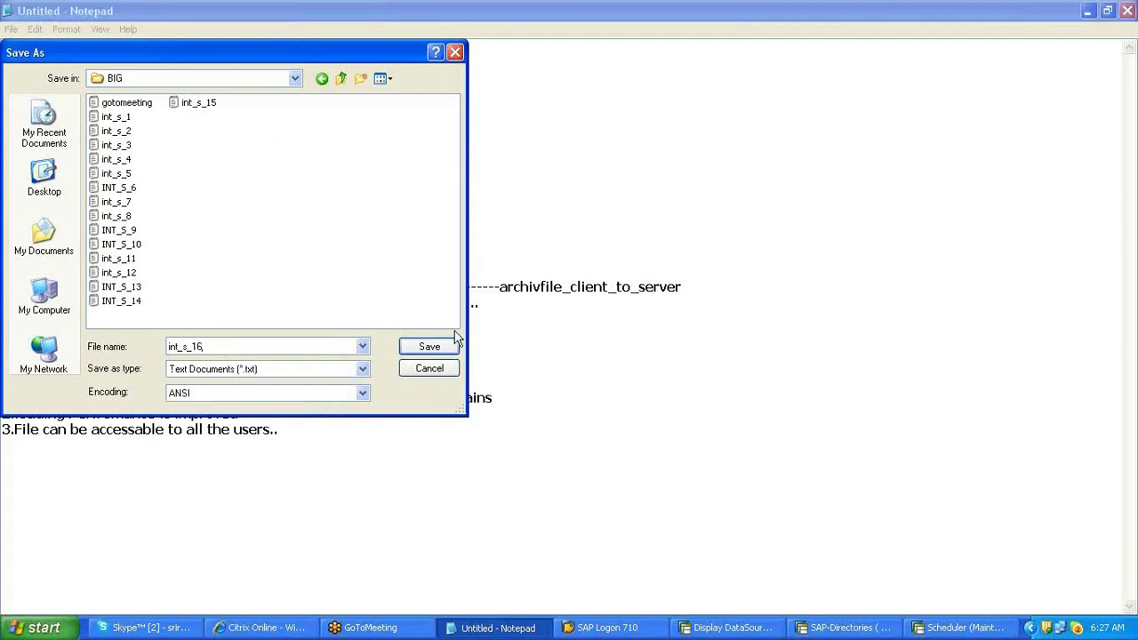
click(423, 350)
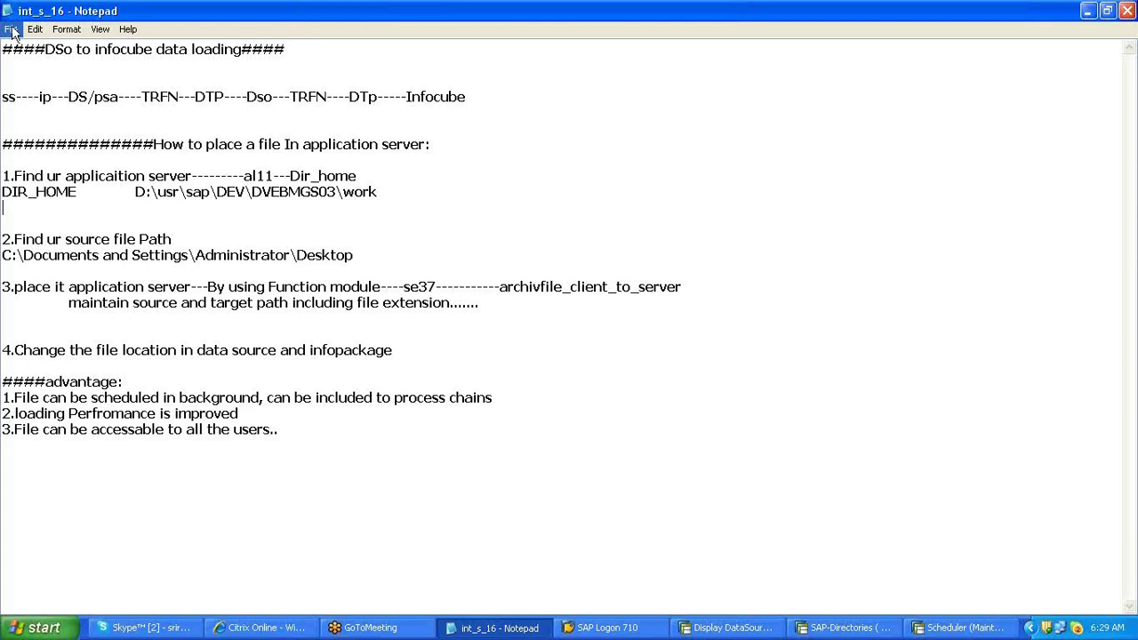
- Close Notepad from its title-bar menu, cancel the SALES Properties dialog, and deselect the SALES icon
right_click(342, 15)
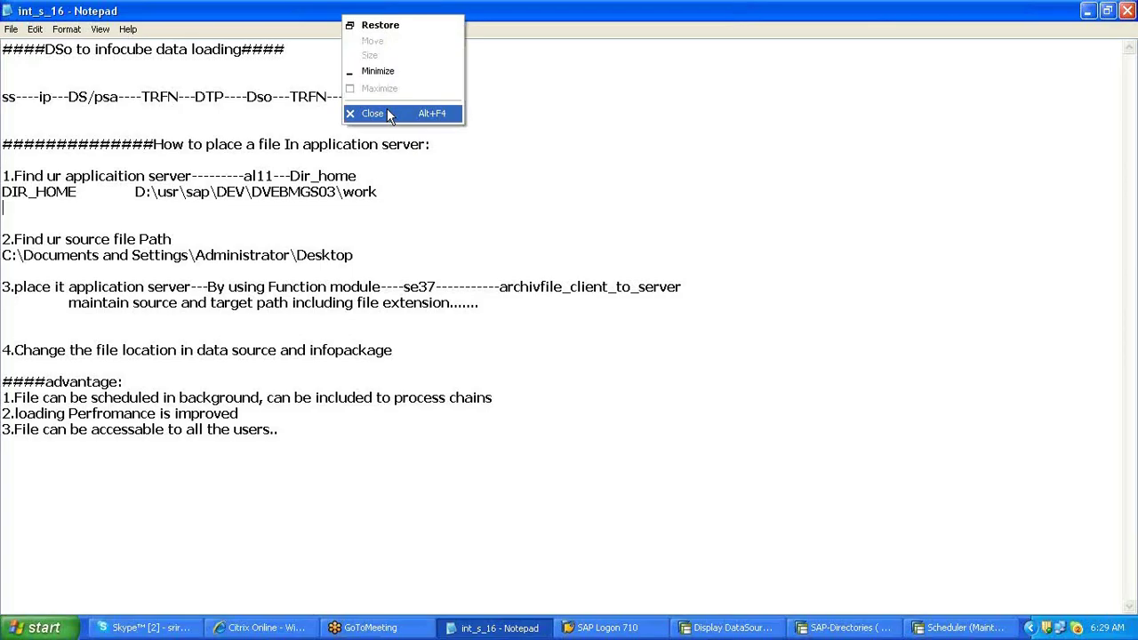
click(387, 110)
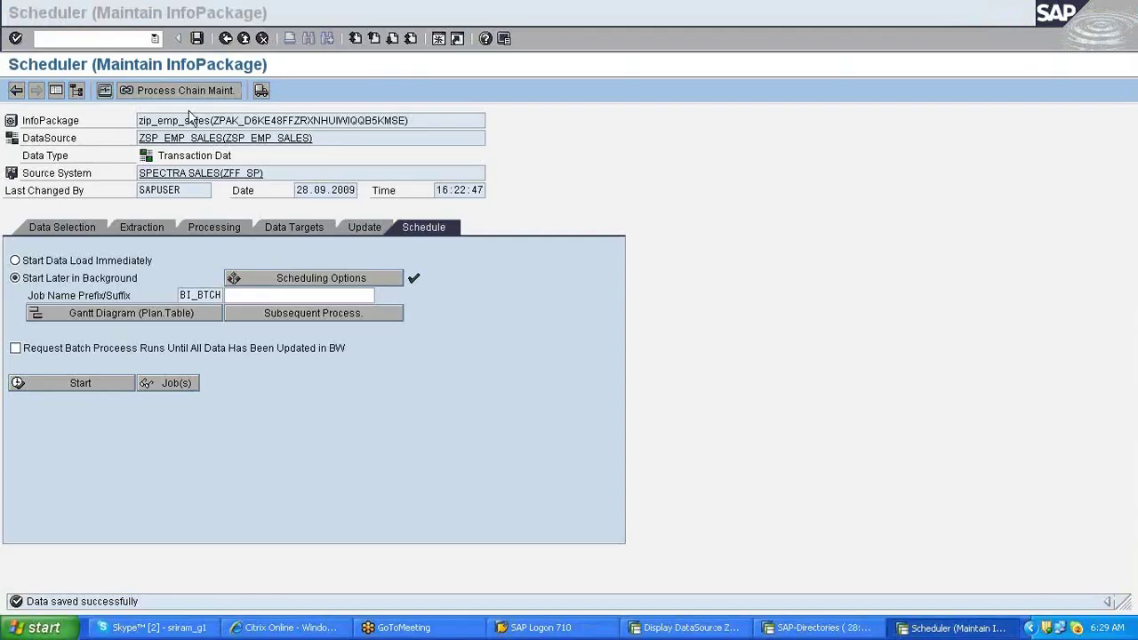
click(97, 40)
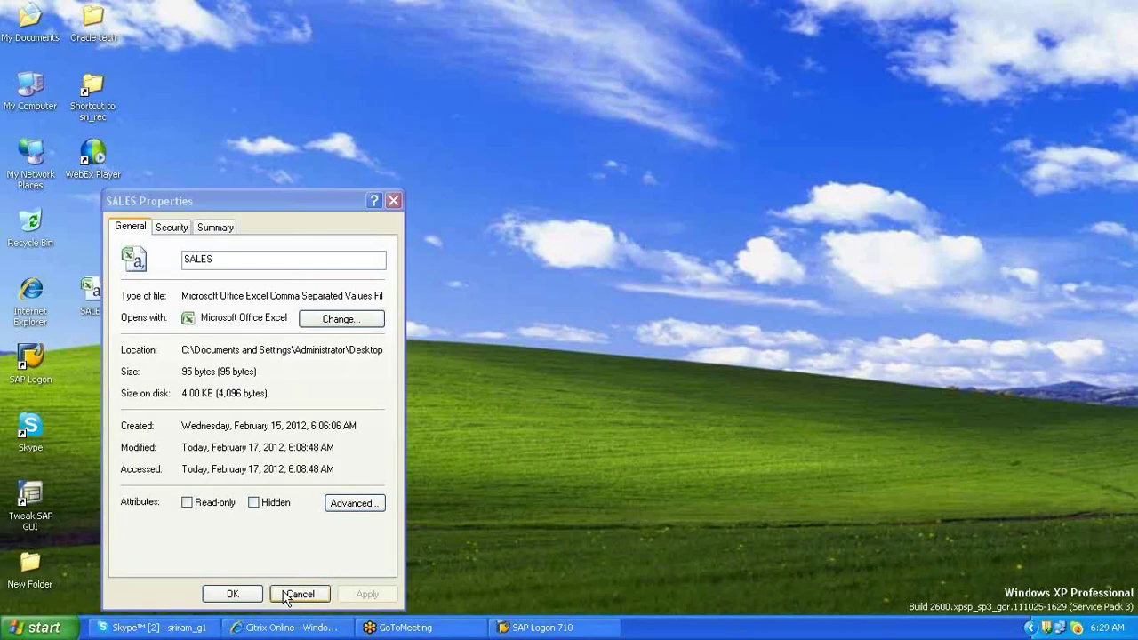
click(286, 596)
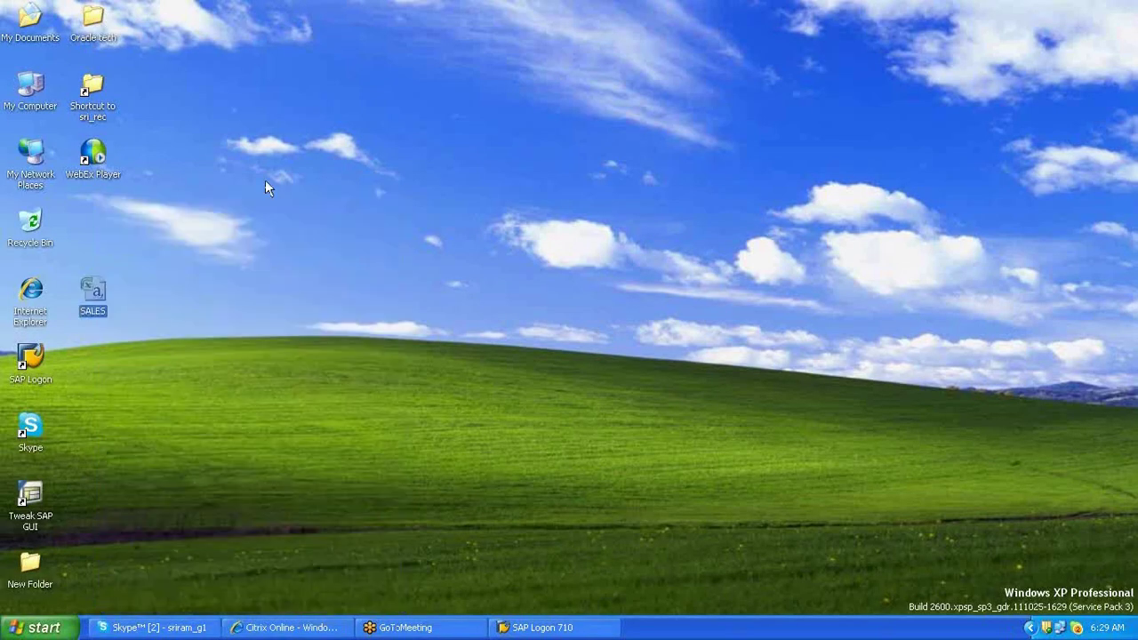
click(265, 187)
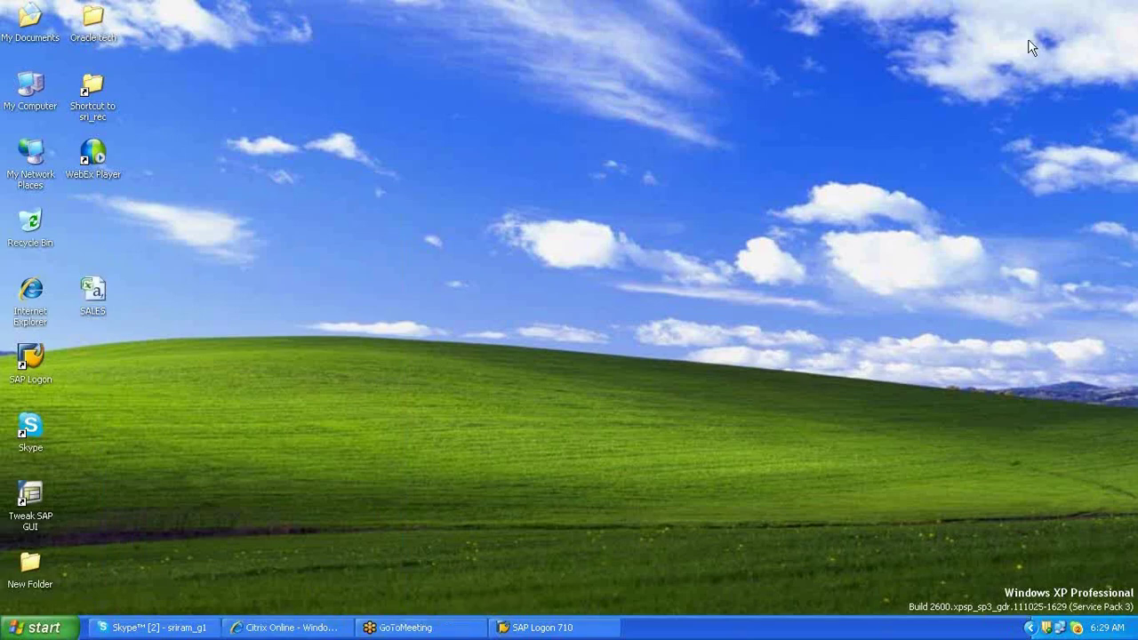